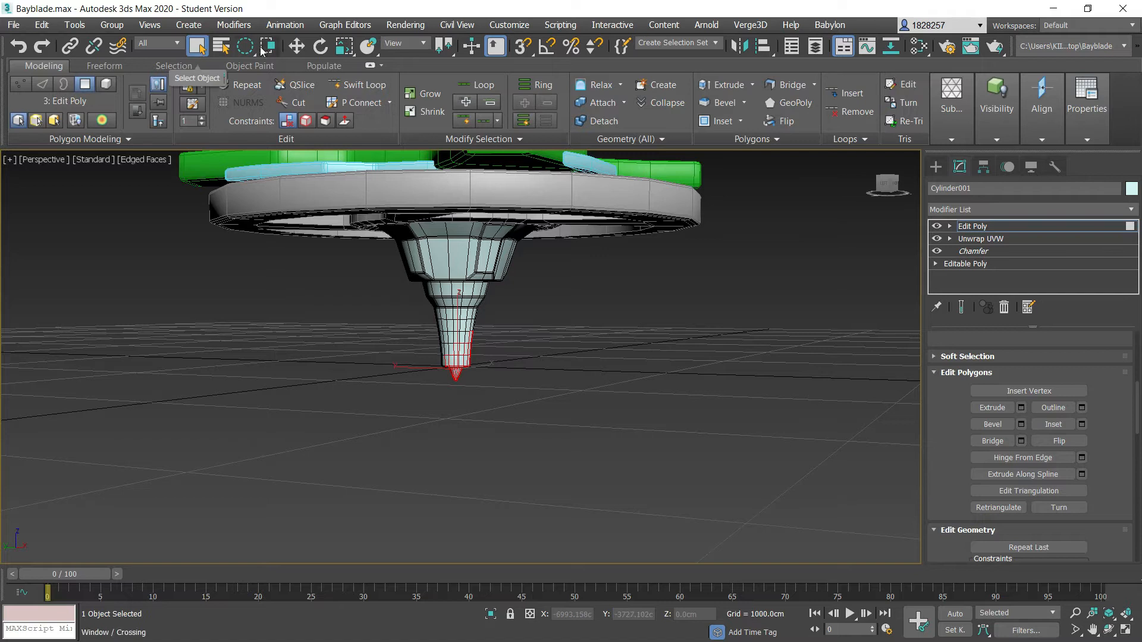
Select the lower polygons of the tip with a rectangular region and detach them as an object named Base.
drag(244, 46, 244, 48)
click(531, 394)
drag(564, 449, 401, 298)
alt+middle_drag(498, 375, 744, 387)
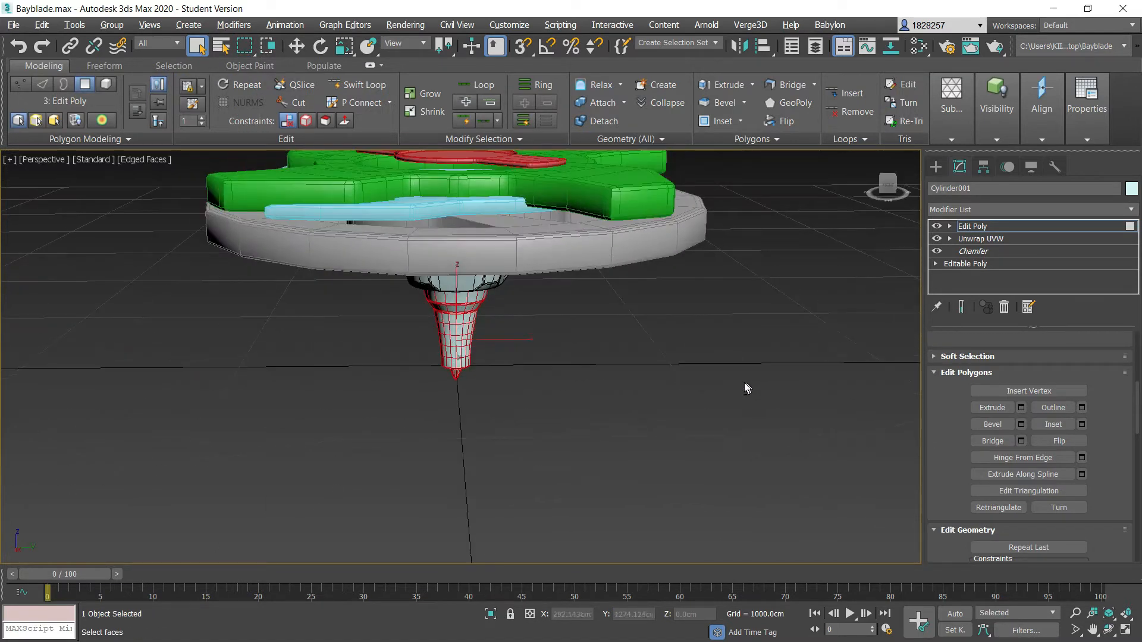
click(598, 121)
text(Base)
key(Return)
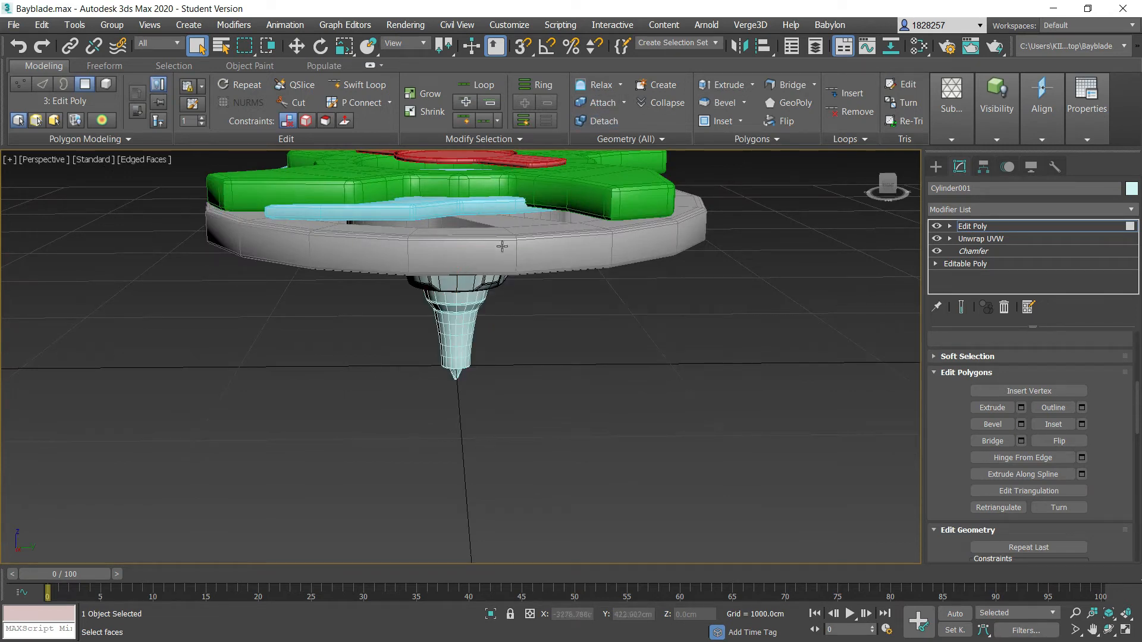
Leave polygon editing on the tip, select the green four-armed ring and give it an Edit Poly modifier at polygon level.
scroll(502, 246, down, 2)
alt+middle_drag(515, 237, 530, 327)
middle_drag(531, 328, 431, 339)
scroll(423, 318, up, 3)
scroll(500, 417, up, 3)
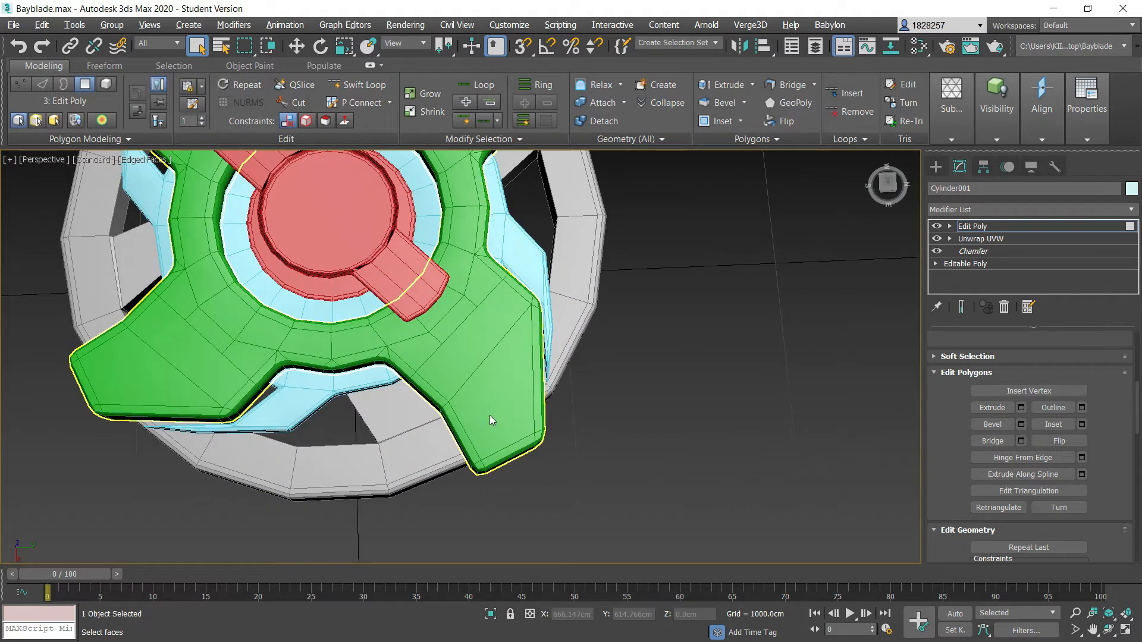
click(85, 85)
click(500, 413)
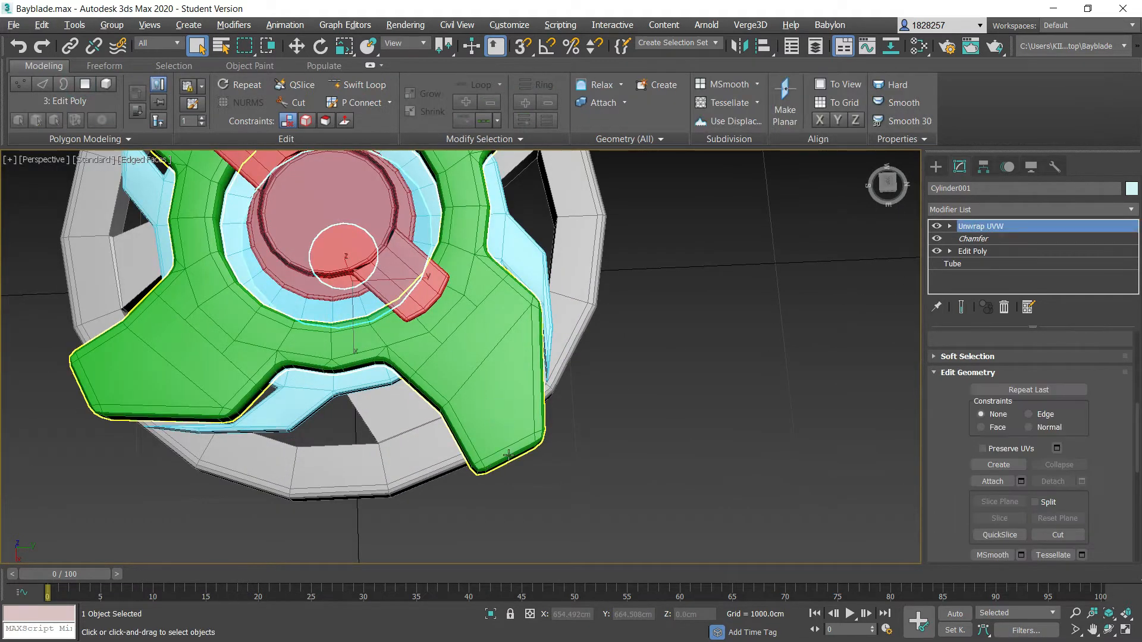
click(509, 455)
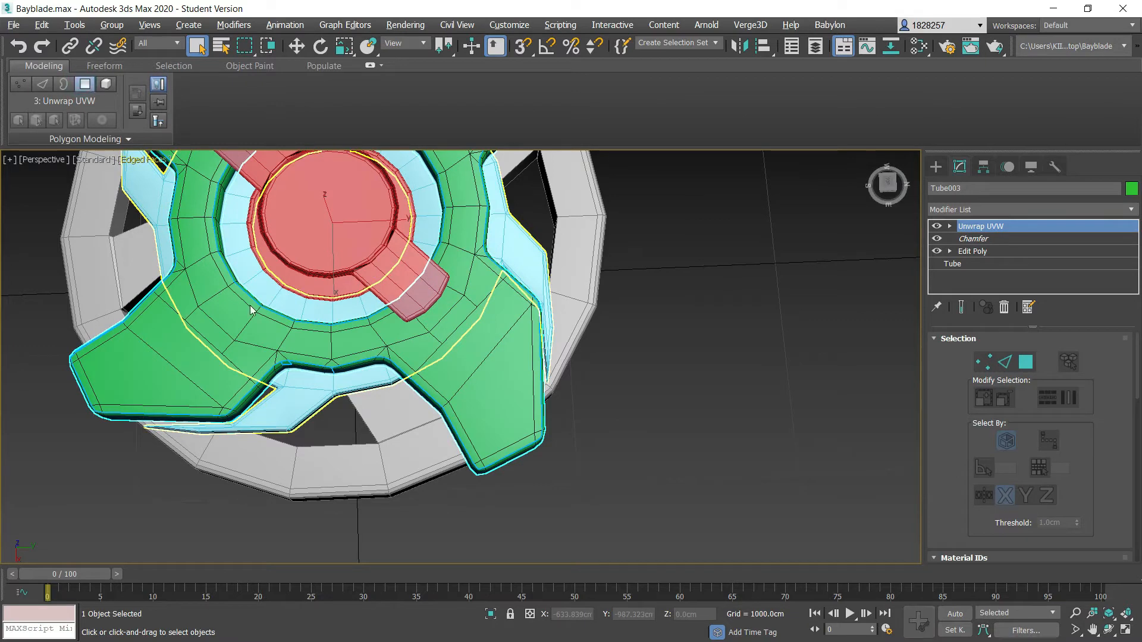
Select the top face and the narrow border polygons at the outer end of the green ring's first arm.
click(488, 425)
scroll(483, 450, up, 4)
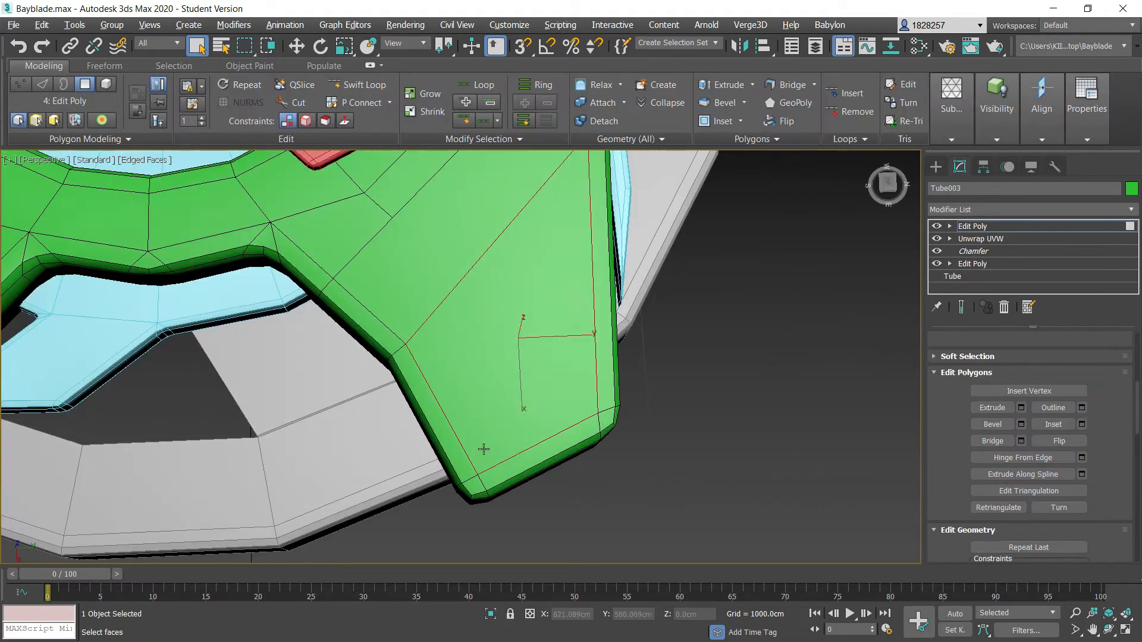
ctrl+click(502, 474)
ctrl+click(478, 487)
ctrl+click(466, 465)
ctrl+click(613, 414)
ctrl+click(611, 386)
middle_drag(506, 321, 599, 456)
ctrl+click(714, 294)
ctrl+click(688, 278)
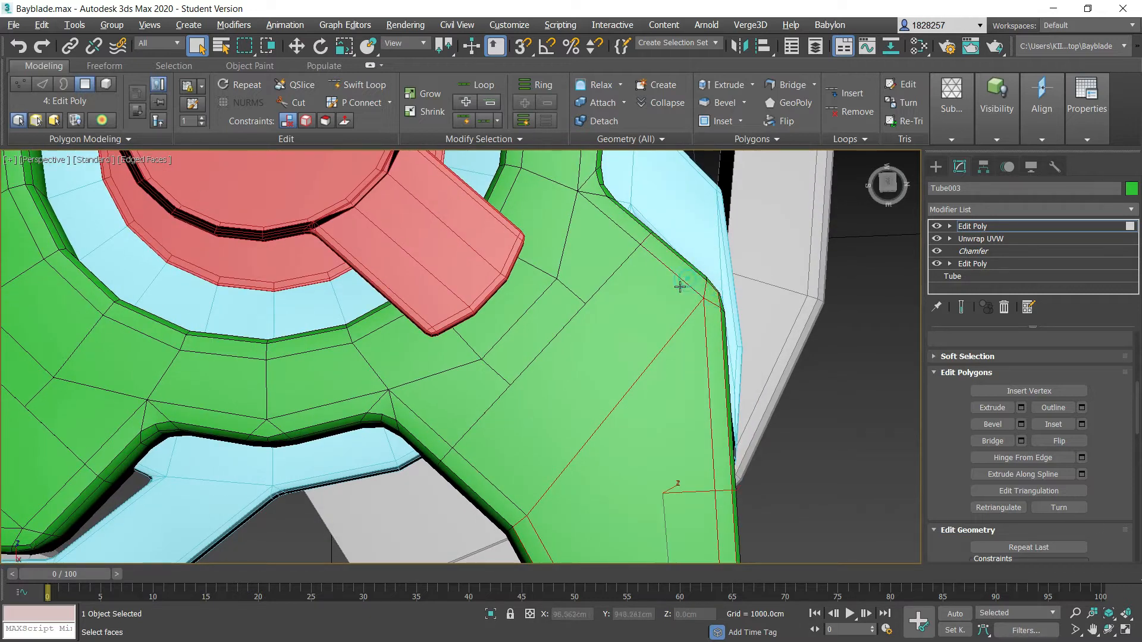
Add the top polygons at the first arm's root and the adjoining ring section to the selection.
ctrl+click(477, 482)
ctrl+click(430, 431)
ctrl+click(445, 403)
ctrl+click(516, 345)
ctrl+click(591, 268)
ctrl+click(623, 220)
ctrl+click(560, 244)
ctrl+click(517, 300)
ctrl+click(407, 363)
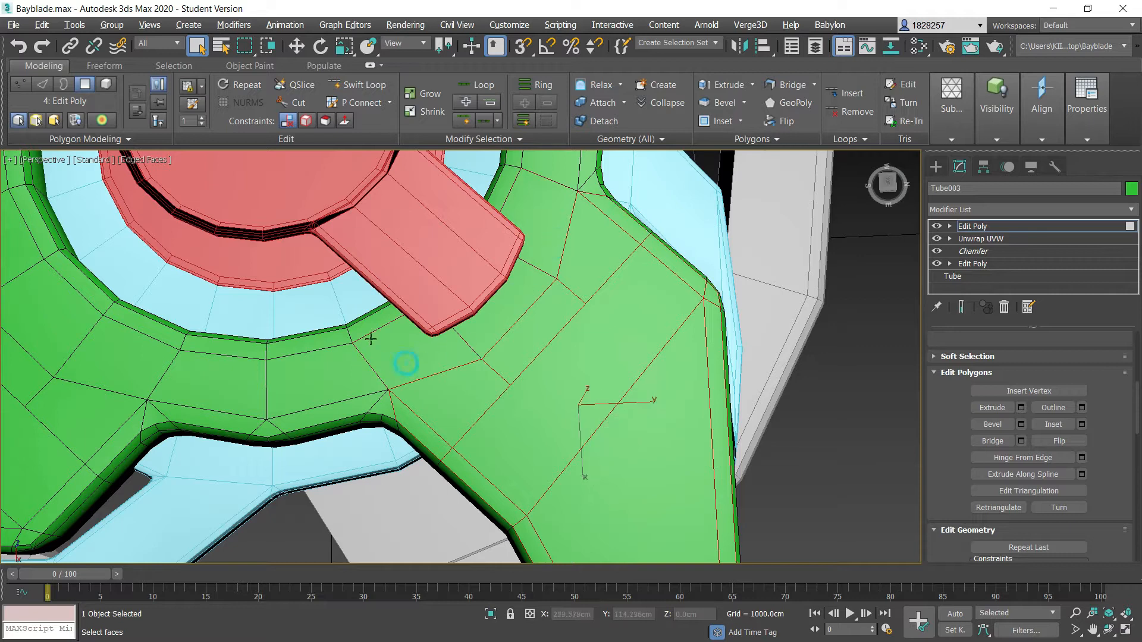
ctrl+click(357, 373)
ctrl+click(387, 405)
ctrl+click(340, 410)
Add the top polygons of the ring section leading to the second arm and of that arm's root to the selection.
middle_drag(44, 412, 500, 396)
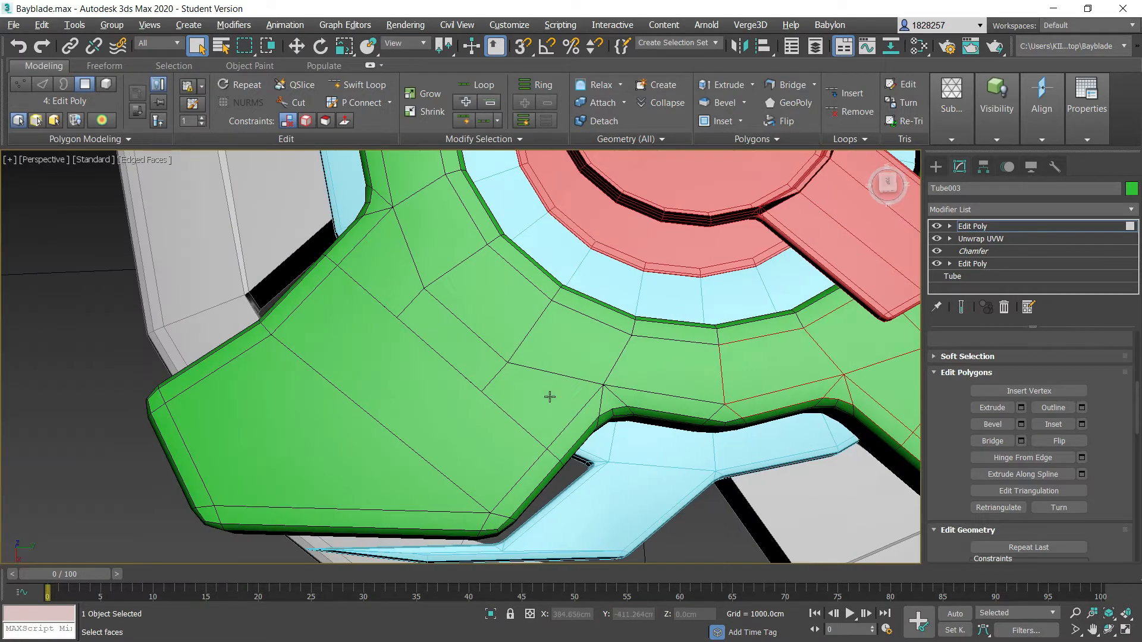
ctrl+click(693, 402)
ctrl+click(588, 334)
ctrl+click(611, 400)
ctrl+click(585, 422)
ctrl+click(563, 401)
ctrl+click(536, 466)
ctrl+click(506, 465)
ctrl+click(496, 519)
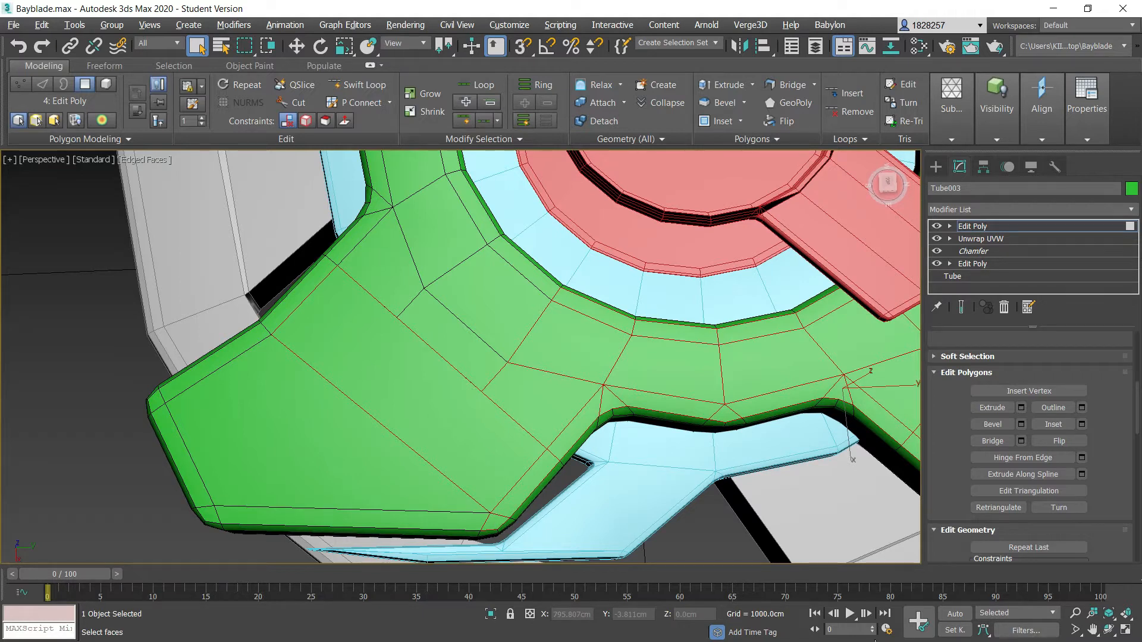
ctrl+click(463, 349)
ctrl+click(490, 307)
ctrl+click(536, 274)
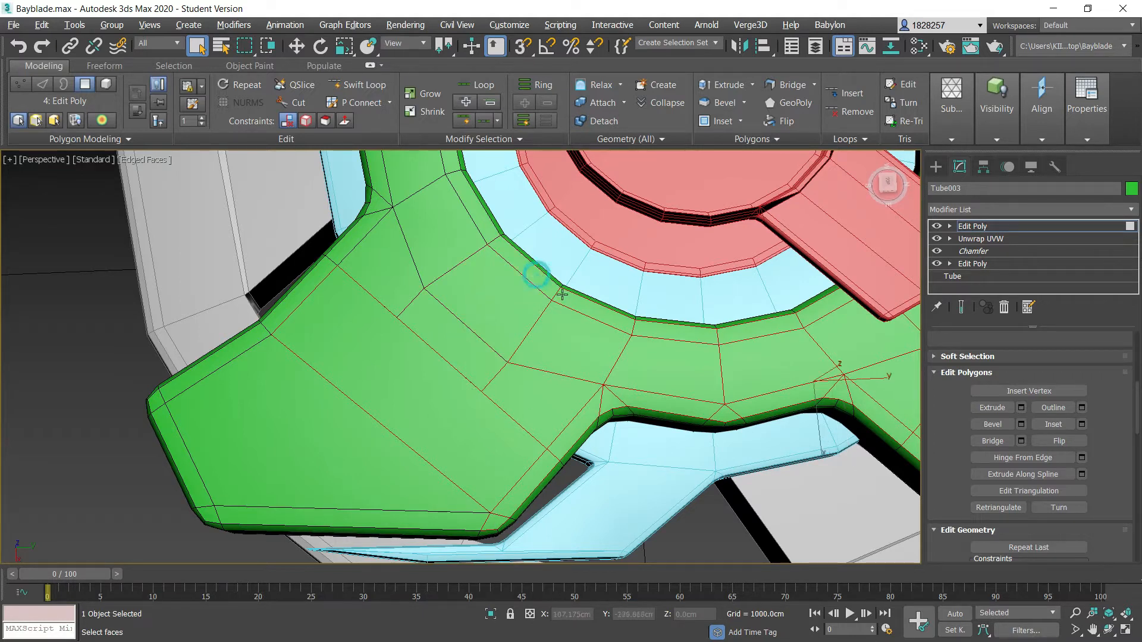
ctrl+click(483, 224)
ctrl+click(351, 245)
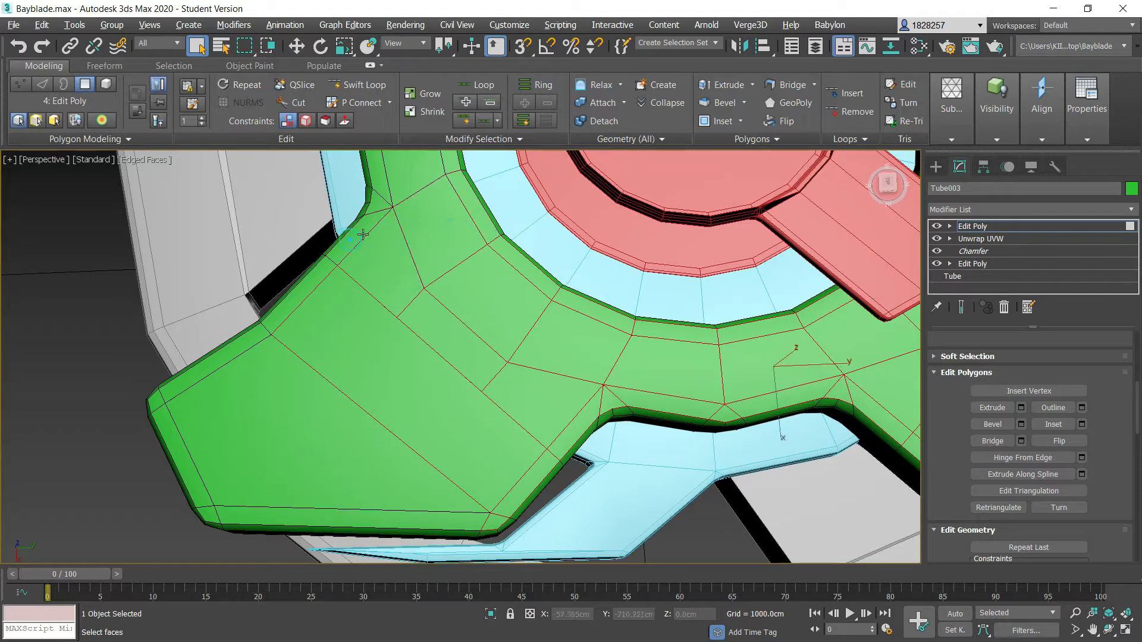
ctrl+click(401, 180)
Add the top face and border polygons at the second arm's outer end to the selection.
ctrl+click(288, 310)
ctrl+click(294, 370)
ctrl+click(453, 521)
ctrl+click(209, 515)
ctrl+click(202, 492)
ctrl+click(154, 397)
ctrl+click(178, 388)
Add the top polygons of the ring section between the second and third arms to the selection.
alt+middle_drag(243, 431, 426, 463)
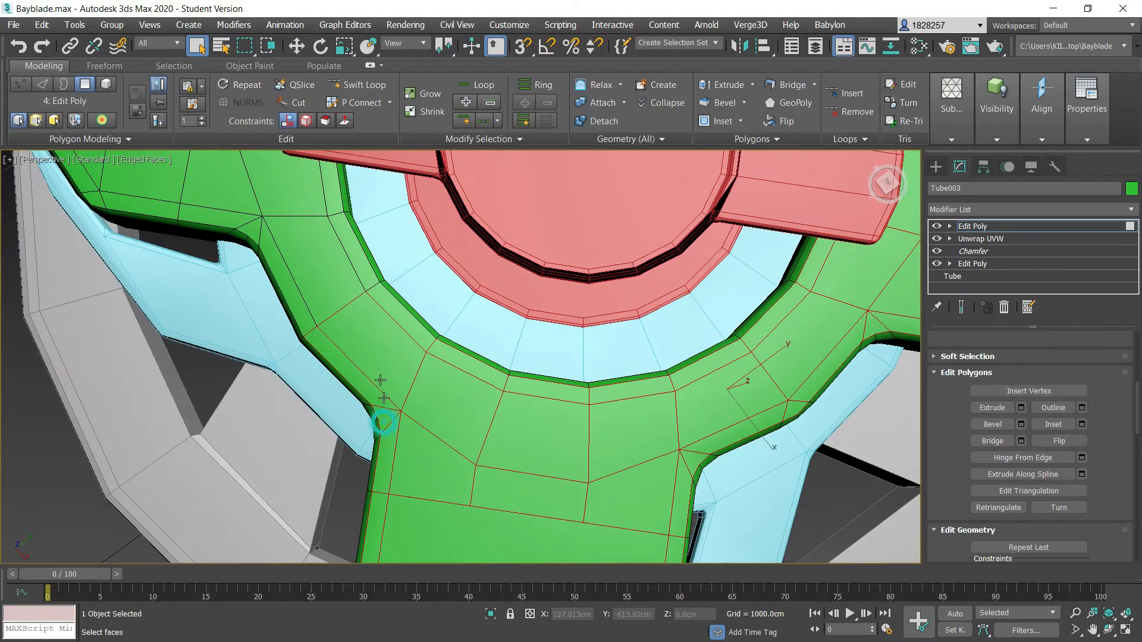
ctrl+click(368, 268)
ctrl+click(335, 269)
ctrl+click(305, 310)
middle_drag(315, 255, 446, 438)
ctrl+click(381, 414)
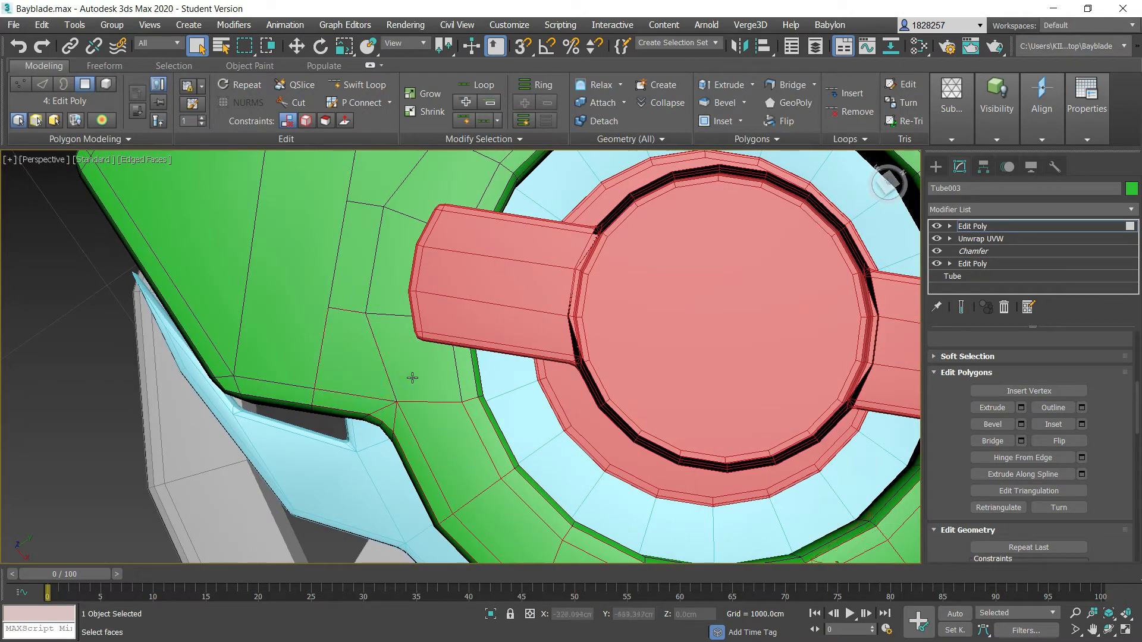
Add the top face and border polygons of the green ring's third arm to the selection.
ctrl+click(285, 339)
ctrl+click(272, 389)
ctrl+click(225, 389)
ctrl+click(221, 360)
middle_drag(280, 270, 314, 502)
ctrl+click(129, 352)
ctrl+click(114, 389)
ctrl+click(199, 315)
ctrl+click(167, 292)
ctrl+click(192, 302)
ctrl+click(430, 386)
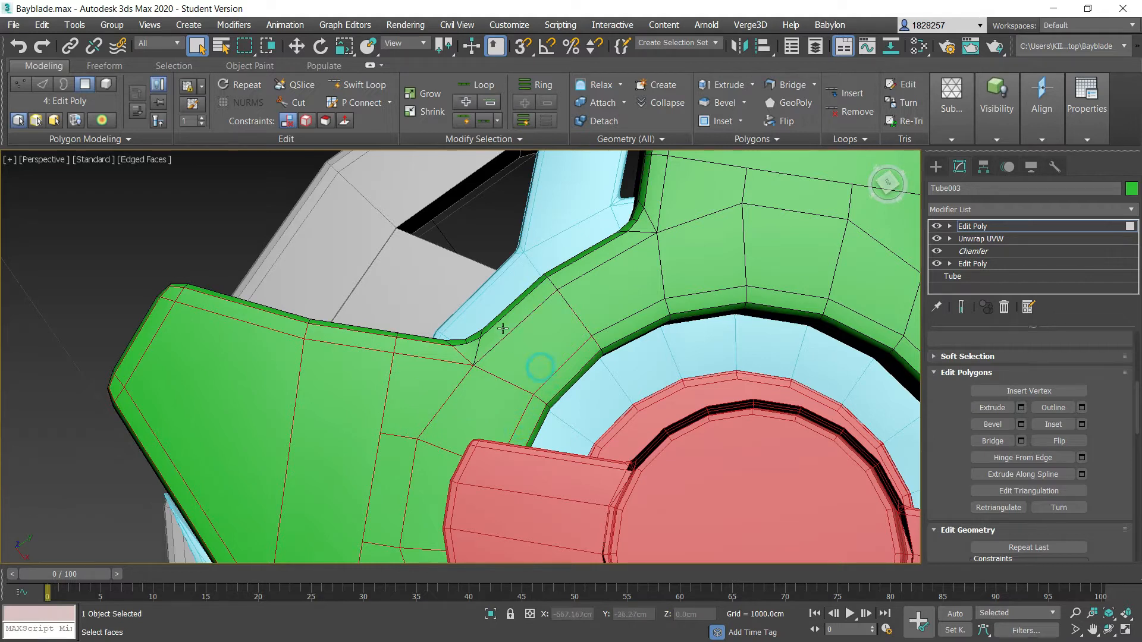
Add the top polygons of the fourth arm and the ring section leading to it to the selection.
middle_drag(470, 349, 312, 425)
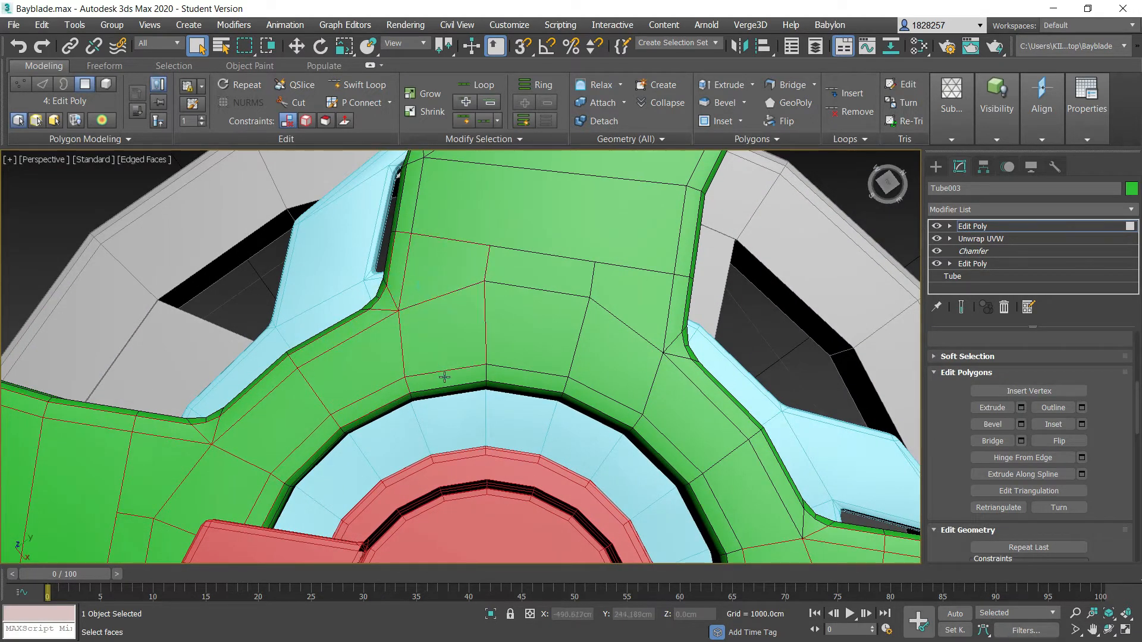
alt+middle_drag(520, 351, 584, 413)
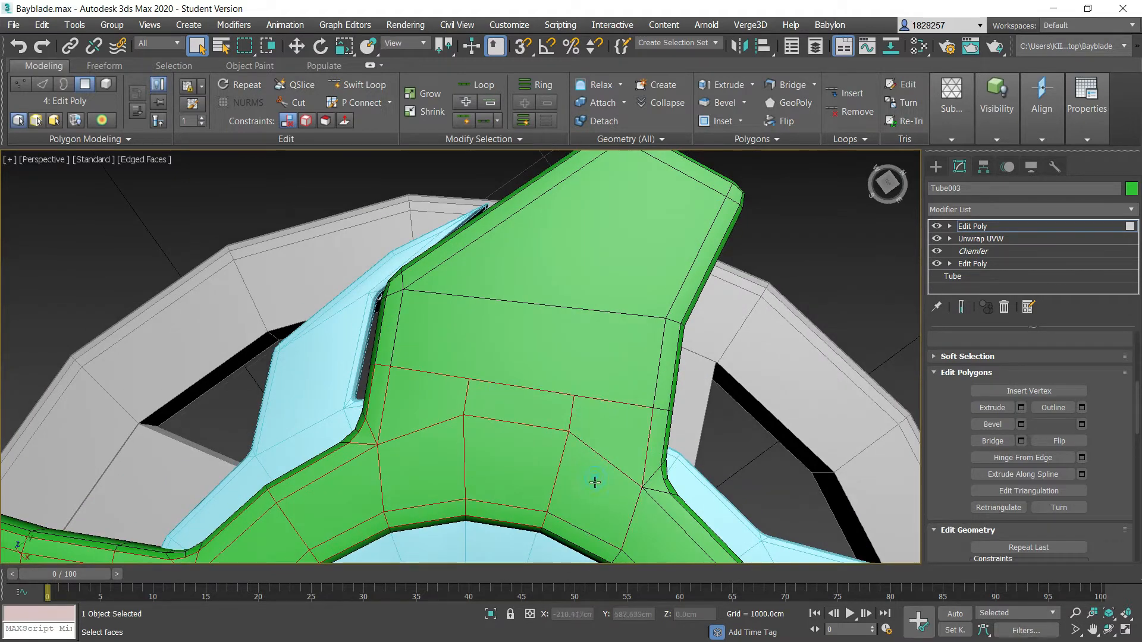
ctrl+click(660, 480)
ctrl+click(656, 449)
ctrl+click(659, 363)
middle_drag(655, 205, 695, 279)
ctrl+click(696, 222)
ctrl+click(469, 400)
Add the remaining top polygons of the ring section between the fourth and first arms to the selection.
alt+middle_drag(515, 531, 439, 335)
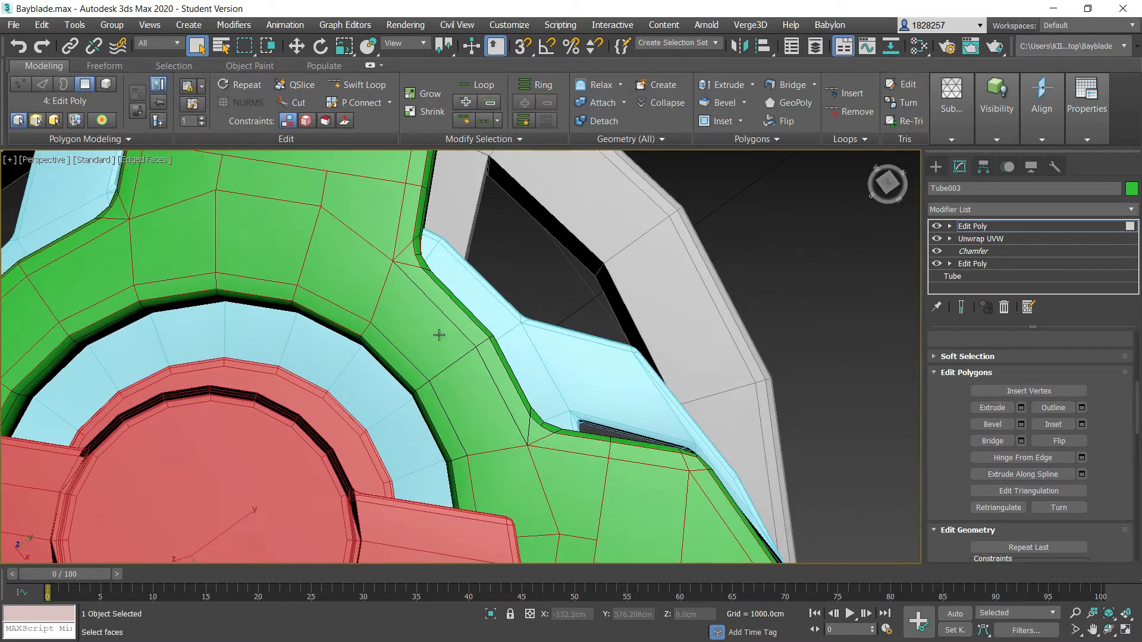
ctrl+click(438, 303)
alt+middle_drag(529, 432, 419, 414)
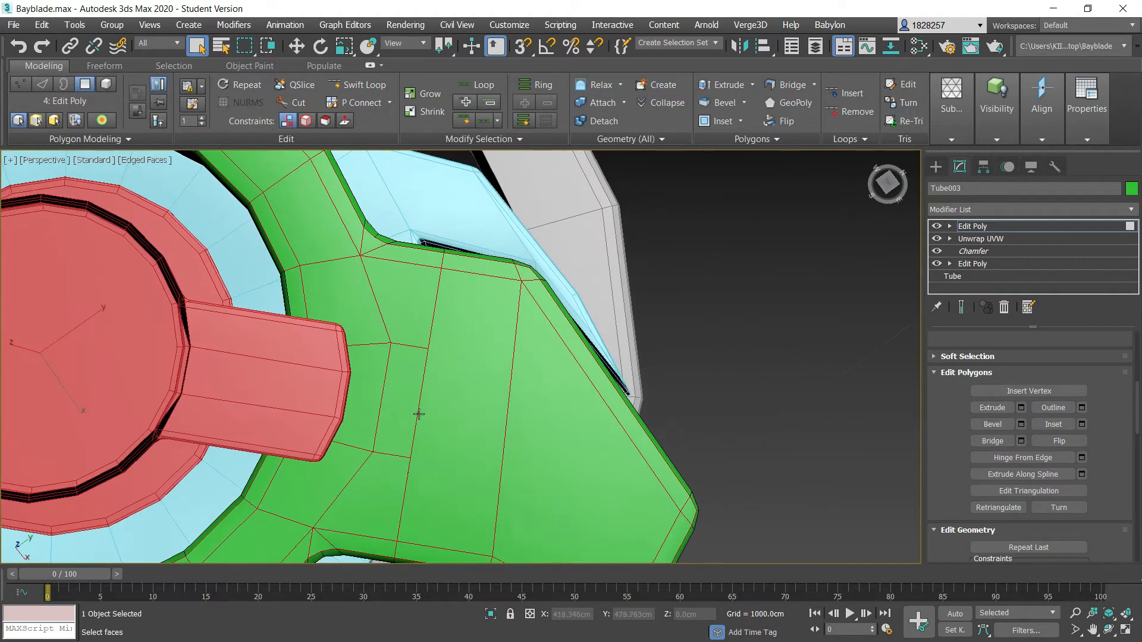
scroll(419, 414, down, 5)
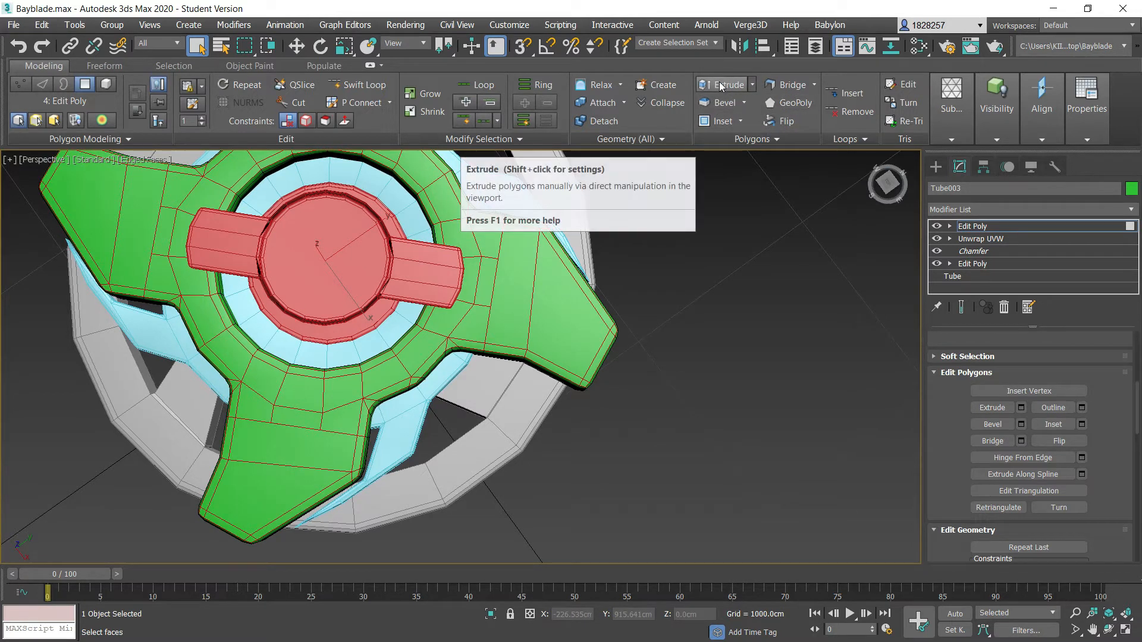
Detach the selected top polygons of the green ring as an object named Top.
click(604, 120)
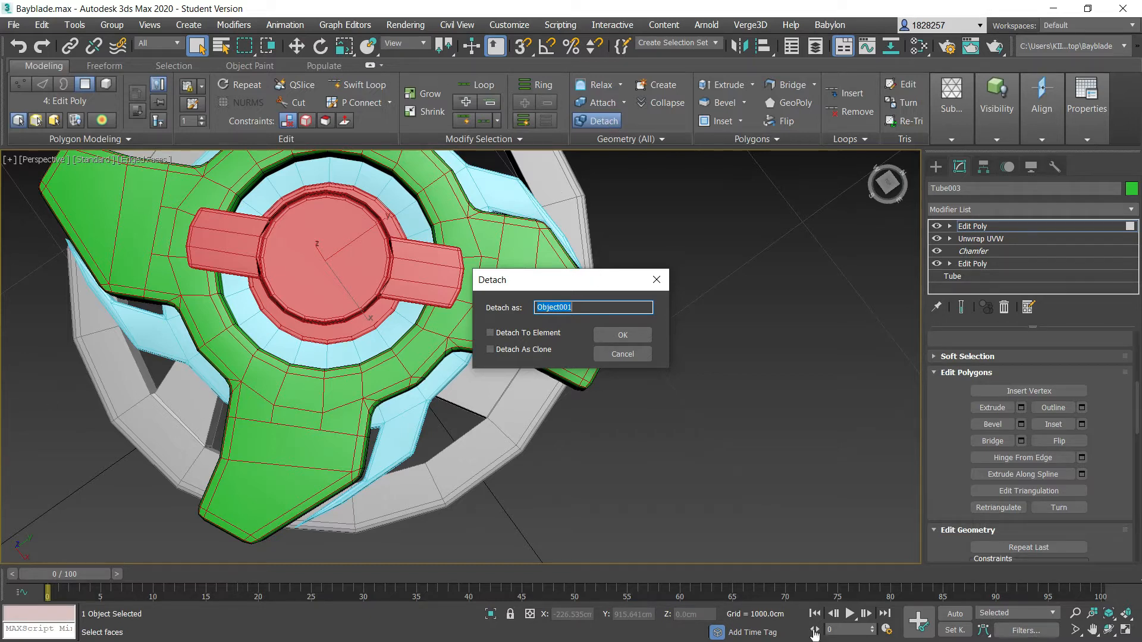
click(675, 542)
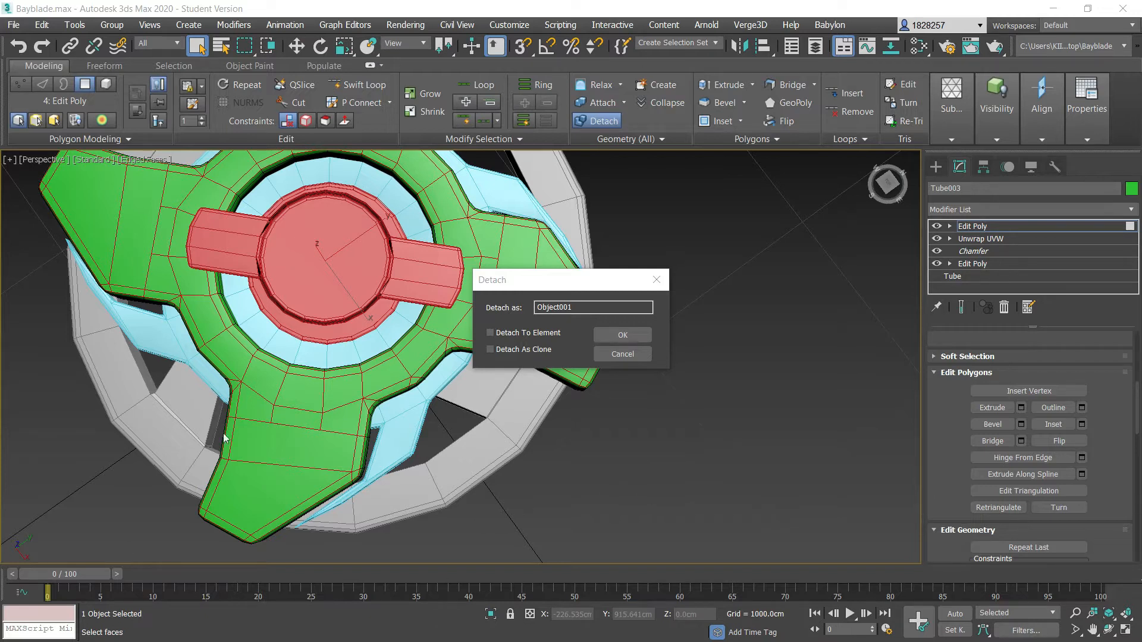
drag(584, 310, 366, 285)
text(Top)
key(Return)
Leave polygon level and check the separated pieces by selecting the red cap and parts of the green ring.
middle_drag(313, 252, 331, 282)
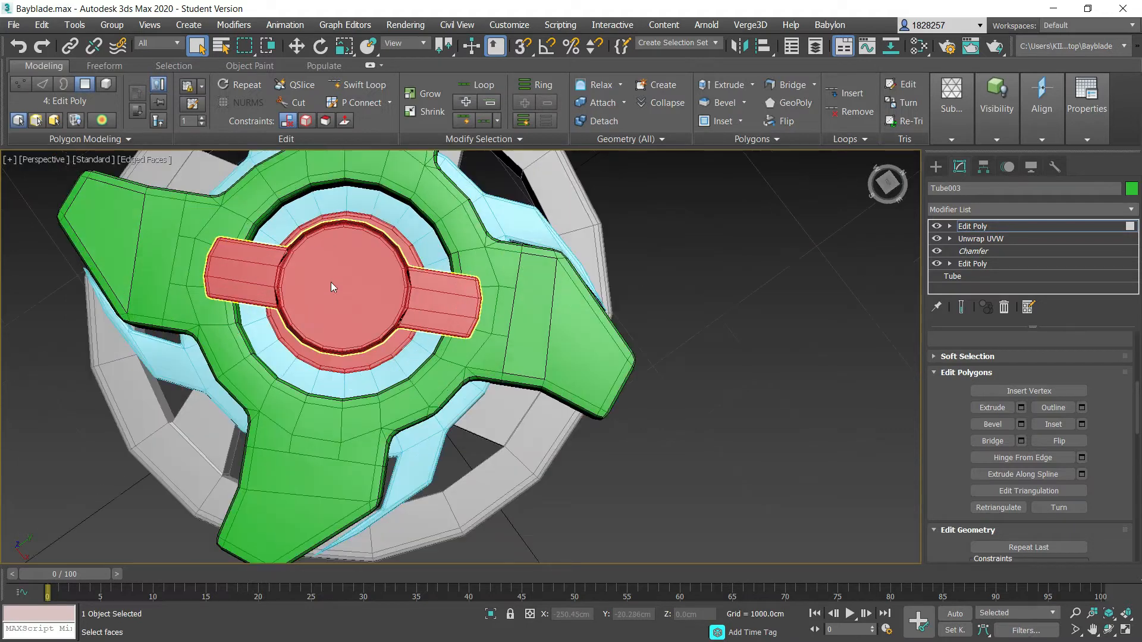
click(85, 85)
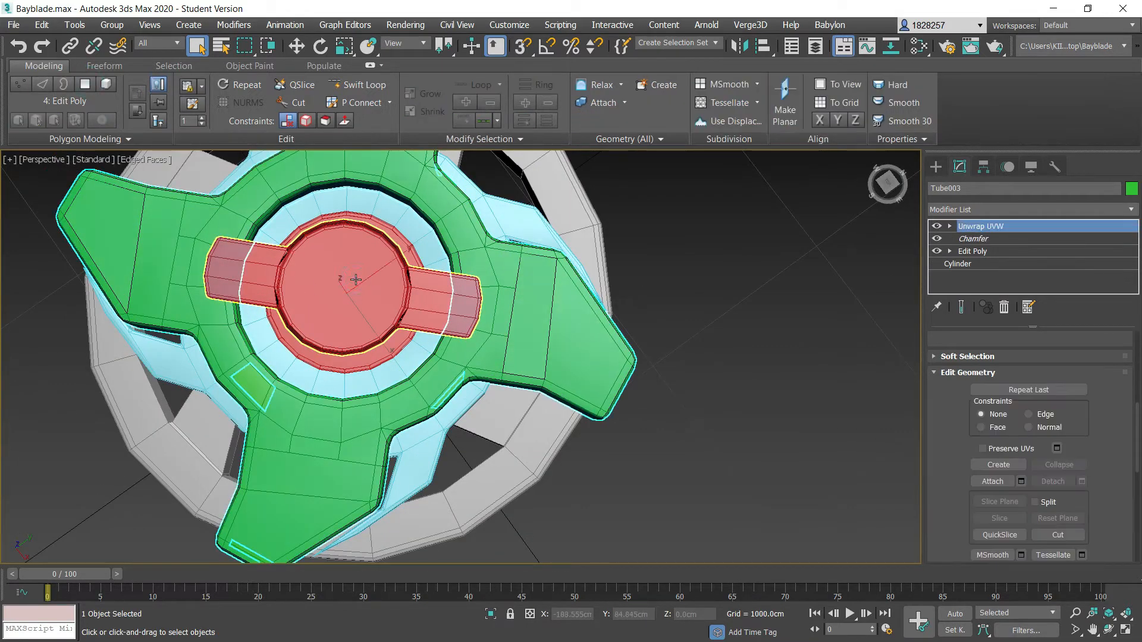
click(353, 281)
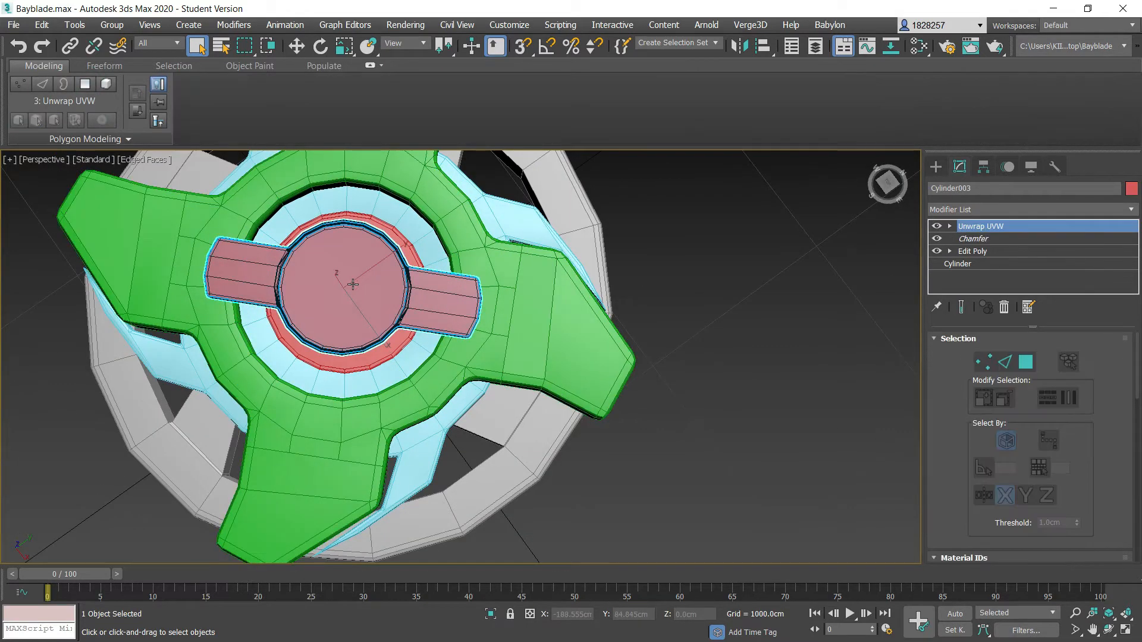
click(250, 379)
alt+middle_drag(390, 386, 404, 333)
click(87, 296)
Undo the detachment of the green ring's top polygons.
key(ctrl+z)
key(ctrl+z)
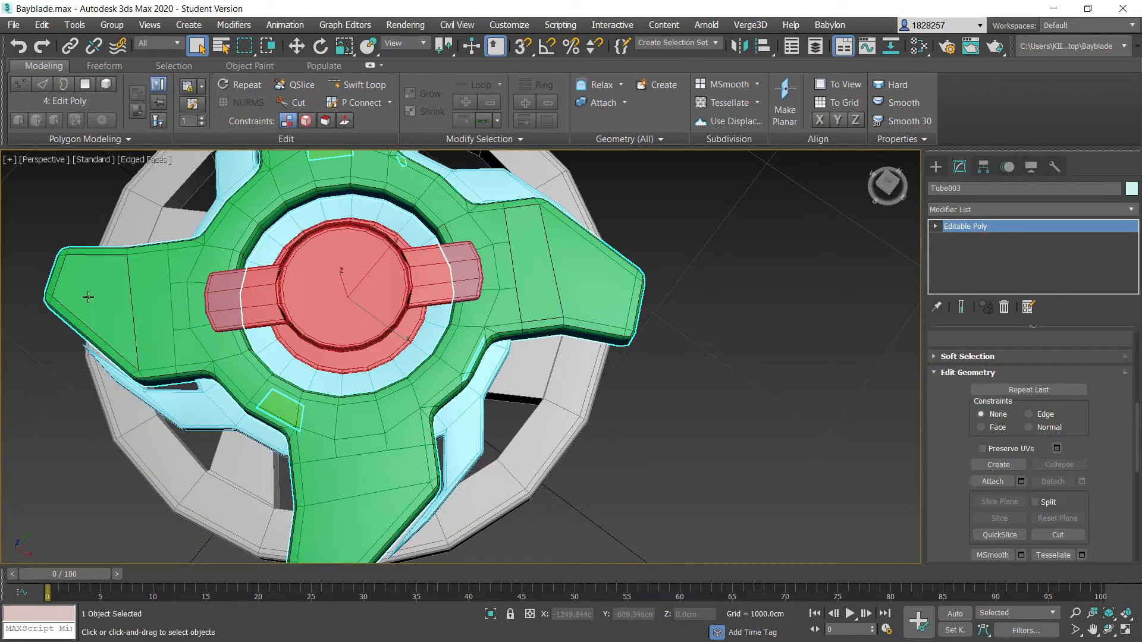
click(102, 338)
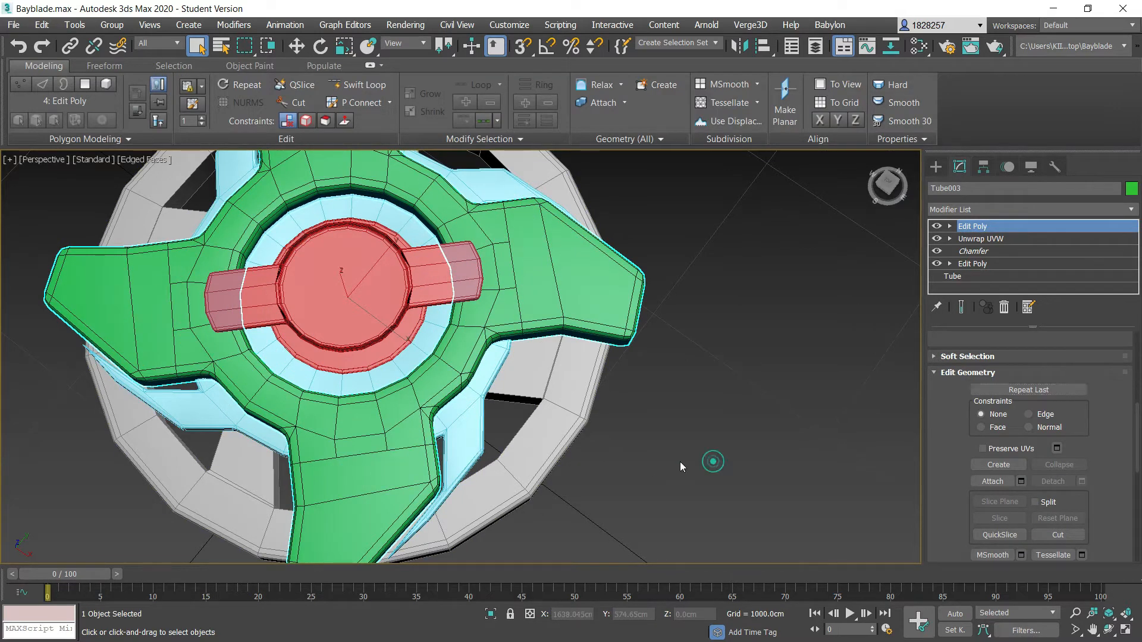
Return the green ring to polygon level and review the polygon selection across all four arms.
scroll(330, 437, up, 3)
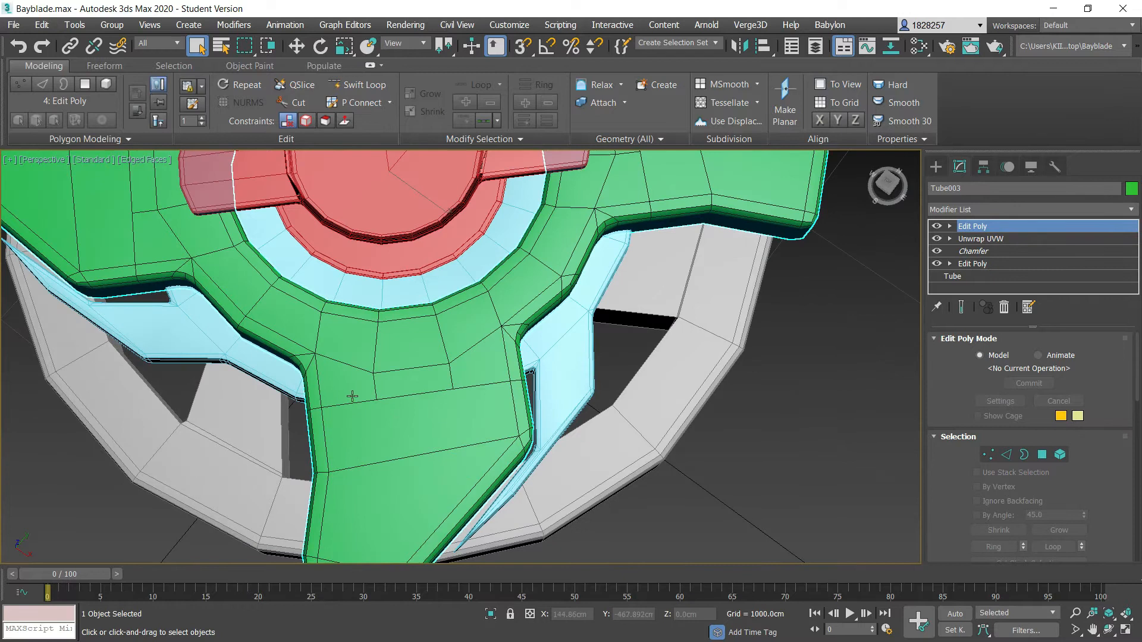
click(85, 84)
scroll(333, 440, down, 4)
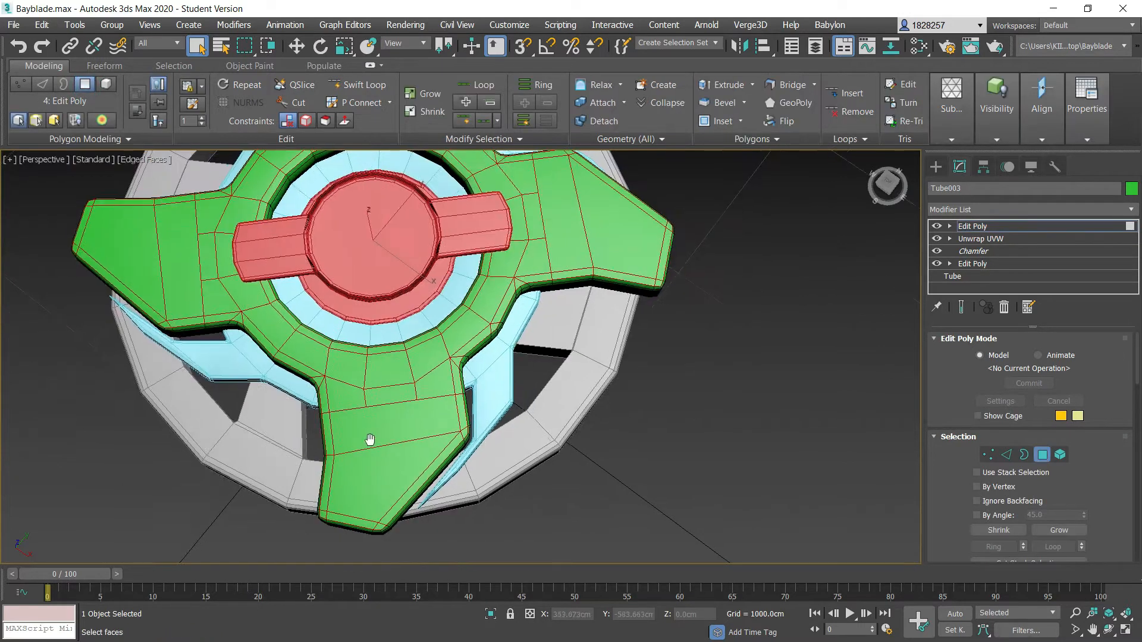
click(359, 501)
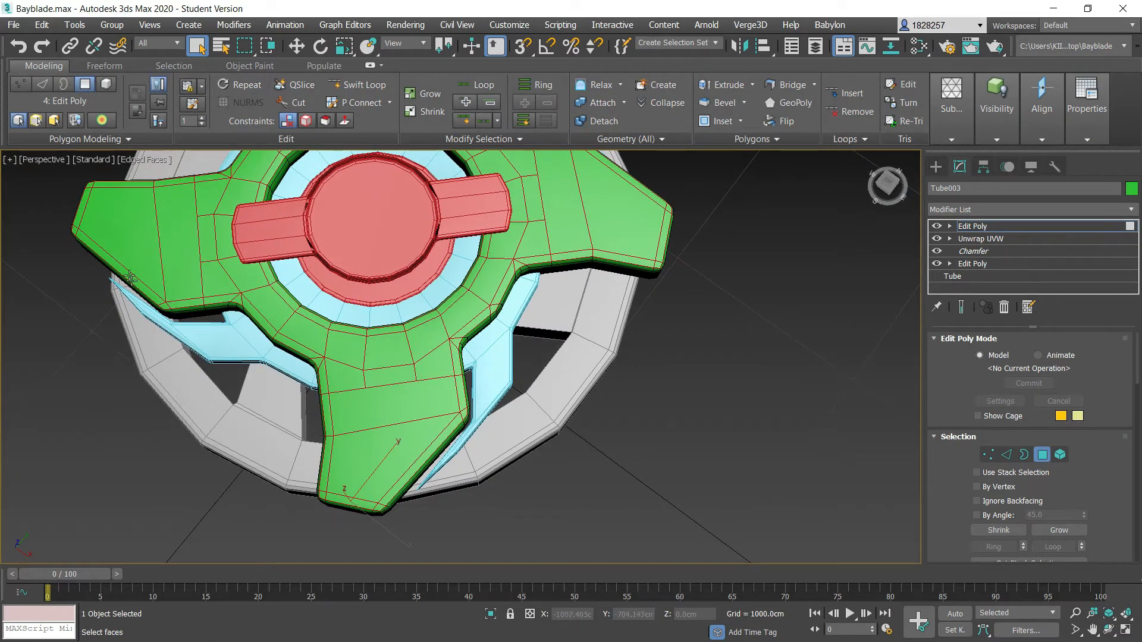
middle_drag(152, 245, 151, 319)
middle_drag(592, 294, 475, 336)
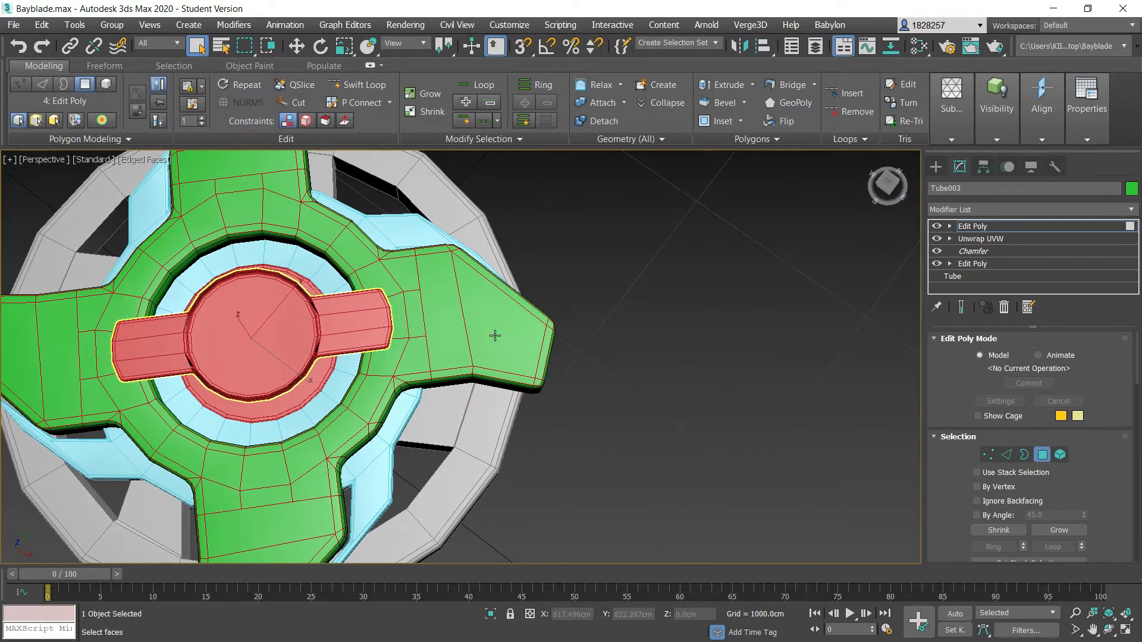
scroll(422, 318, down, 2)
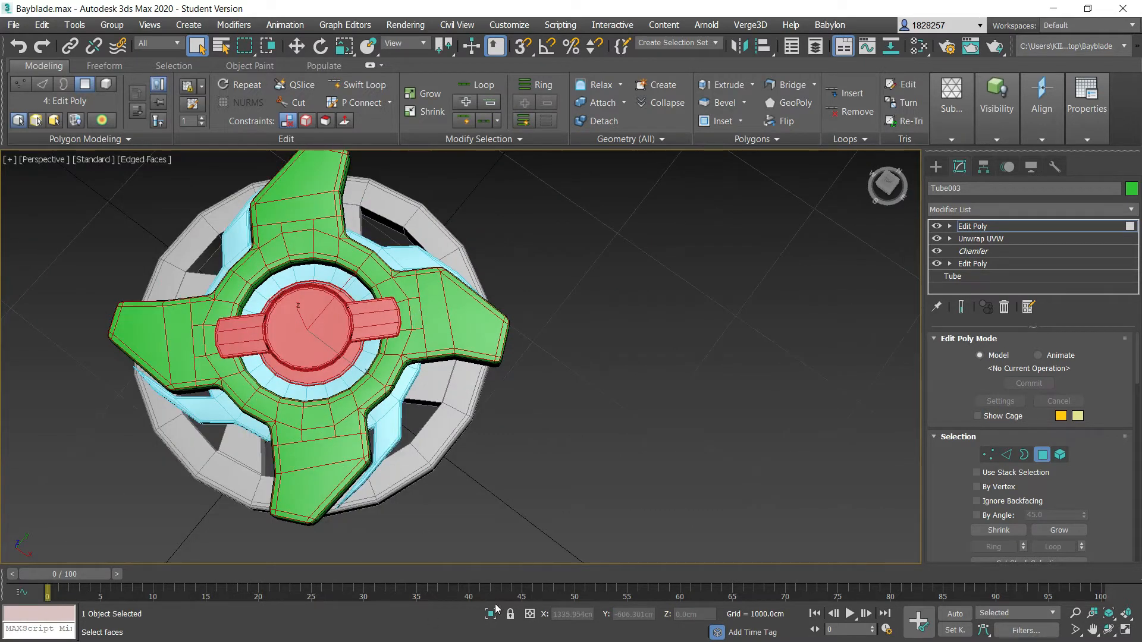
Isolate the green ring and display it in wireframe from a low side view.
key(alt+q)
key(F3)
alt+middle_drag(542, 470, 441, 357)
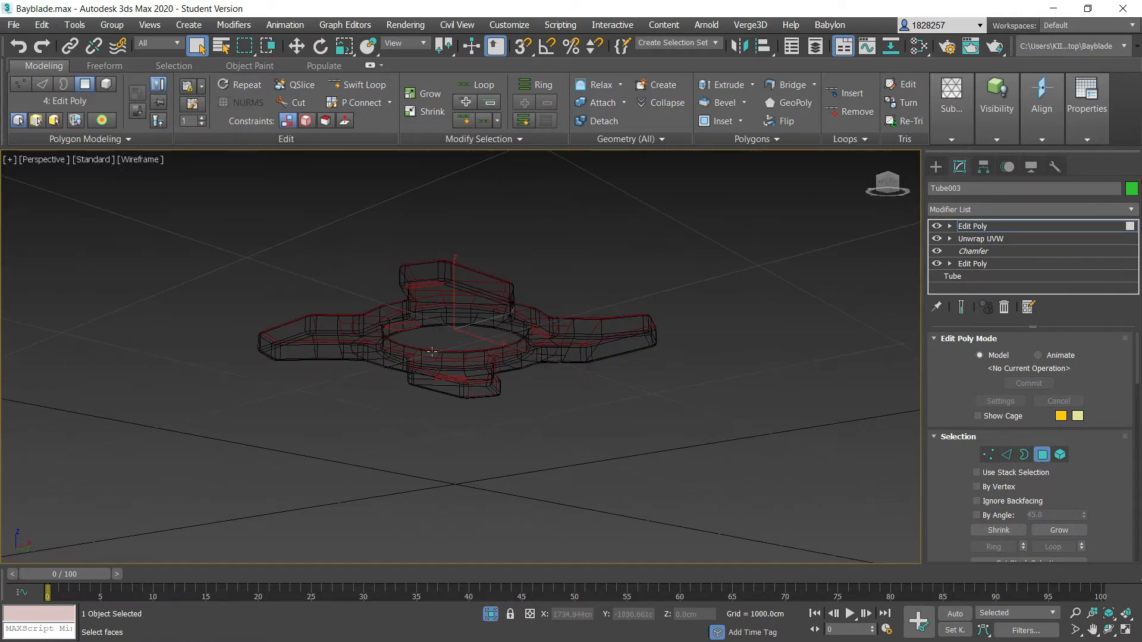
Turn on Ignore Backfacing and remove stray side and underside polygons from the green ring's selection.
click(404, 322)
click(426, 284)
click(434, 285)
click(541, 334)
click(63, 120)
click(444, 377)
click(464, 378)
alt+middle_drag(465, 378, 470, 321)
alt+click(559, 363)
alt+middle_drag(515, 396, 516, 436)
alt+drag(479, 376, 447, 391)
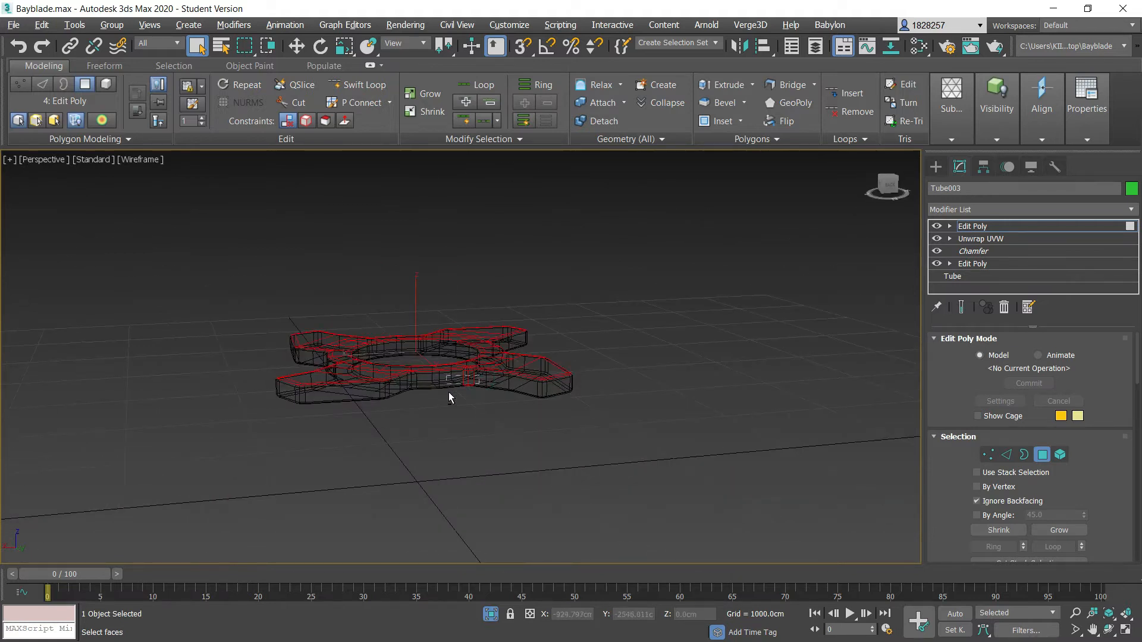
Correct two polygons on the side of the green ring in its top-surface selection while in wireframe.
alt+middle_drag(465, 391, 508, 441)
scroll(447, 418, up, 5)
ctrl+click(408, 405)
ctrl+click(439, 397)
scroll(488, 381, down, 3)
middle_drag(490, 364, 518, 480)
alt+middle_drag(410, 442, 483, 270)
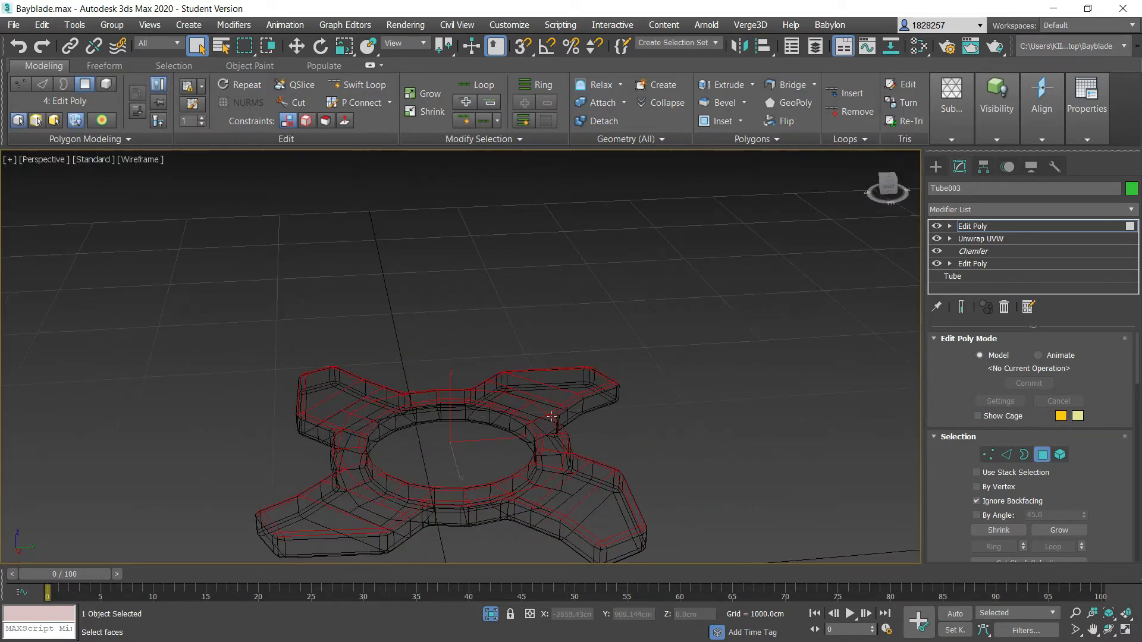
End the isolation and show the whole Beyblade shaded with edged faces.
click(491, 614)
scroll(560, 436, down, 4)
key(F3)
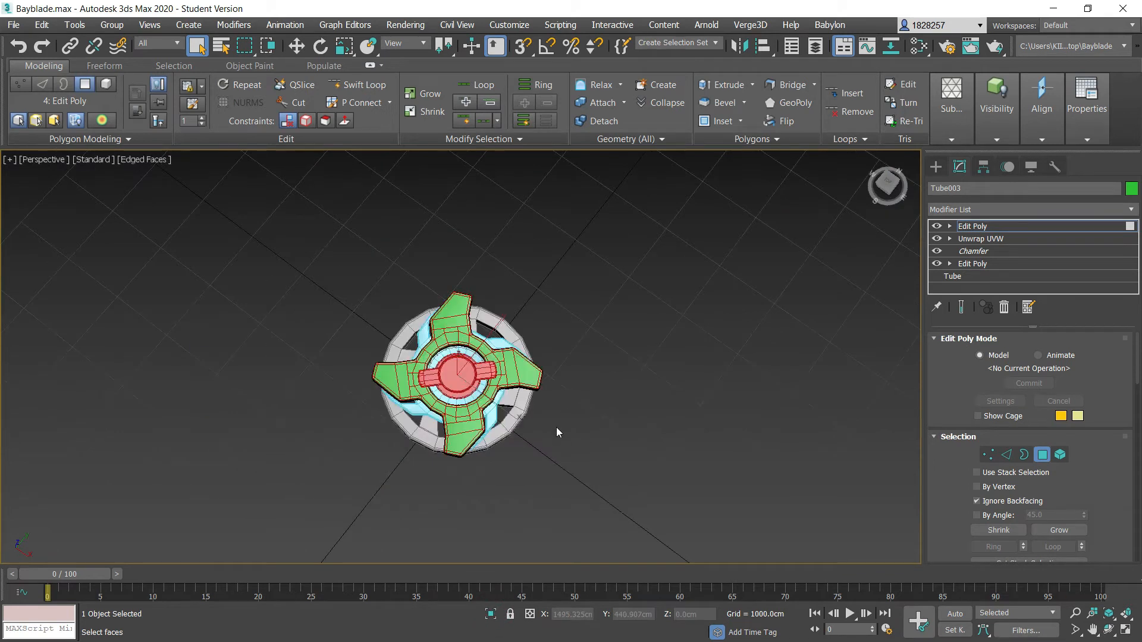
alt+middle_drag(535, 416, 530, 384)
scroll(530, 381, up, 4)
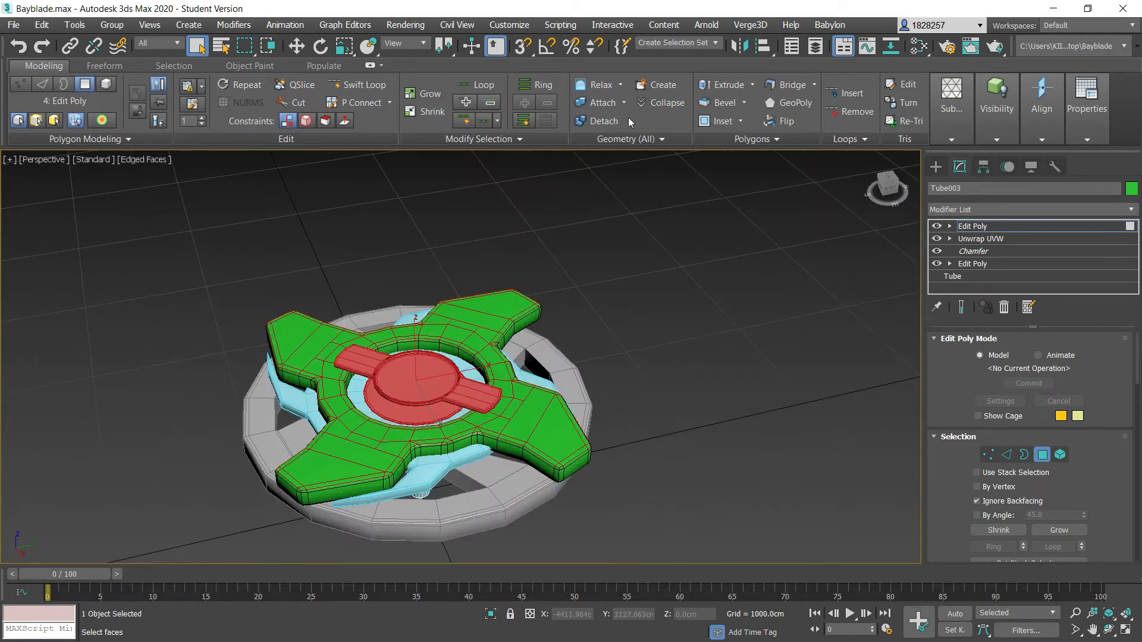
Detach the green ring's selected top polygons as an object named Top.
click(593, 122)
text(Top)
key(Return)
alt+middle_drag(397, 552, 507, 410)
scroll(421, 387, up, 4)
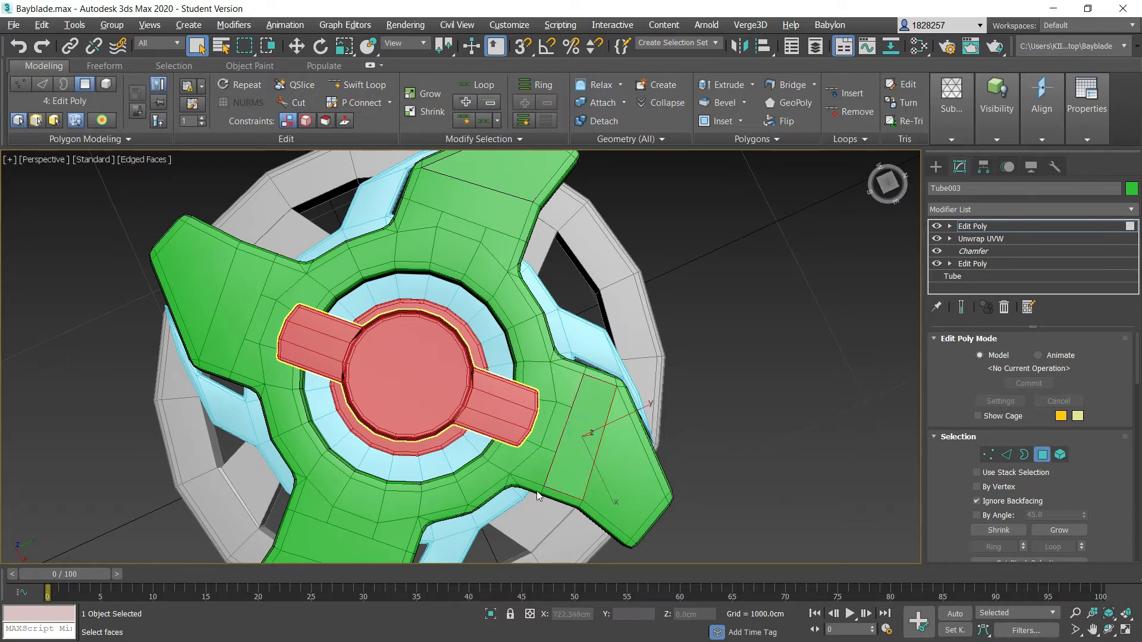
Return to object level and select the green ring to check whether its top is a separate object.
click(85, 84)
click(847, 405)
click(632, 466)
click(599, 515)
alt+middle_drag(599, 515, 580, 408)
key(w)
click(602, 381)
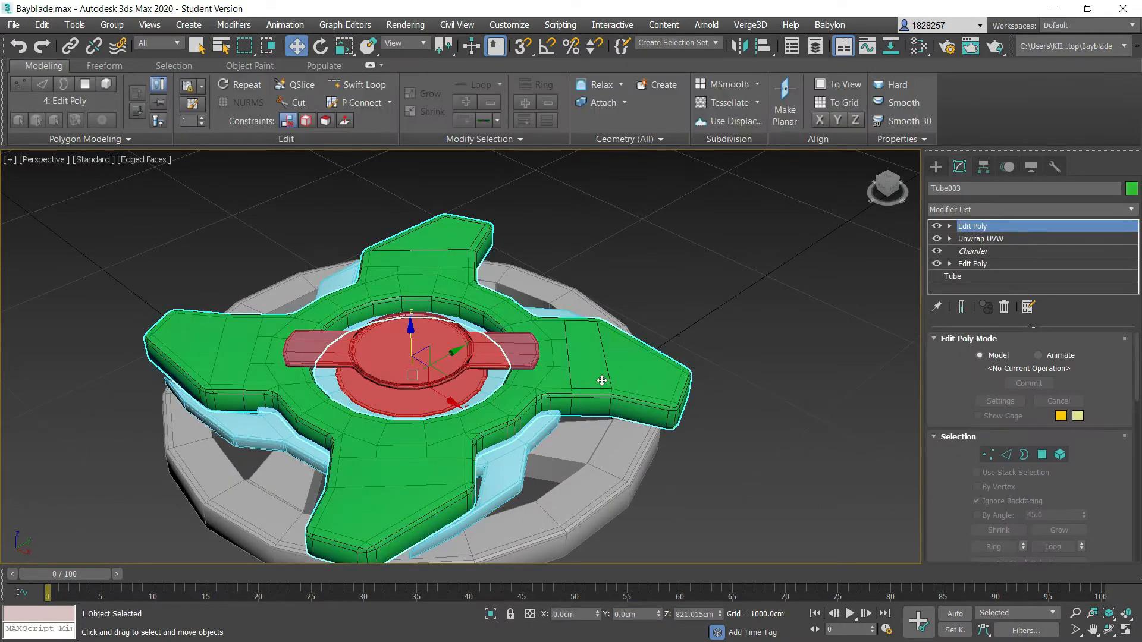
alt+middle_drag(376, 502, 320, 397)
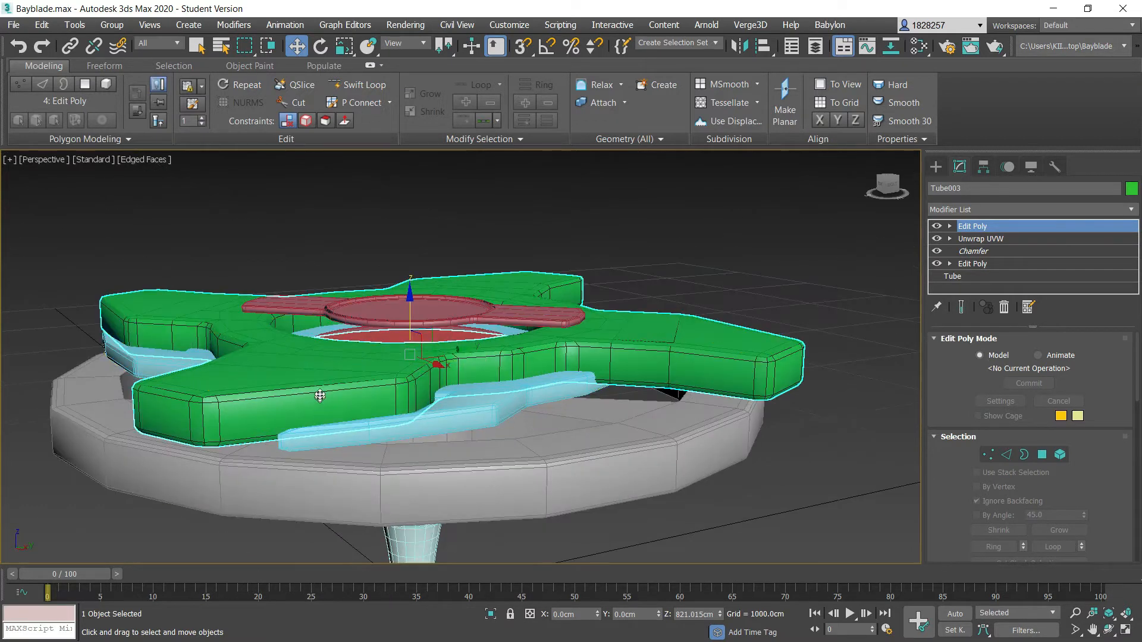
Reopen the green ring's polygon selection and detach the top polygons as an object named top.
click(85, 85)
alt+middle_drag(612, 377, 625, 464)
key(ctrl+a)
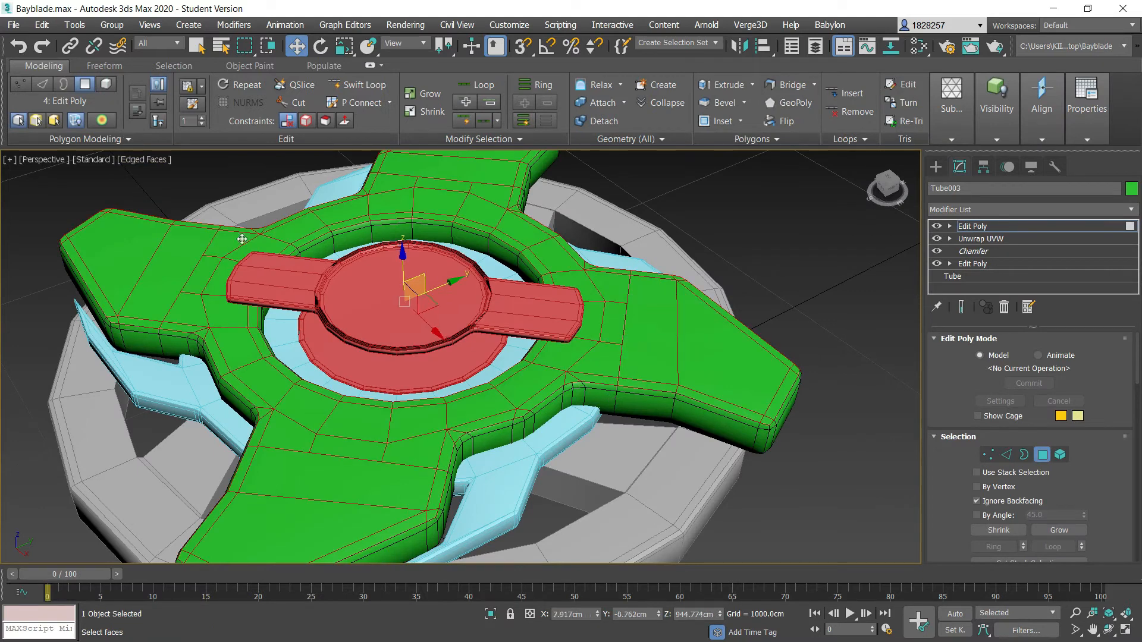
click(596, 122)
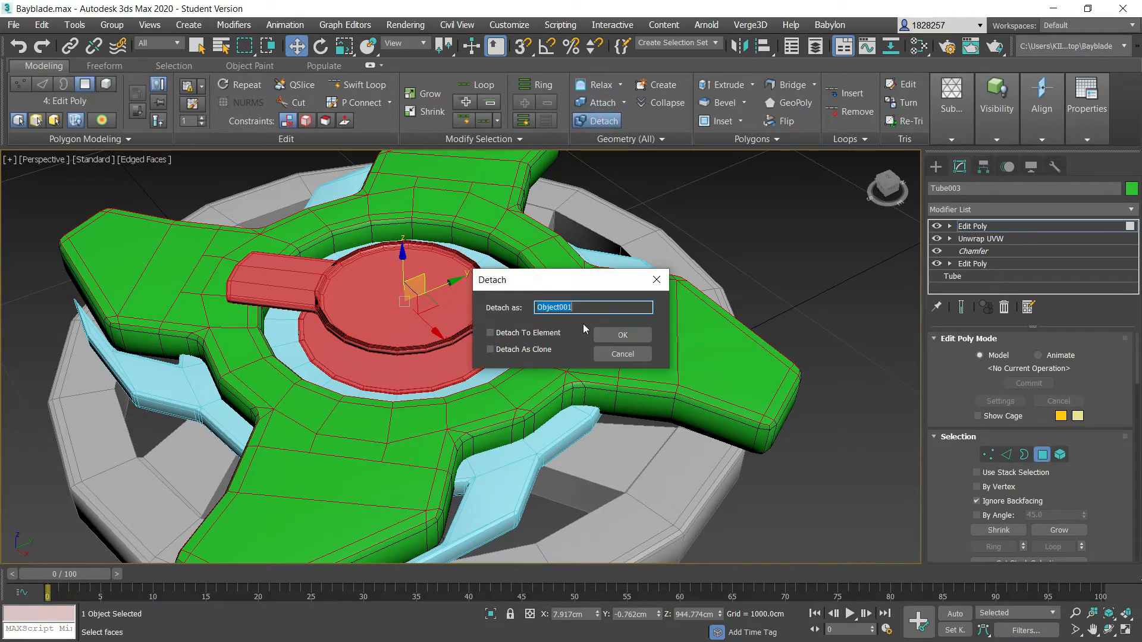
text(top)
key(Return)
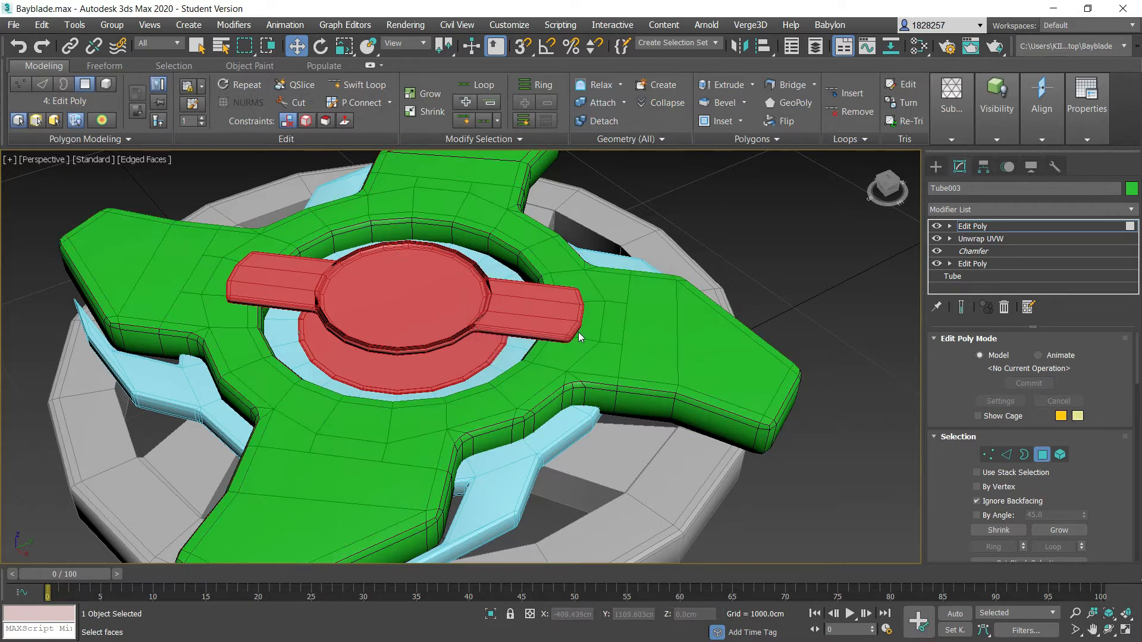
Lift the green ring's geometry to check the separation, and undo back to the undetached polygon selection.
click(85, 84)
click(671, 341)
drag(402, 283, 390, 150)
alt+middle_drag(478, 320, 363, 361)
scroll(457, 382, down, 3)
alt+middle_drag(459, 429, 518, 420)
key(ctrl+z)
click(524, 419)
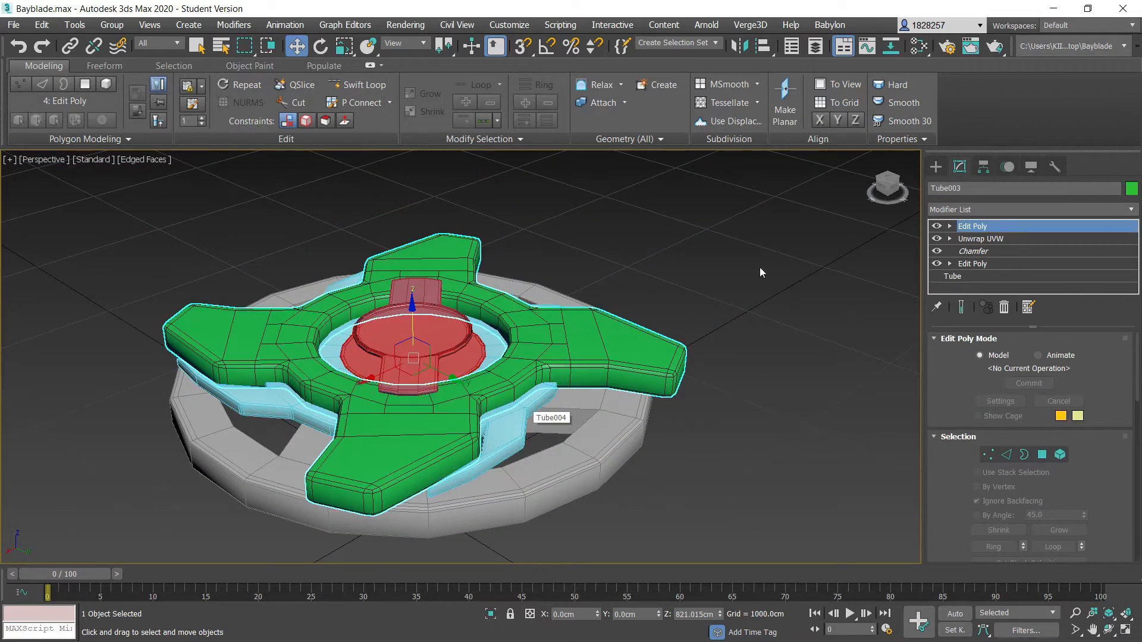
drag(633, 341, 632, 345)
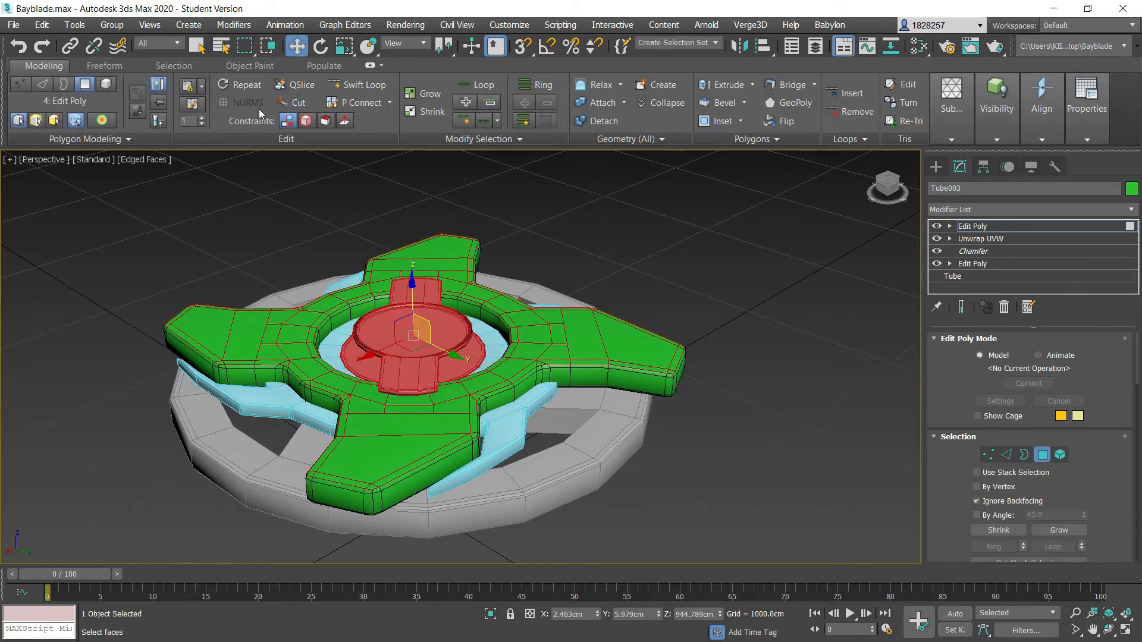
Detach the green ring's selected top polygons as top and return to object level.
click(599, 121)
text(top)
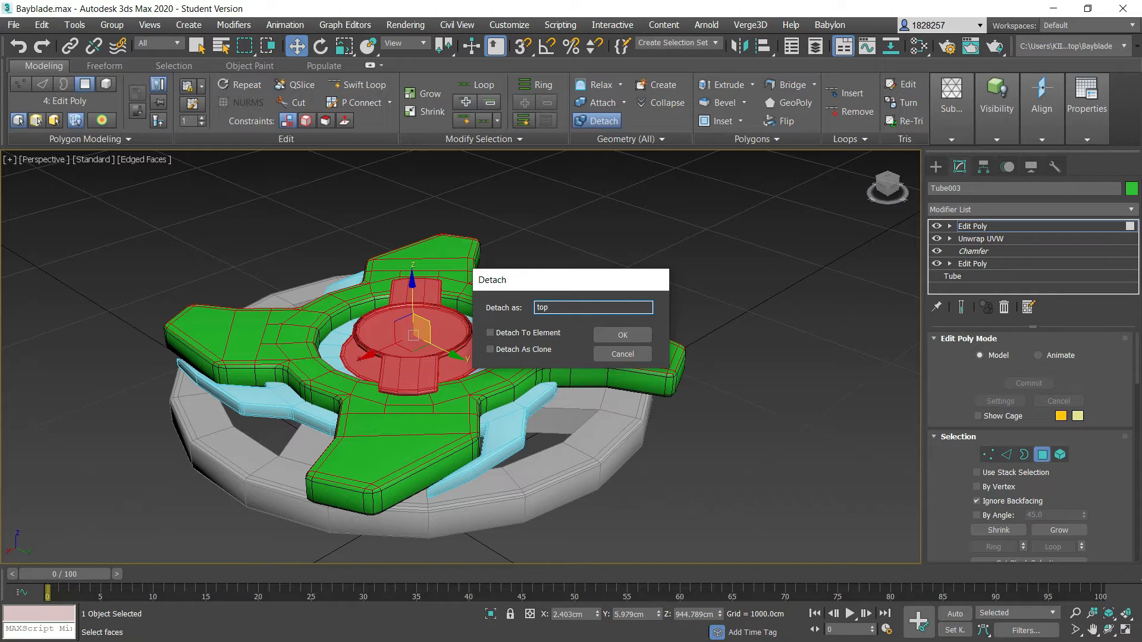
key(Return)
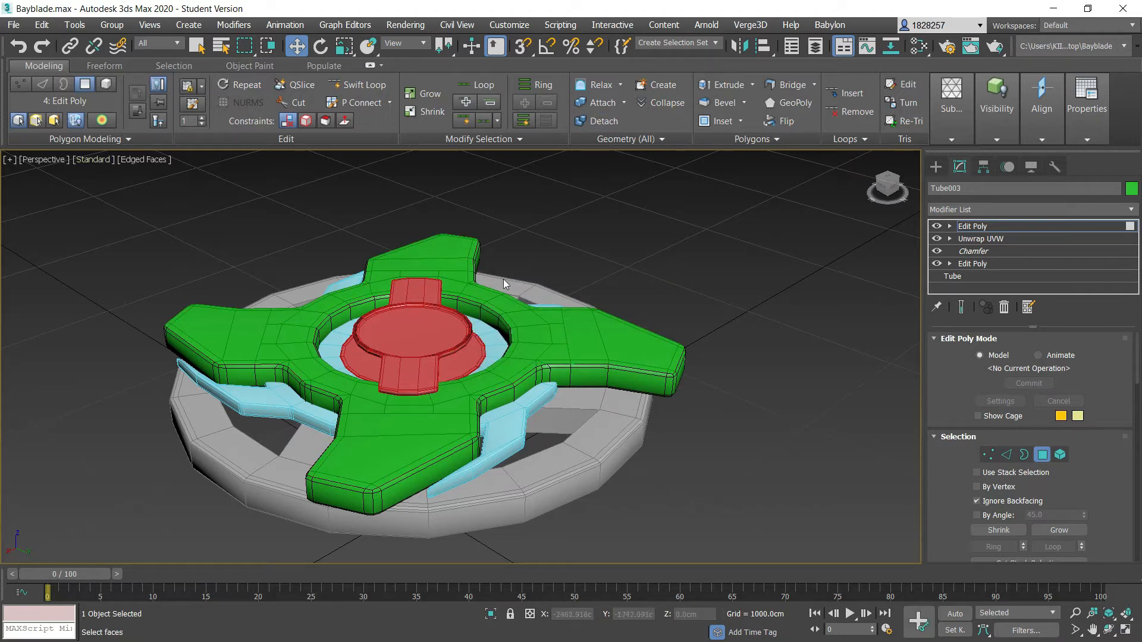
click(85, 85)
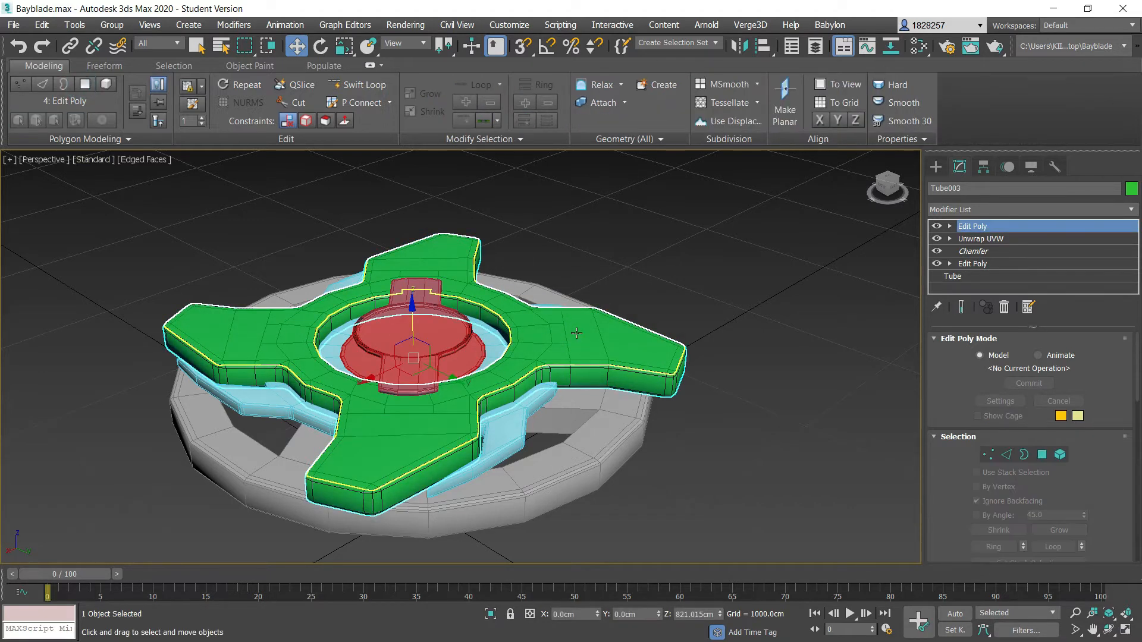
Raise the green geometry along Z to check the separation, and undo the move.
key(ctrl+e)
drag(411, 310, 408, 241)
key(ctrl+z)
alt+middle_drag(566, 375, 671, 406)
Add an Edit Poly modifier to the central red bar piece and detach its circular top face as Logo.
click(661, 360)
scroll(423, 377, up, 5)
click(413, 361)
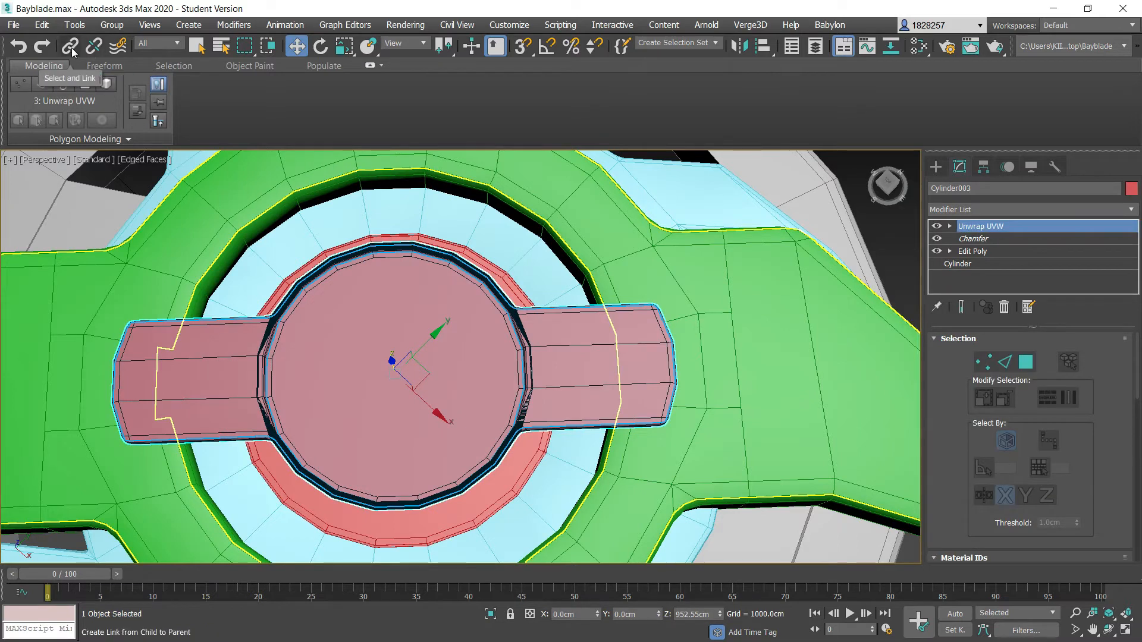
click(79, 84)
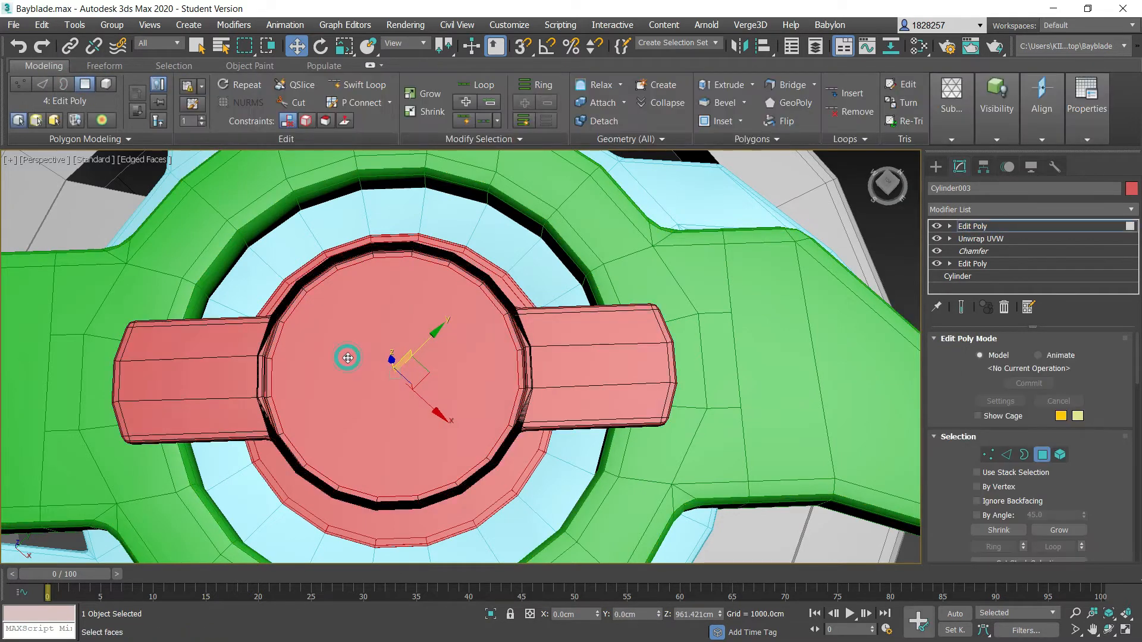
alt+middle_drag(356, 326, 331, 374)
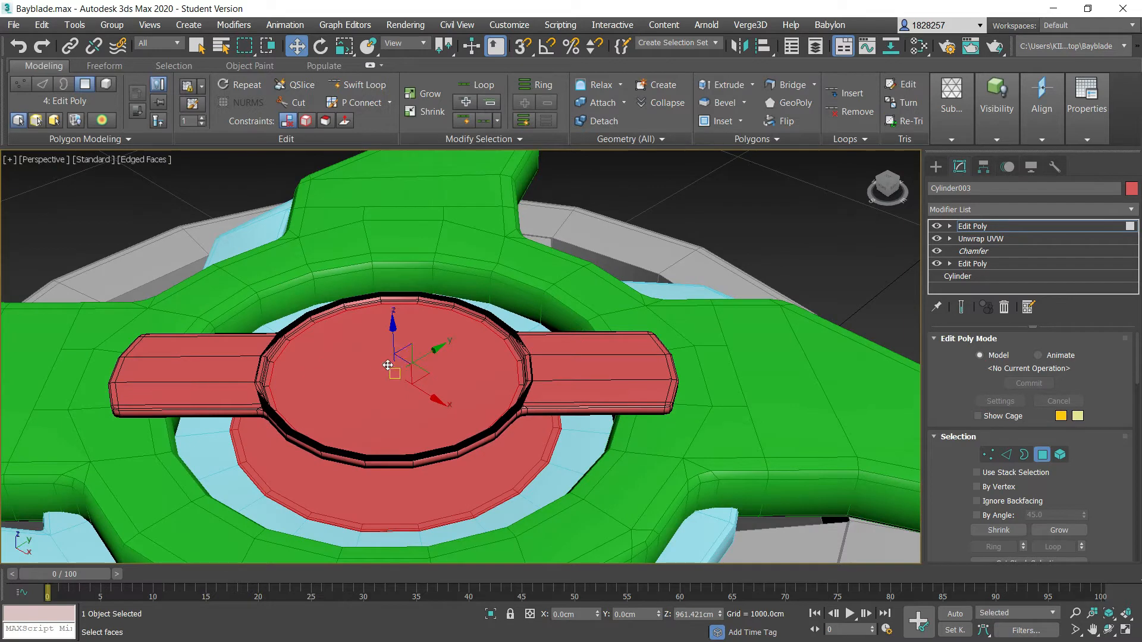
click(596, 124)
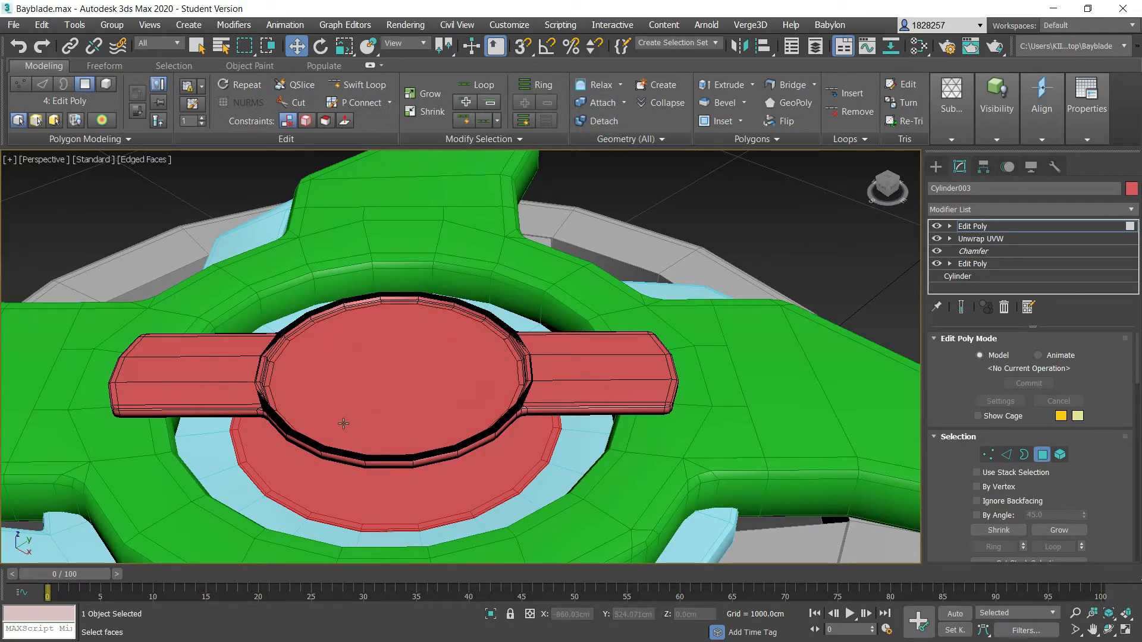
click(613, 122)
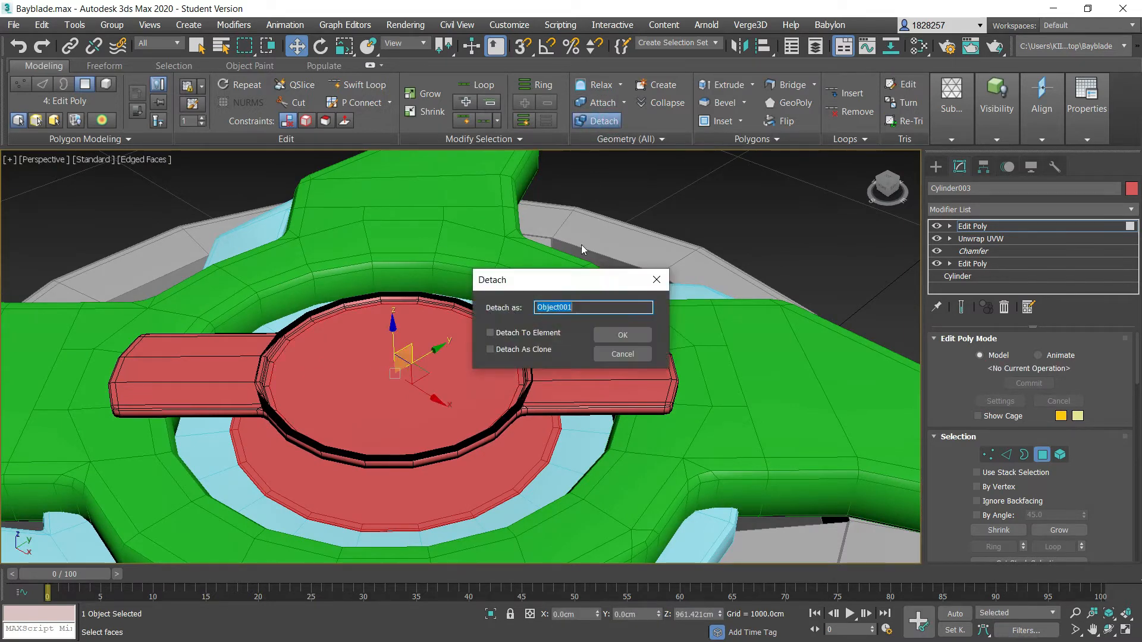
text(Logo)
key(Return)
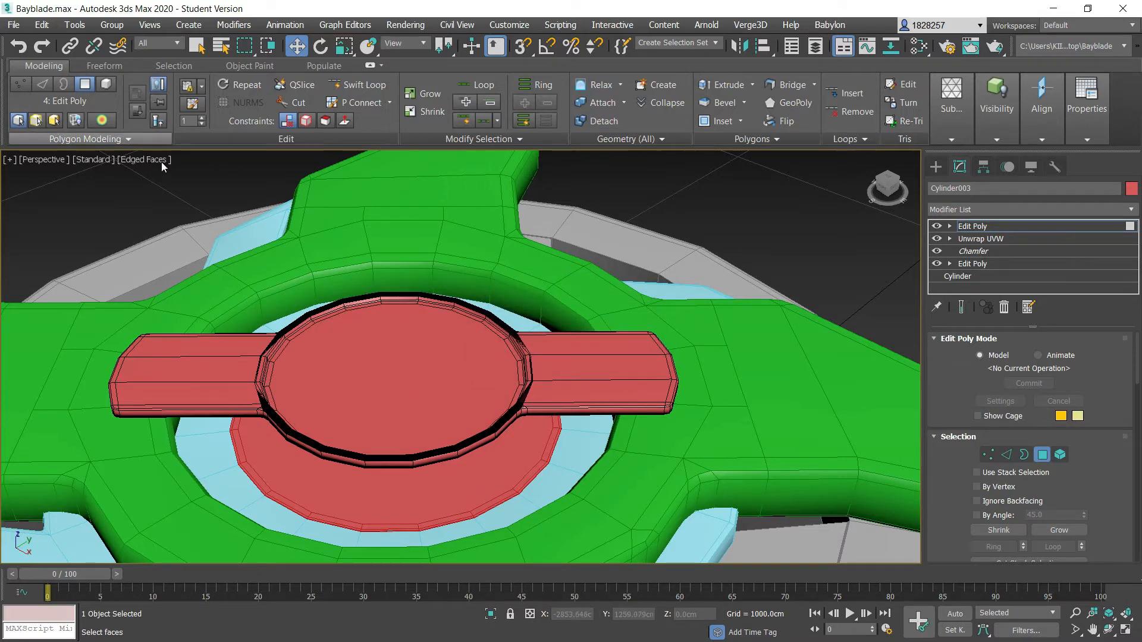
Delete the Chamfer modifier from the central red piece, accepting the topology-dependency warning.
alt+middle_drag(409, 429, 395, 396)
scroll(381, 417, down, 5)
click(979, 251)
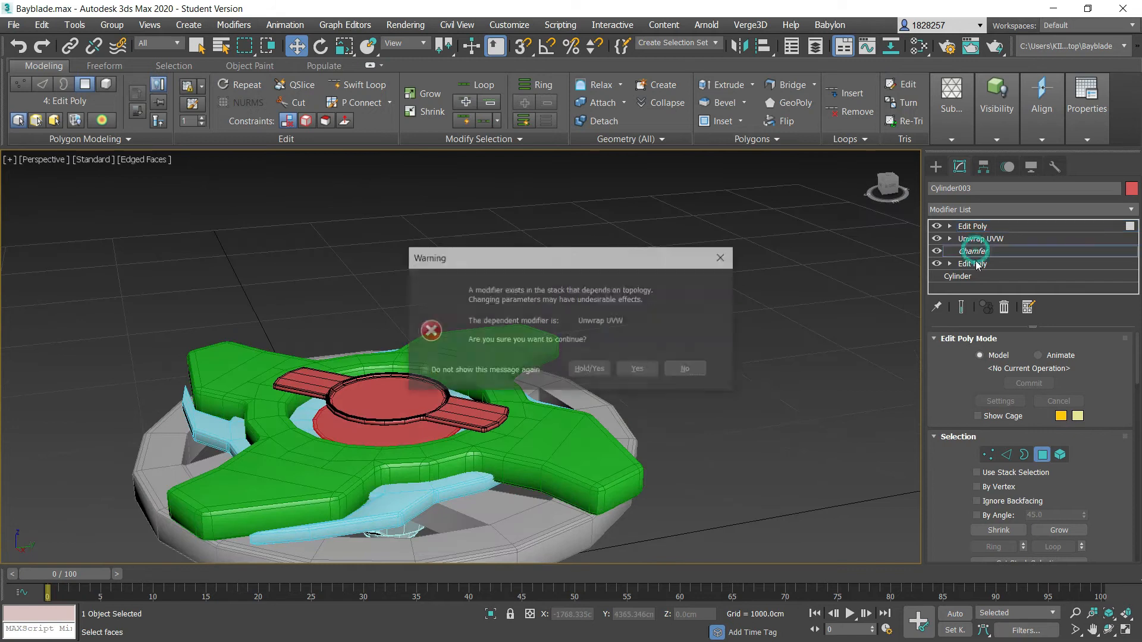
click(639, 373)
click(1004, 307)
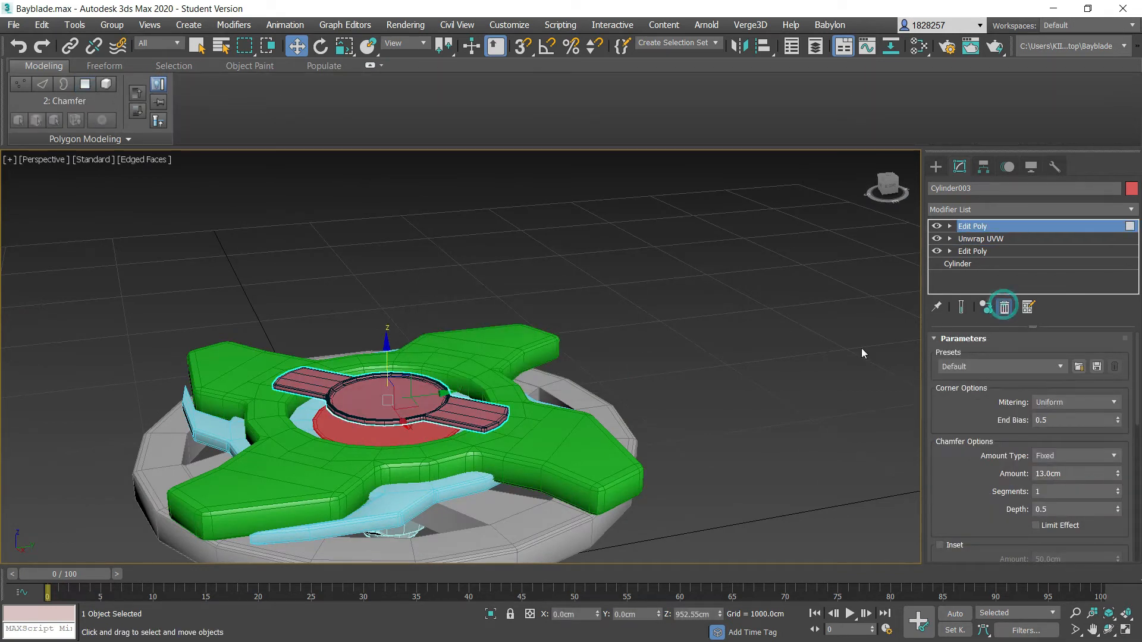
Open the uppermost Edit Poly of the red piece at polygon level and undo the last polygon operation.
scroll(337, 433, up, 8)
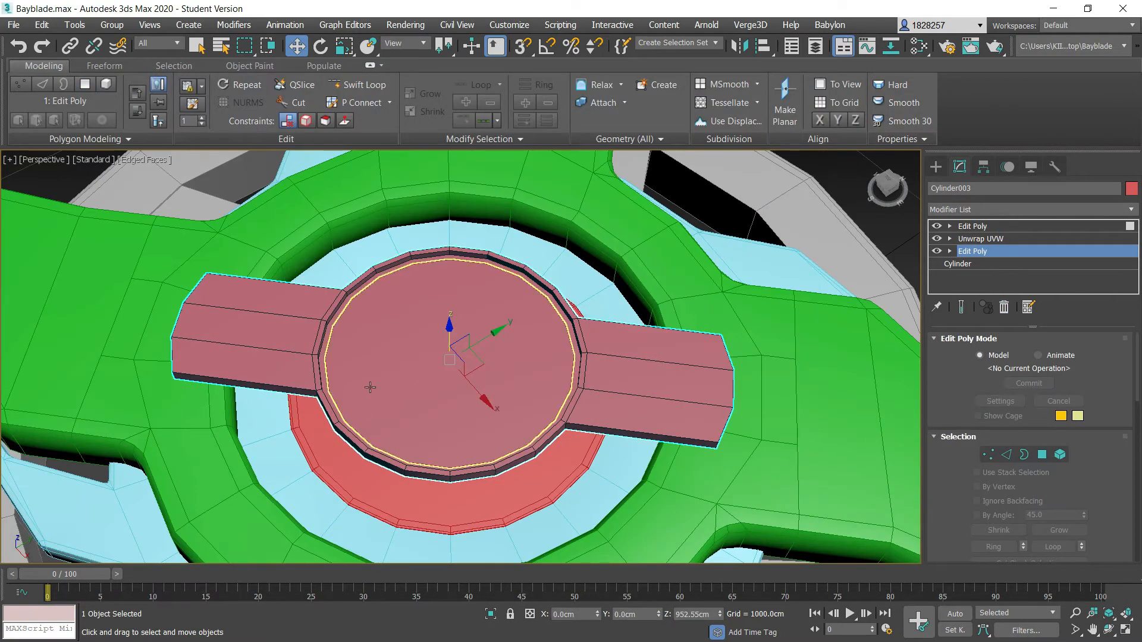
click(1004, 226)
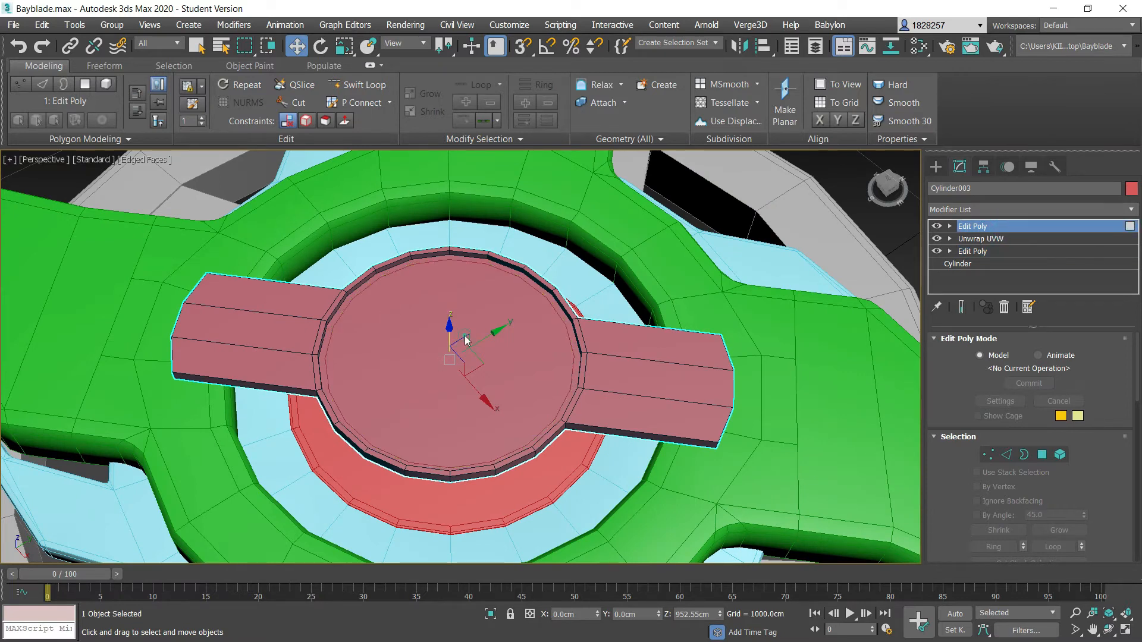
key(4)
click(434, 265)
key(ctrl+z)
alt+middle_drag(526, 321, 531, 291)
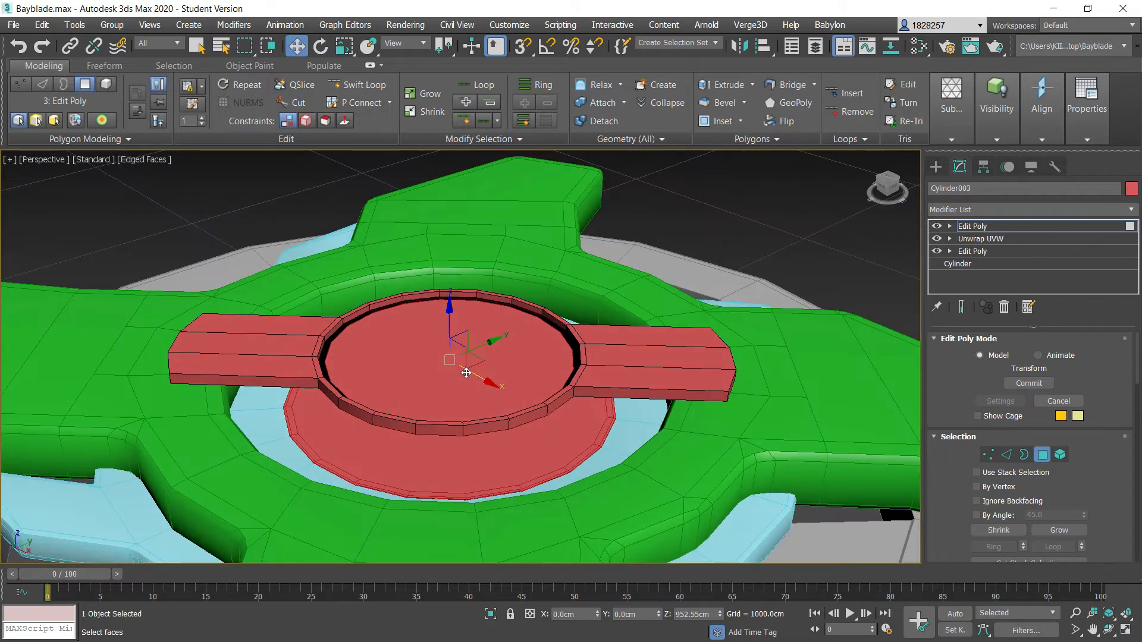
Lift the circular Logo face along Z to check the separation, undo the move and clear the selection.
click(85, 86)
click(422, 365)
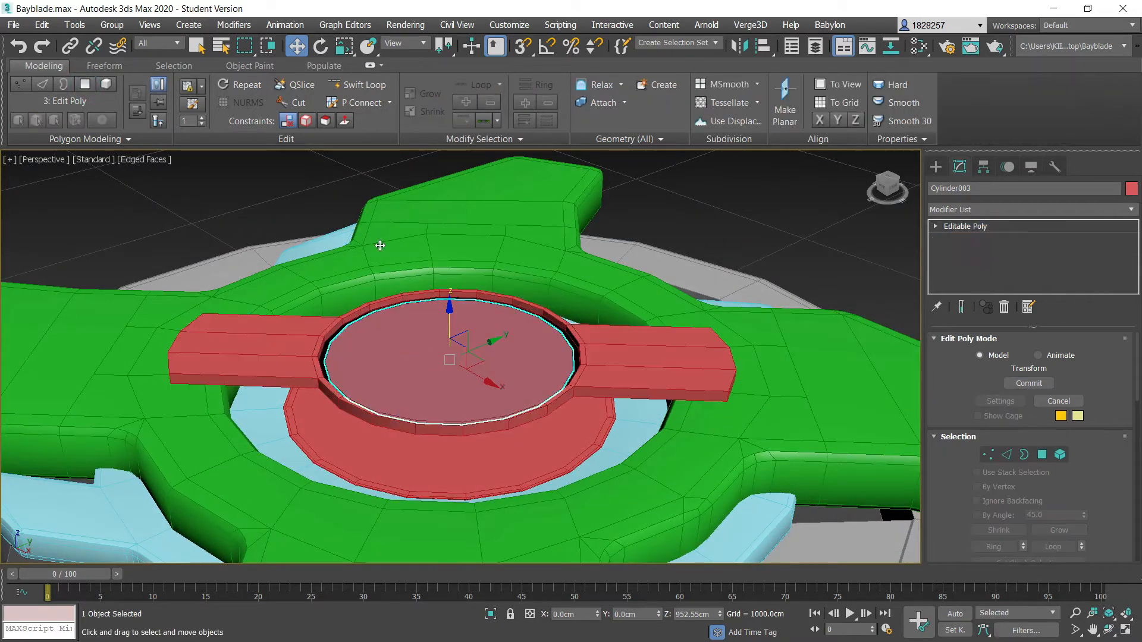
drag(448, 308, 444, 253)
key(ctrl+z)
click(772, 208)
scroll(691, 278, down, 5)
alt+middle_drag(684, 281, 640, 330)
middle_drag(639, 330, 389, 351)
alt+middle_drag(595, 416, 622, 402)
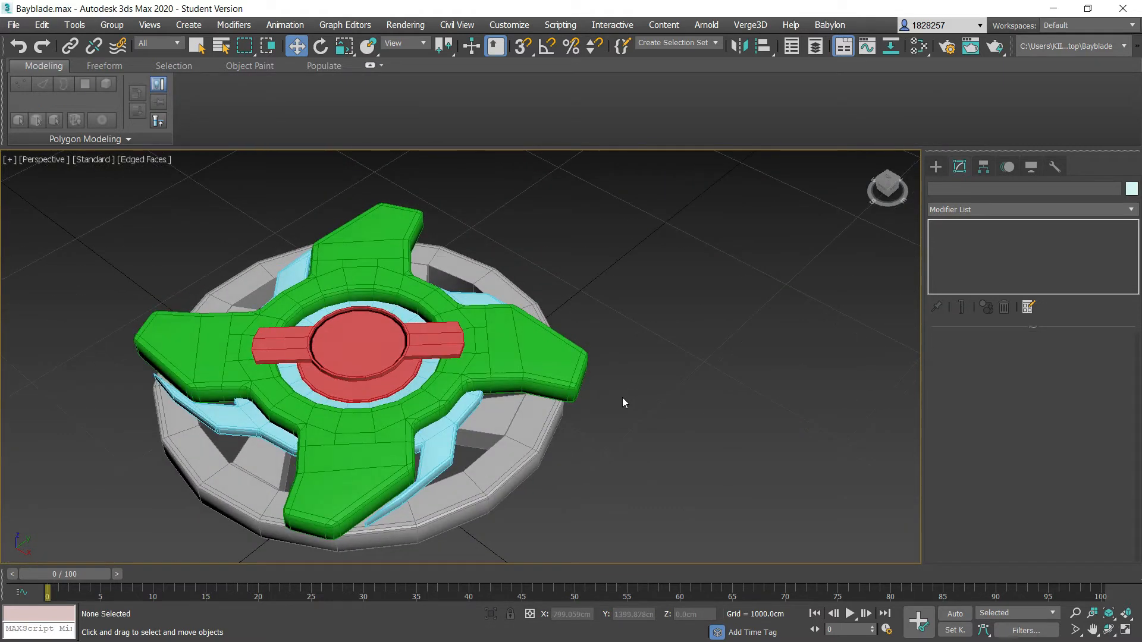
alt+middle_drag(658, 288, 705, 203)
alt+middle_drag(674, 276, 623, 419)
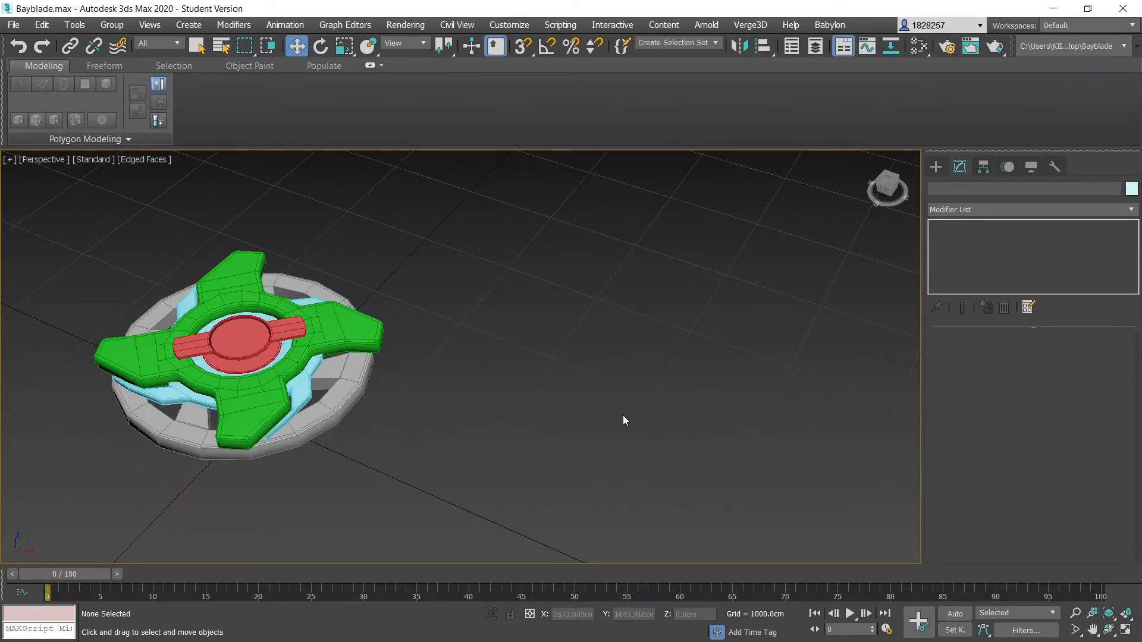
Create a Standard material in the Slate Material Editor and open its parameters.
key(m)
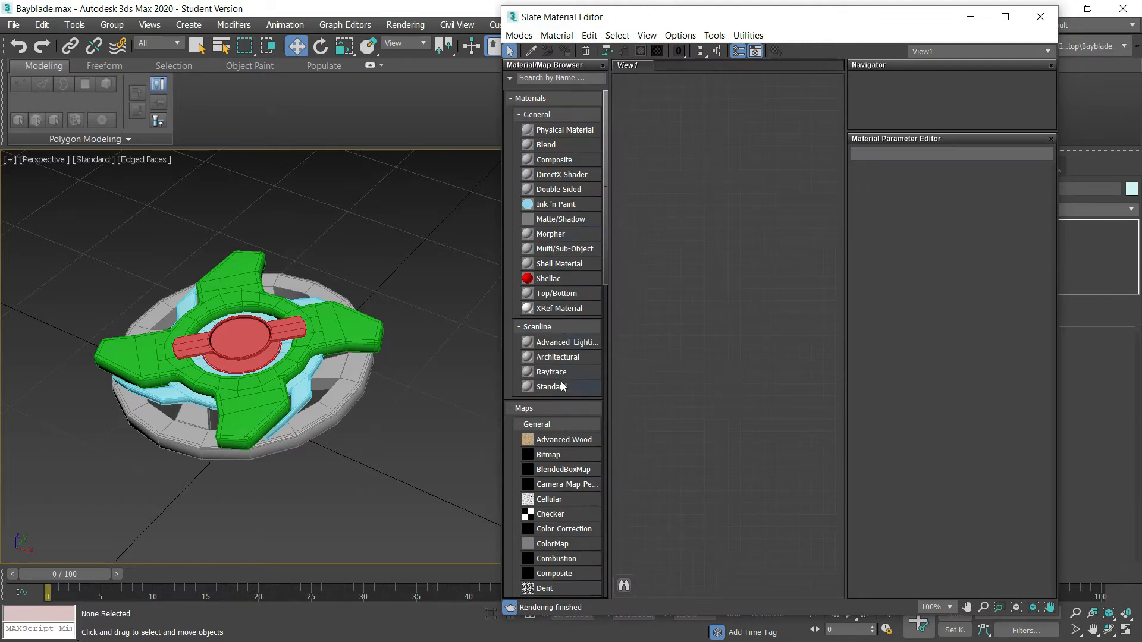
double_click(559, 385)
middle_drag(362, 399, 447, 349)
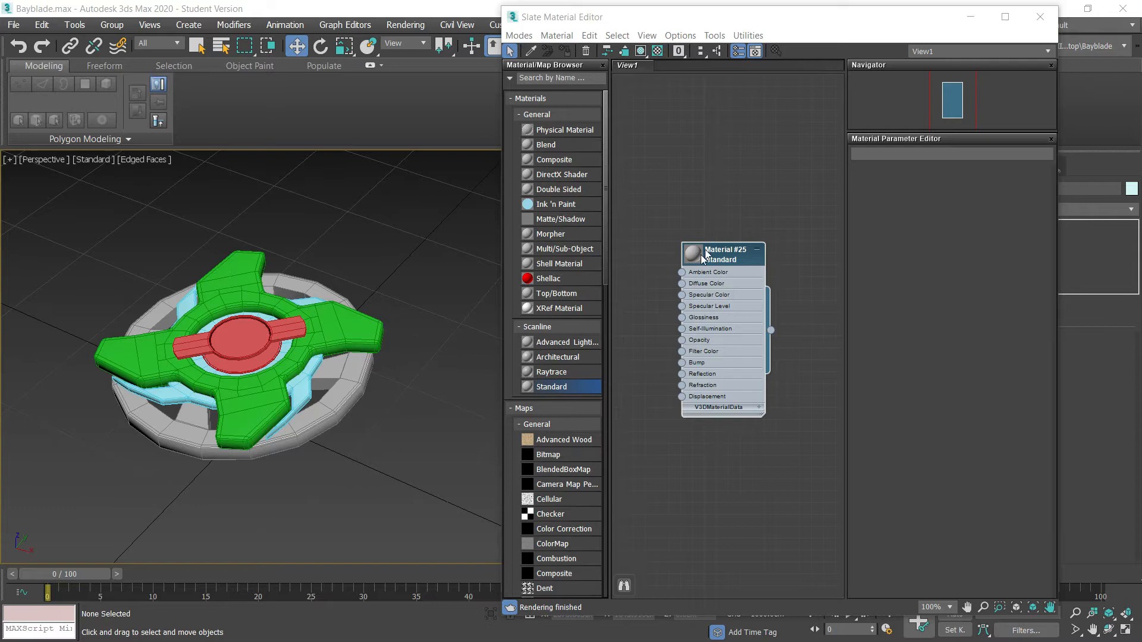
click(721, 256)
Set the material's diffuse color to a strongly saturated blue-violet with a hue of 173.
click(872, 262)
click(504, 134)
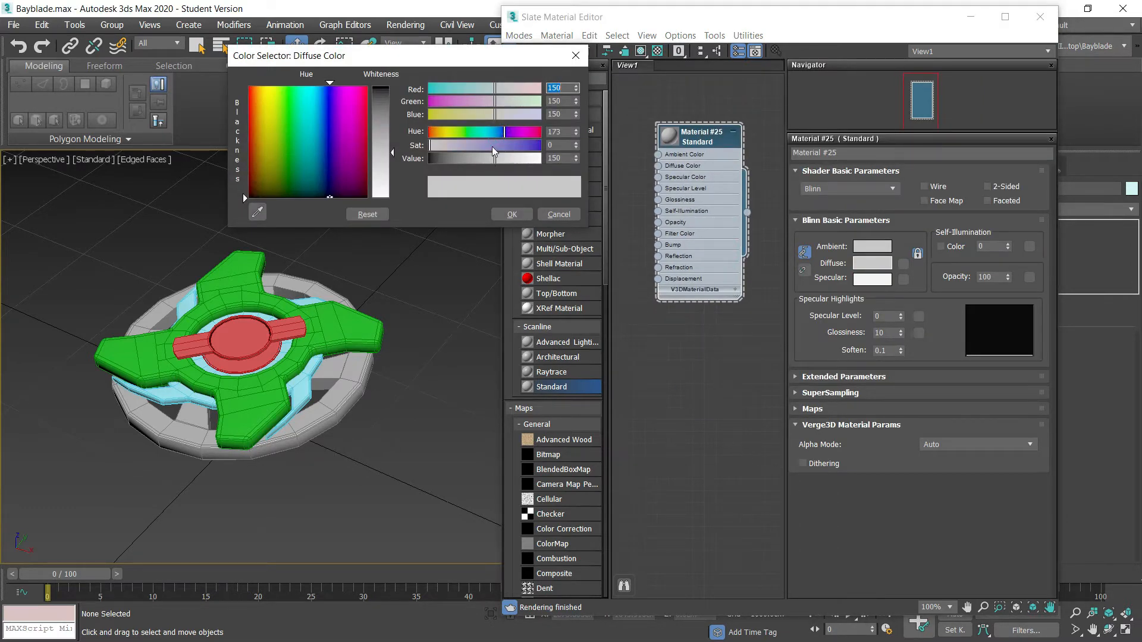
drag(491, 146, 539, 145)
click(512, 214)
Assign the blue-violet material to the lower part of the tip and rename the material Base(1).
alt+middle_drag(244, 297, 244, 398)
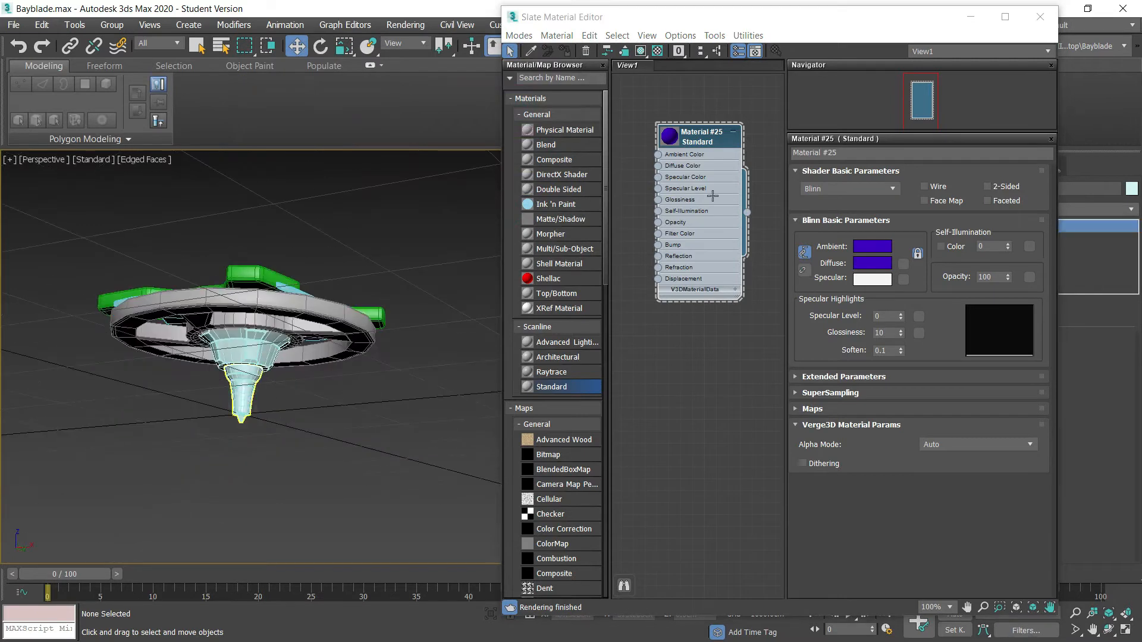
click(244, 398)
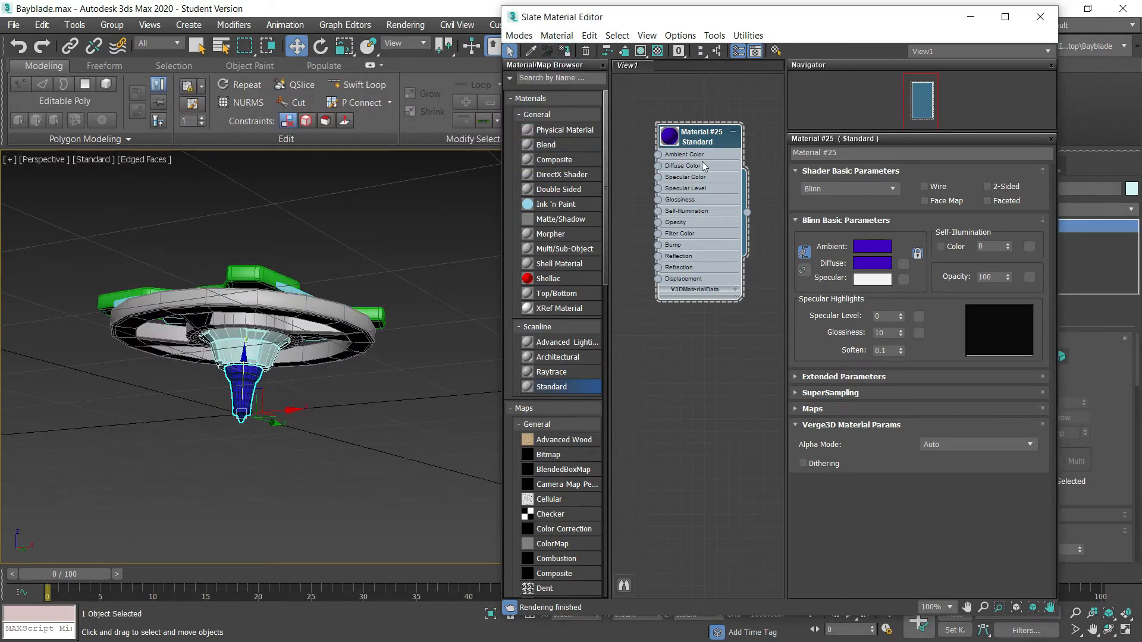
click(735, 133)
click(850, 153)
text(Base)
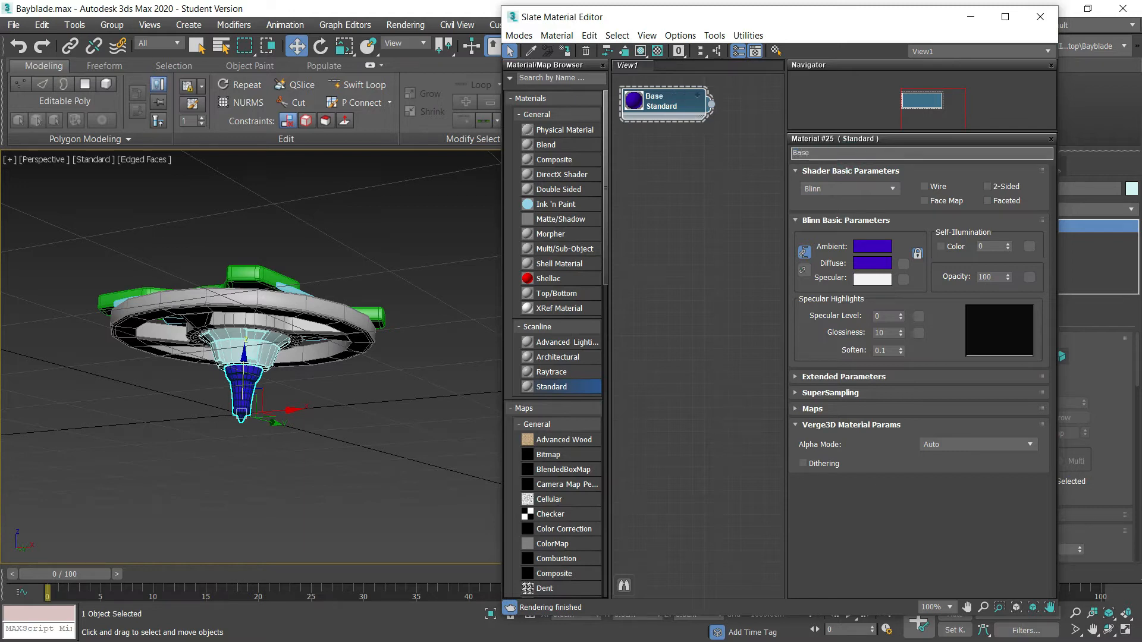
click(824, 153)
text((1)
Create a second Standard material below Base(1) and set its diffuse color to white.
drag(524, 387, 660, 250)
double_click(680, 260)
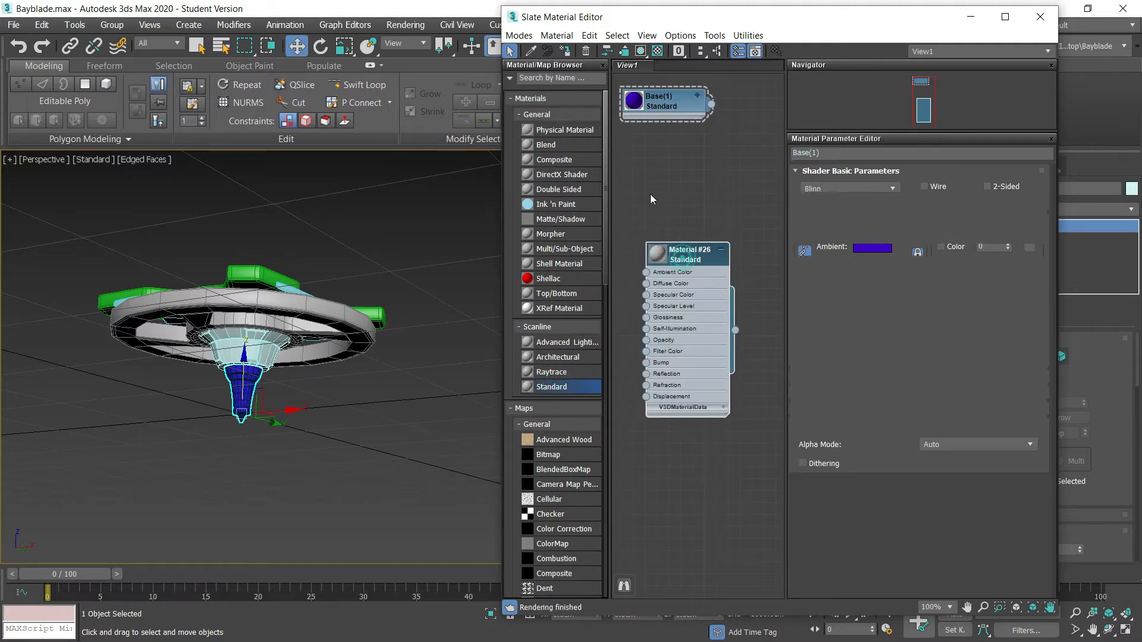
drag(686, 244, 652, 148)
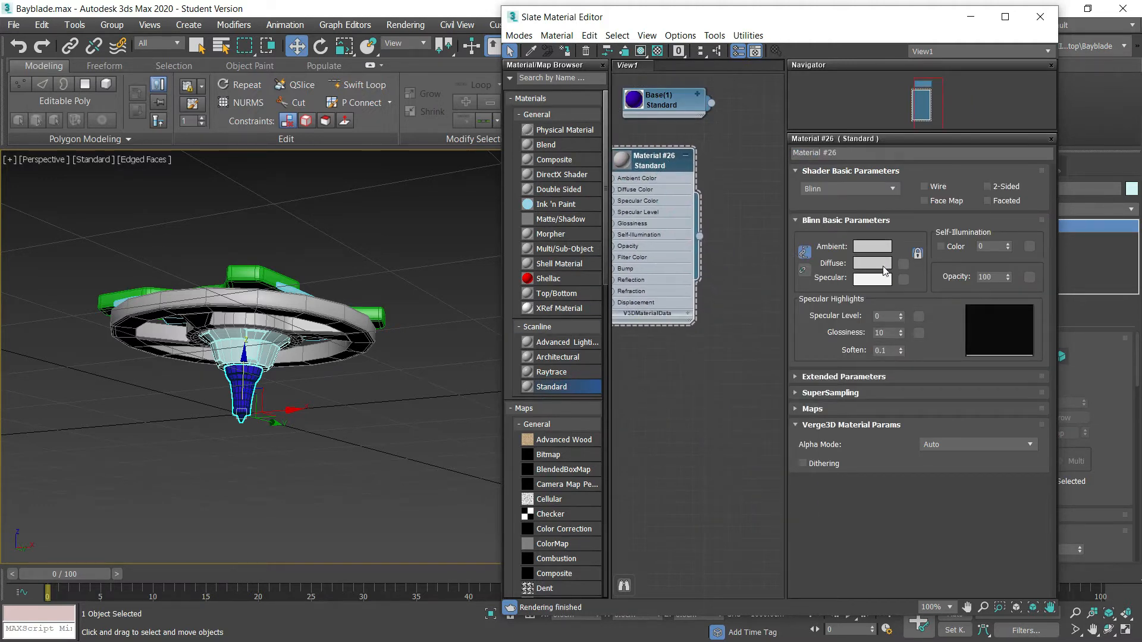
click(872, 263)
drag(489, 159, 537, 159)
click(513, 214)
Rename the white material Base(2), assign it to the upper part of the tip and clear the selection.
drag(654, 159, 666, 137)
click(836, 153)
text(Ba)
key(Return)
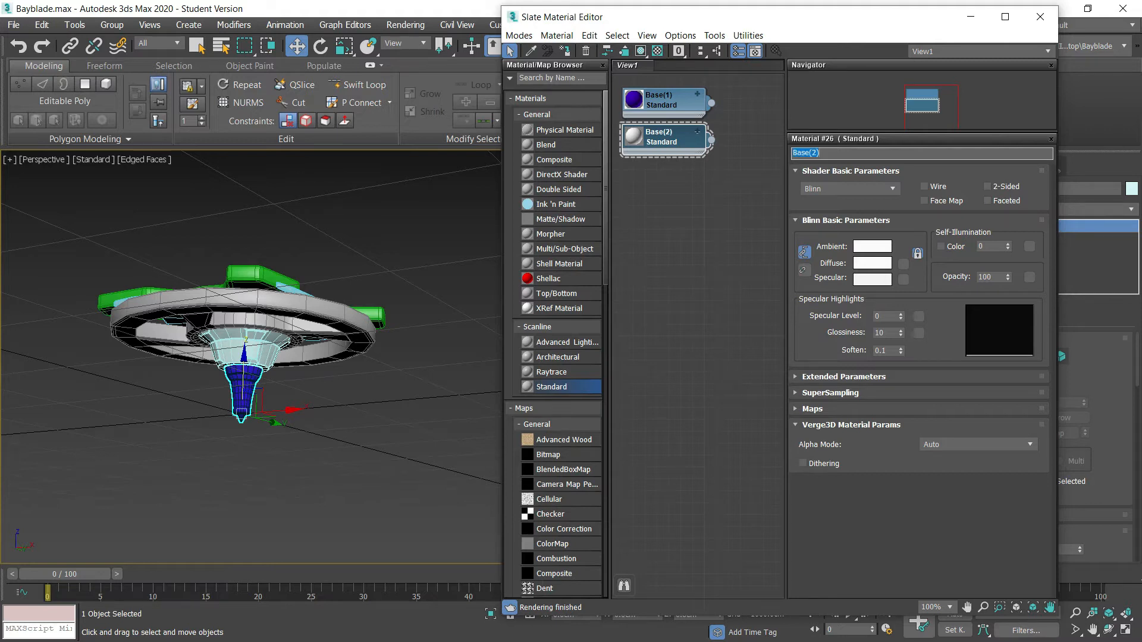
click(237, 355)
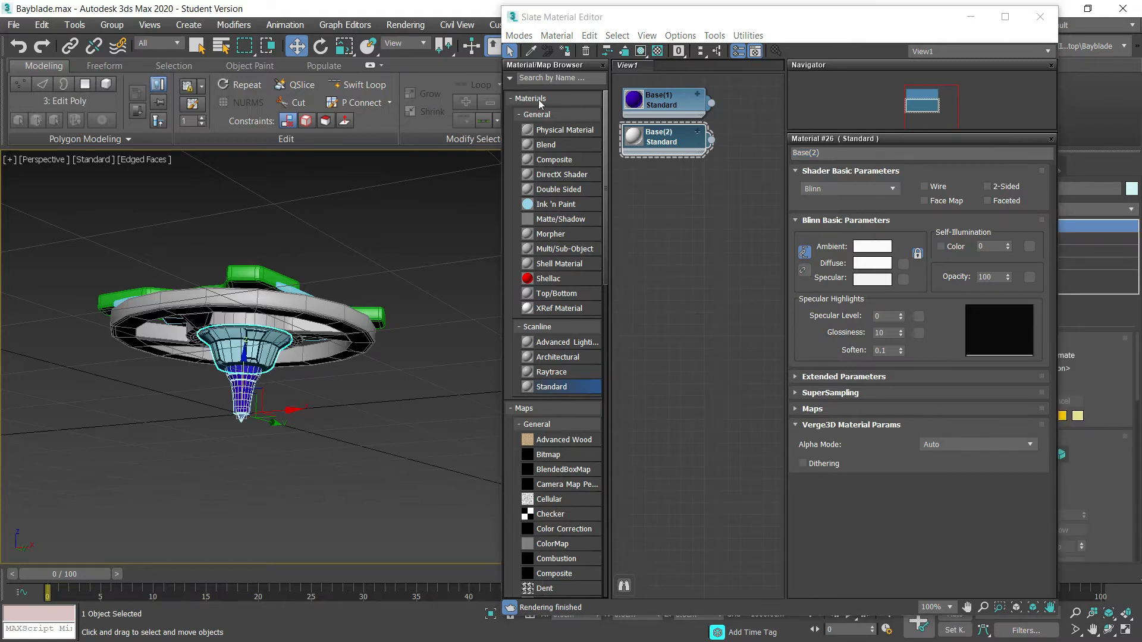
click(376, 408)
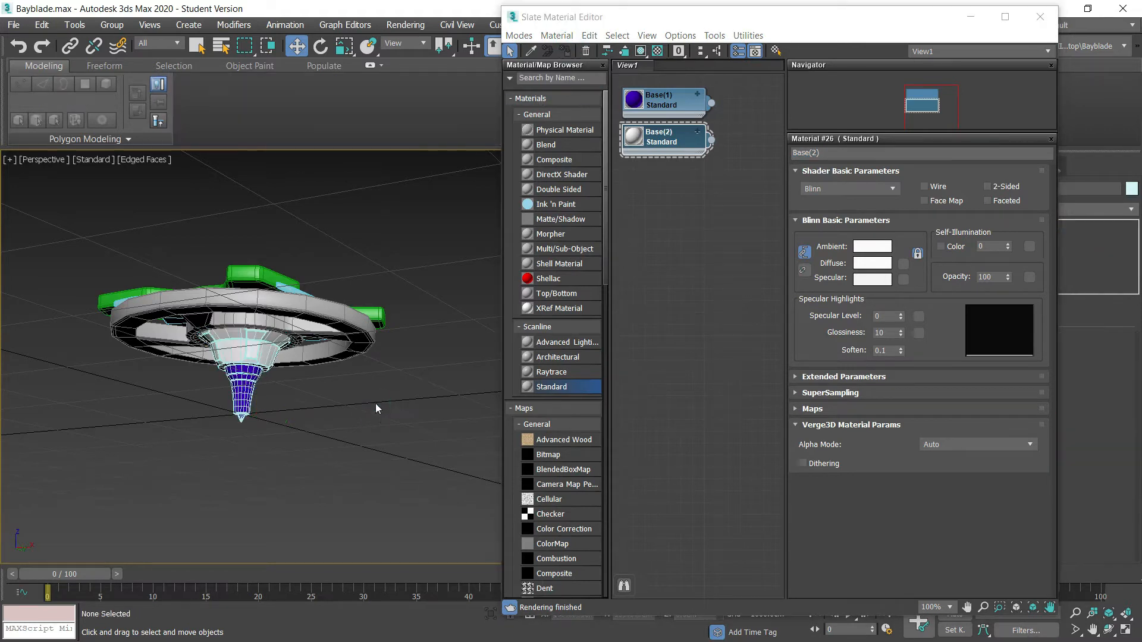
Create a Standard material named Shield(LOC) and assign it to the large outer ring.
scroll(343, 386, up, 5)
click(343, 386)
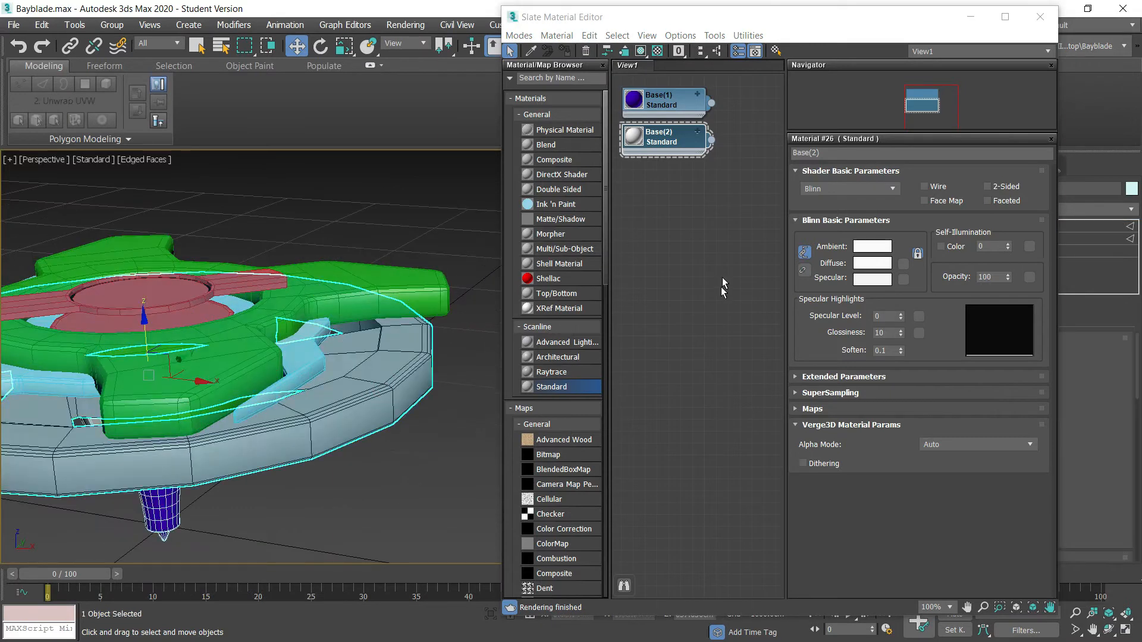
drag(553, 387, 654, 189)
click(850, 157)
text(Shield(LOC)
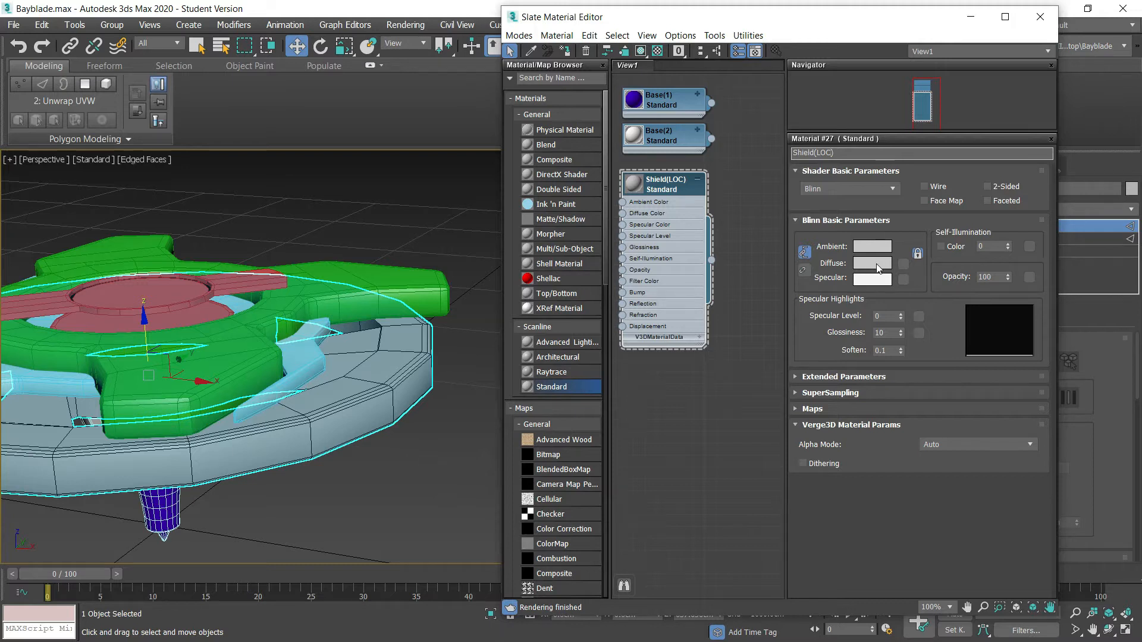
click(569, 52)
Select the light-blue lower disc and create a Standard material named Disc(small) below Shield(LOC).
middle_drag(236, 330, 318, 315)
click(132, 366)
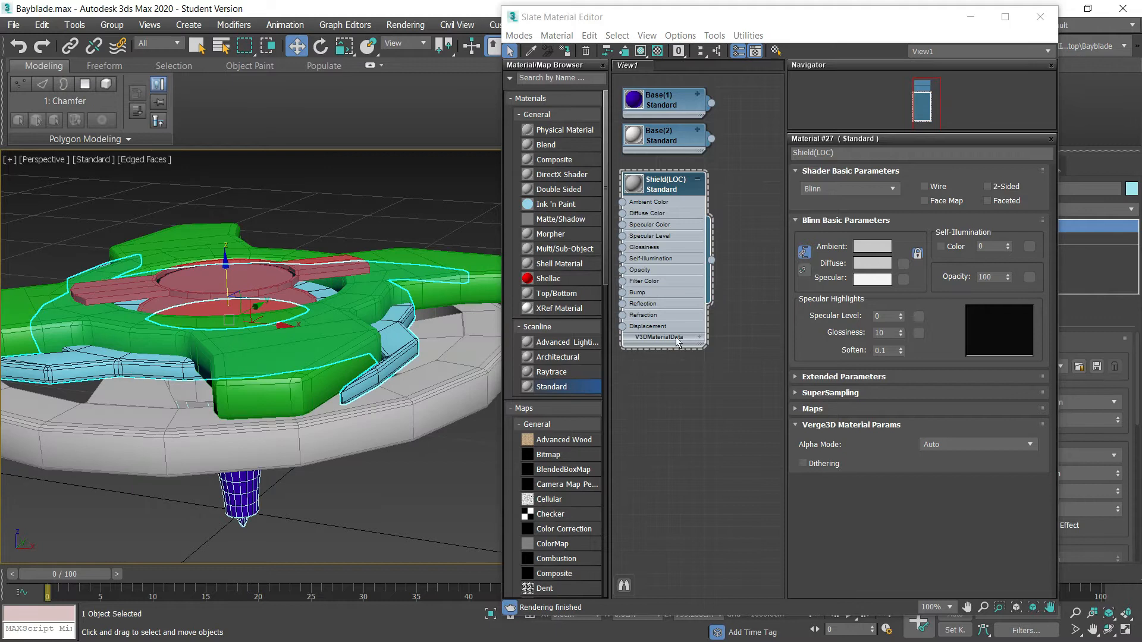
click(698, 180)
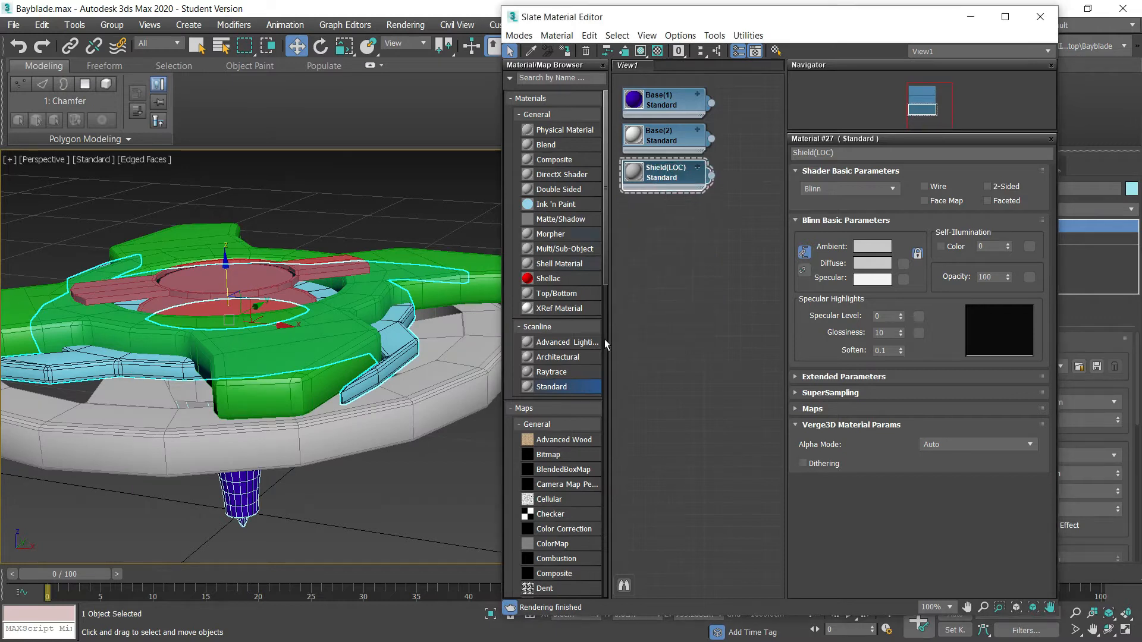
double_click(560, 389)
click(720, 249)
drag(678, 251, 655, 217)
click(655, 205)
double_click(702, 220)
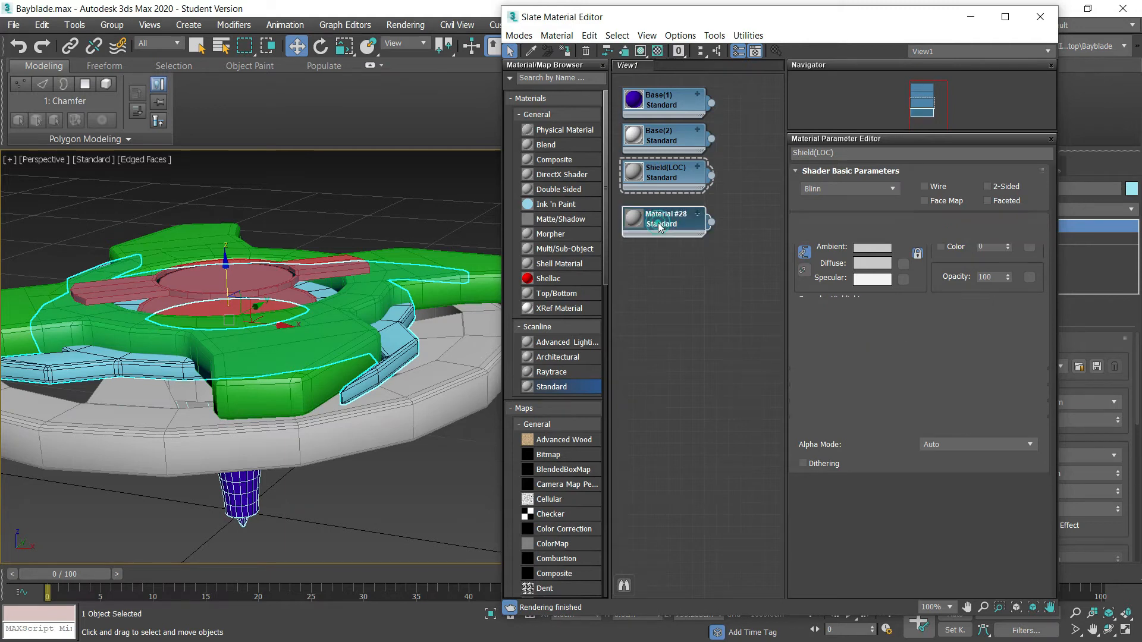
text(Di)
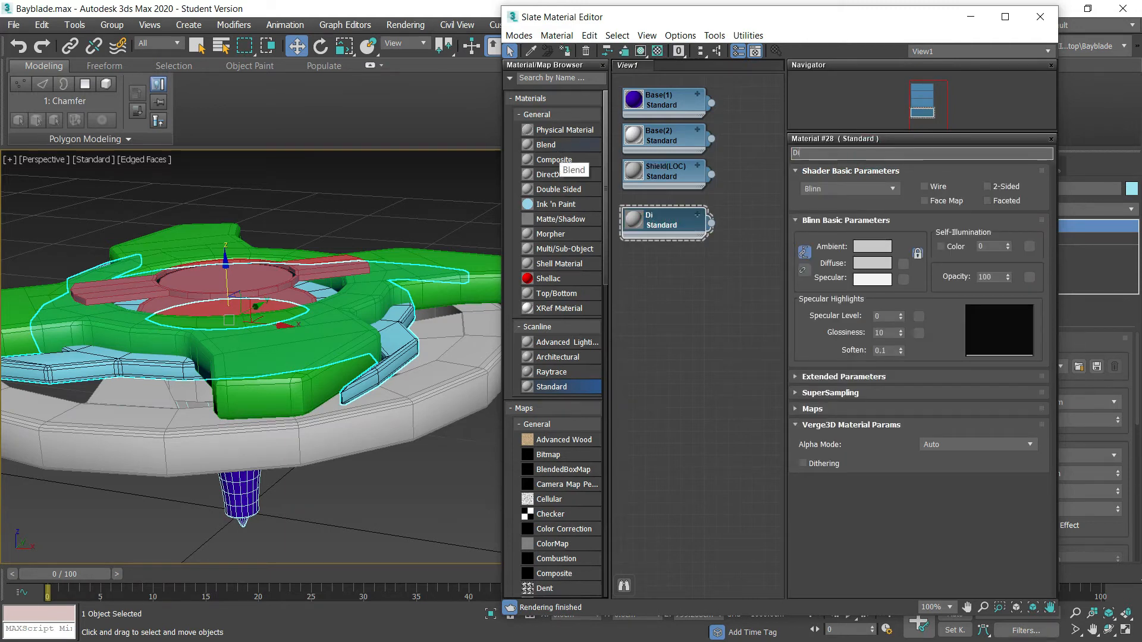
text(sc())
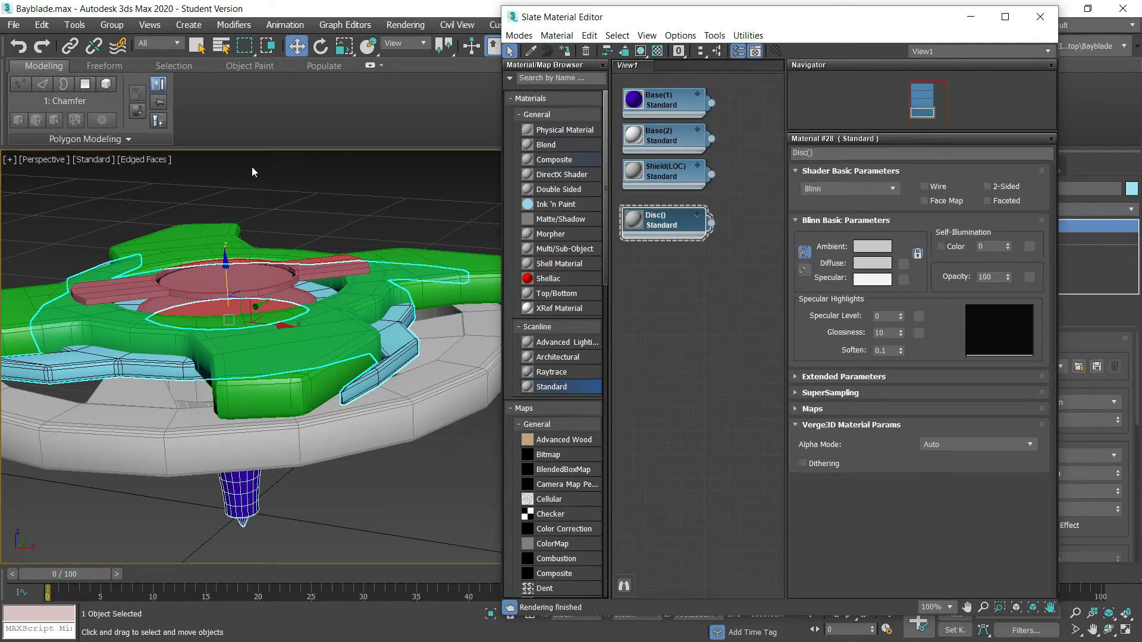
click(848, 157)
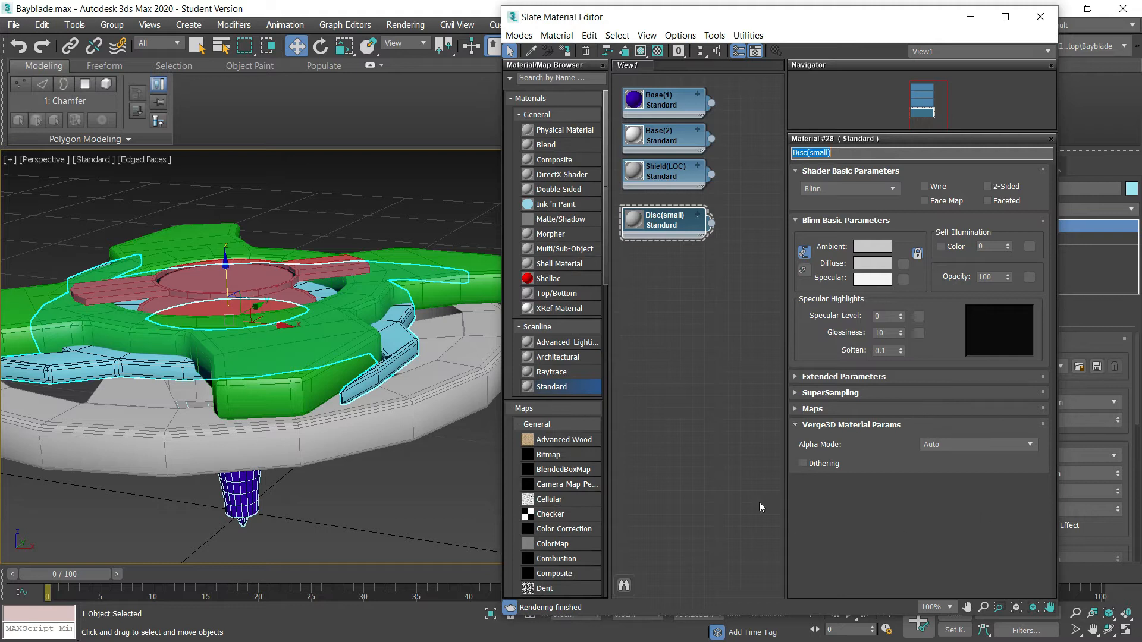
Set the Disc(small) material's diffuse color to fully saturated red and assign it to the lower disc.
click(872, 262)
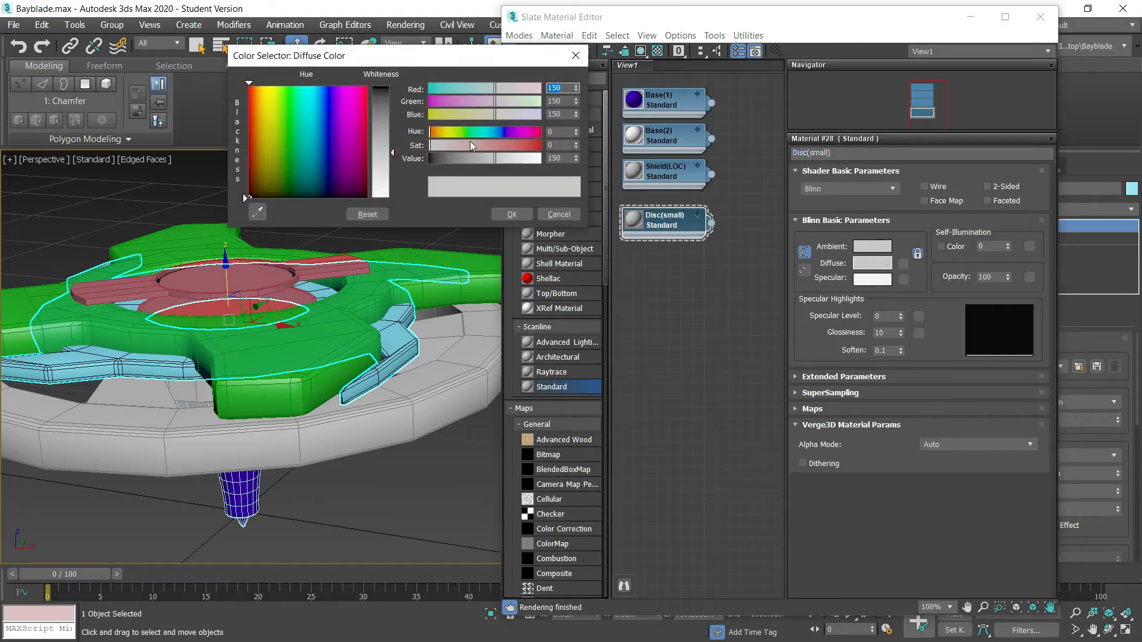
drag(516, 147, 542, 146)
click(575, 55)
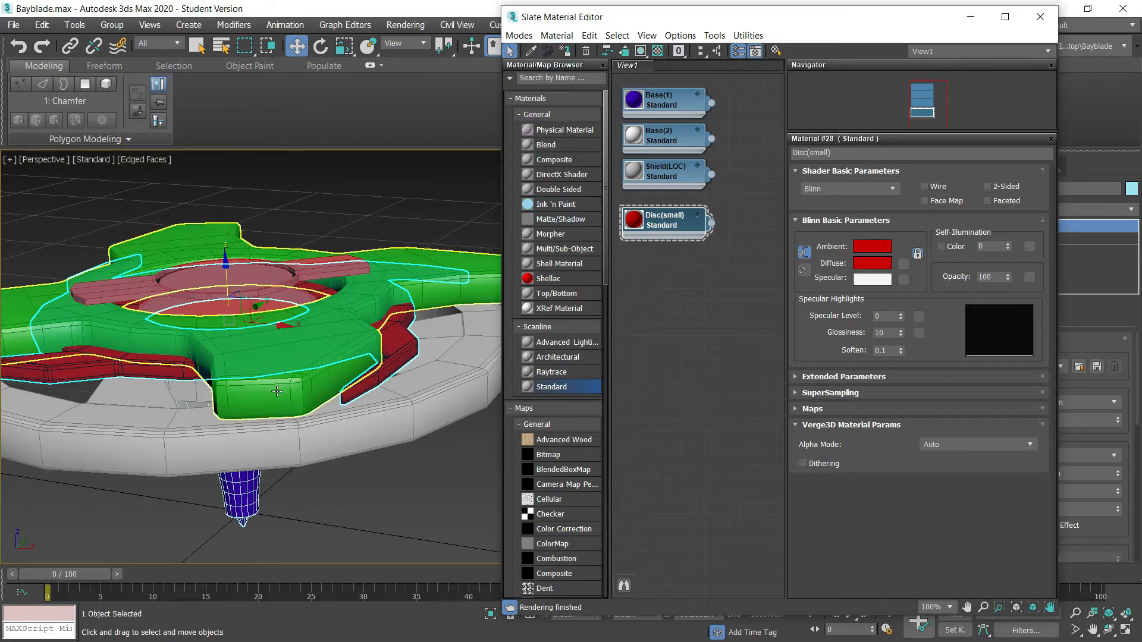
Add another Standard material for the large green disc and rename the red material Disc_Big.
click(439, 396)
drag(559, 387, 680, 267)
click(708, 262)
double_click(859, 153)
text(Disc_Big)
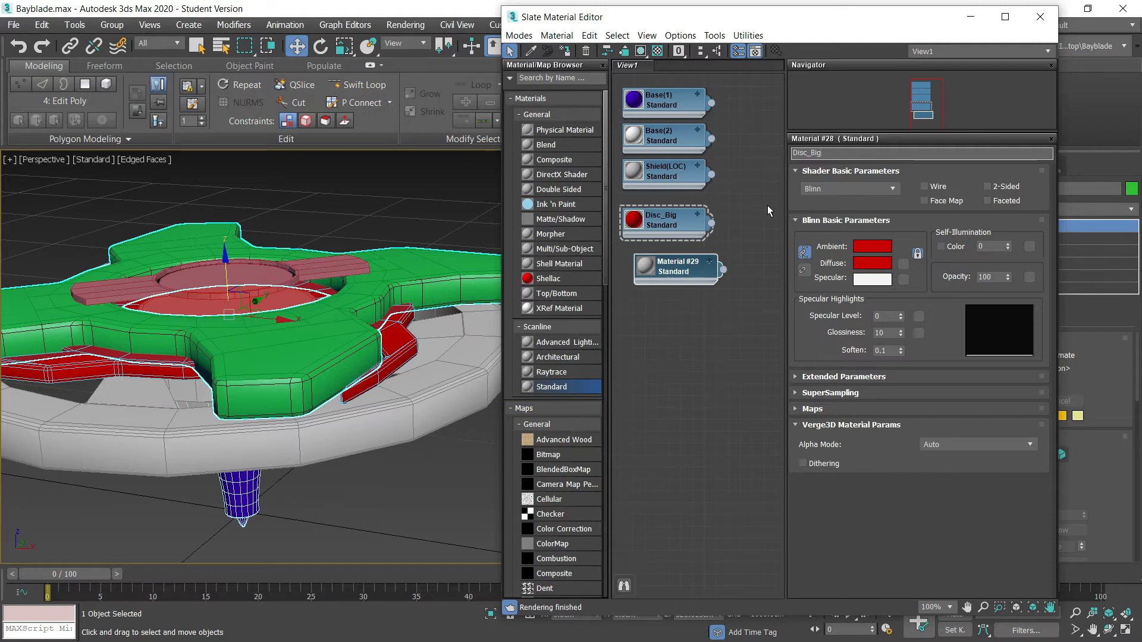
Rename the red material Disc_small and name the new gray material disc big.
drag(680, 271, 669, 270)
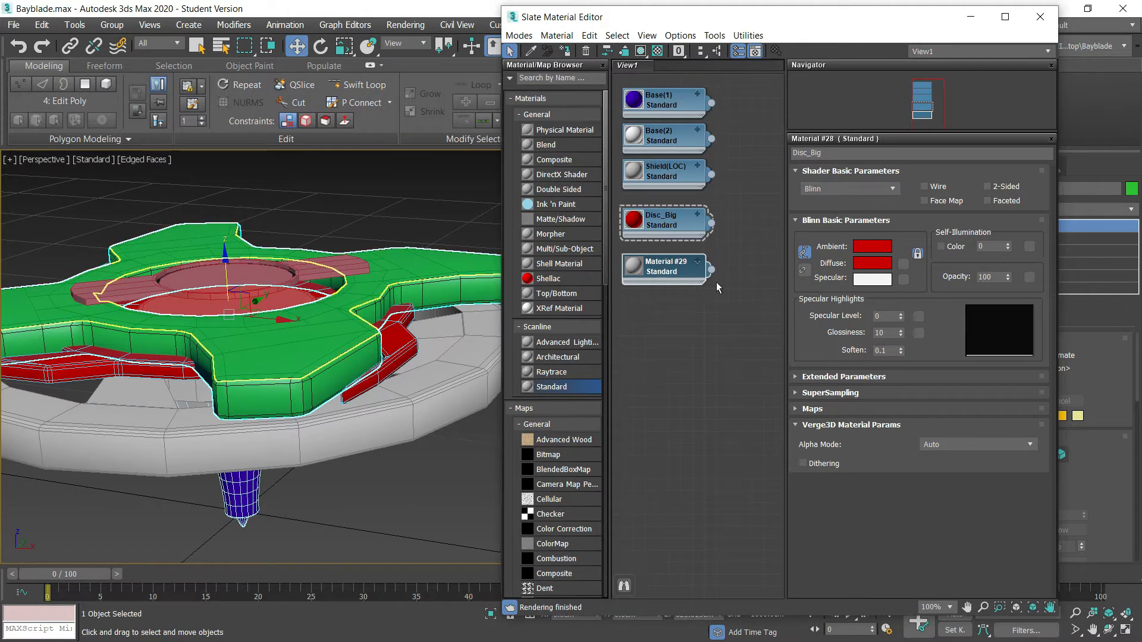
click(277, 409)
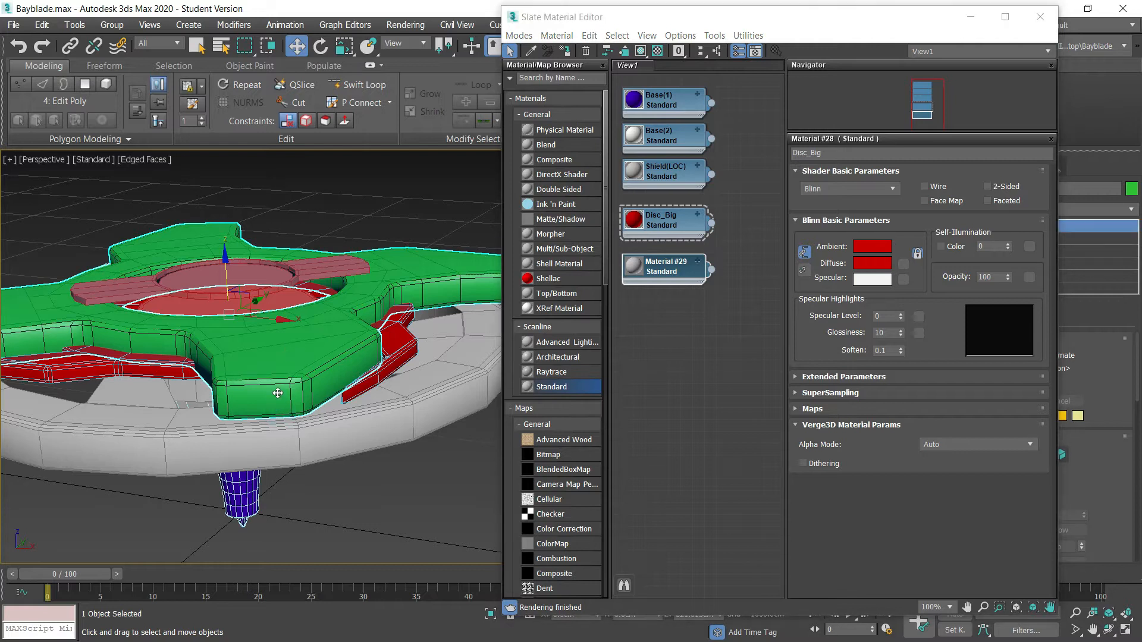
click(662, 227)
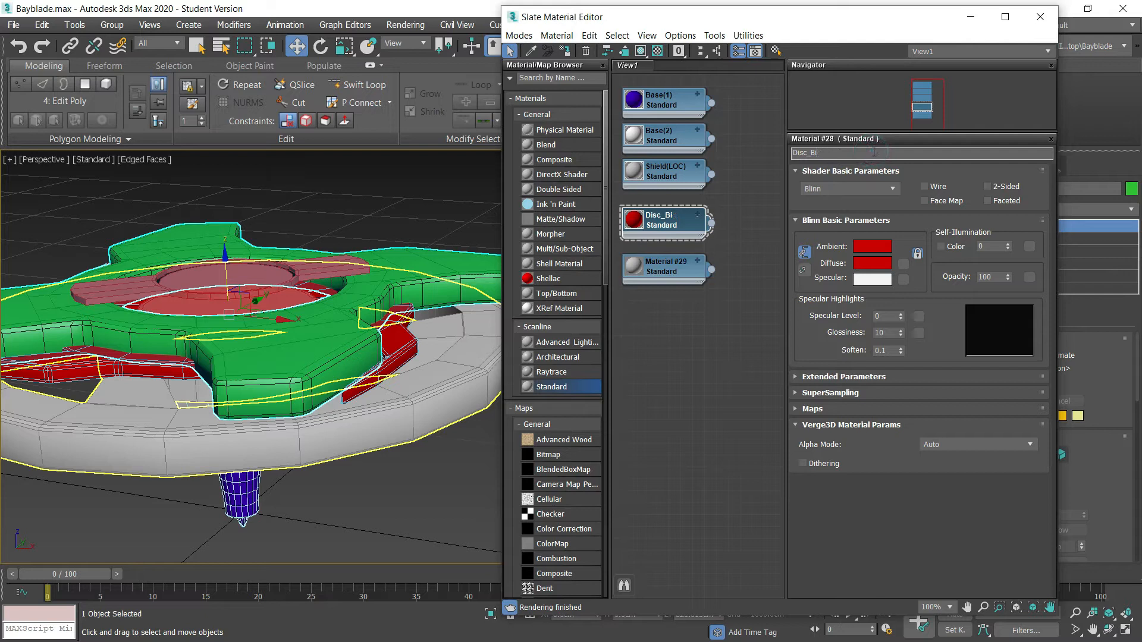
double_click(663, 270)
click(872, 152)
text(dis)
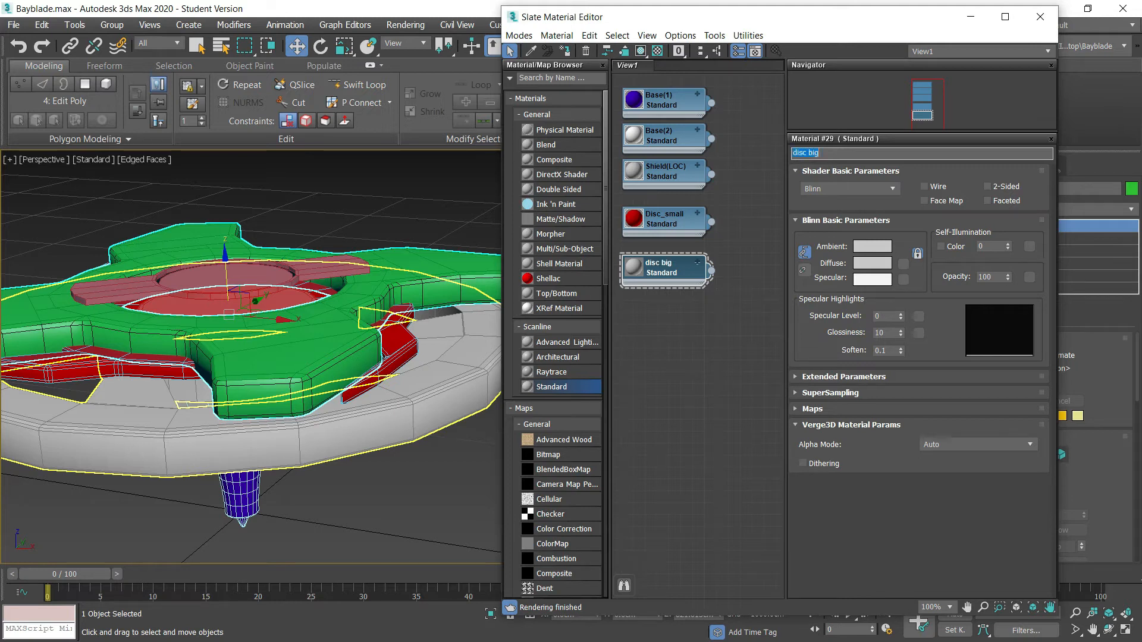
Set disc big's diffuse color to light green with hue 88, saturation 100 and value 247, and assign it to the green disc's sides.
click(857, 266)
click(289, 94)
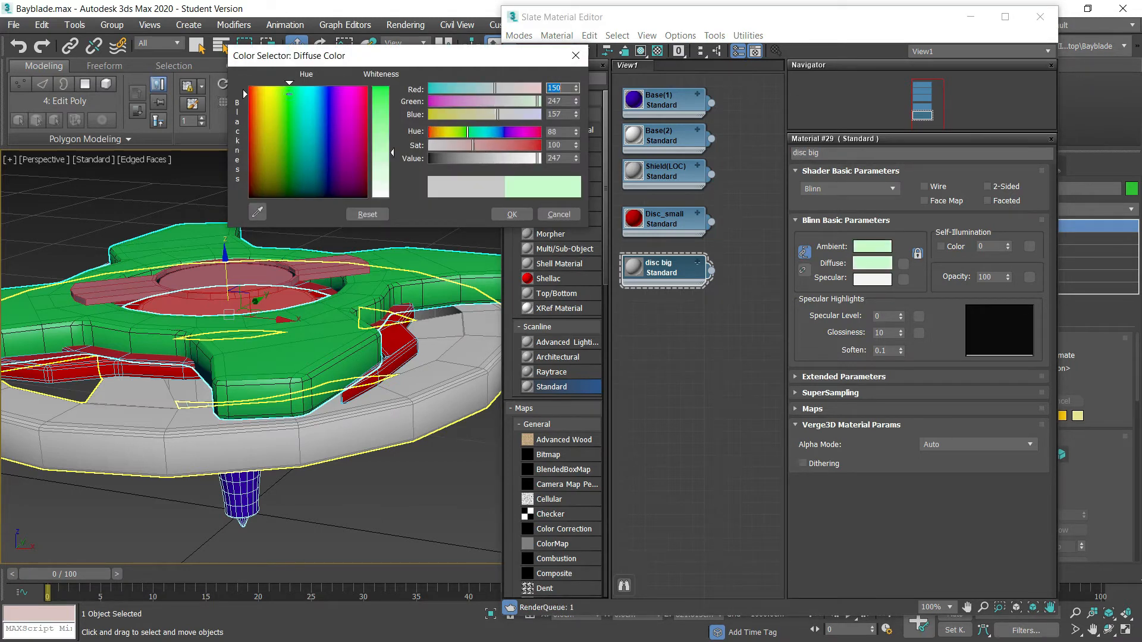
click(511, 215)
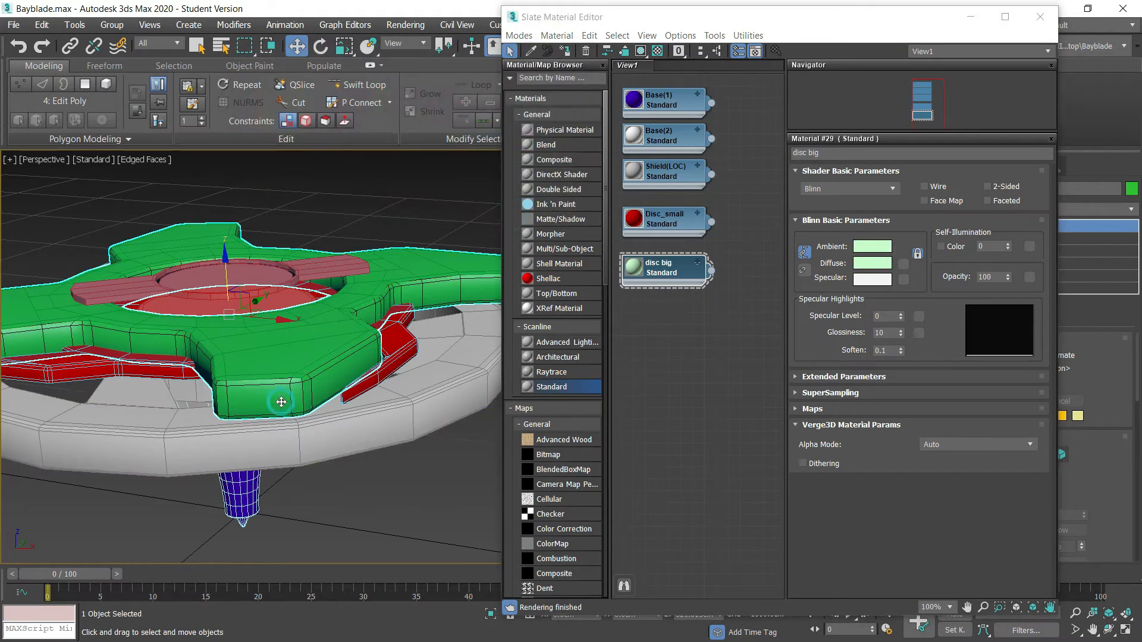
click(280, 403)
click(339, 390)
click(564, 50)
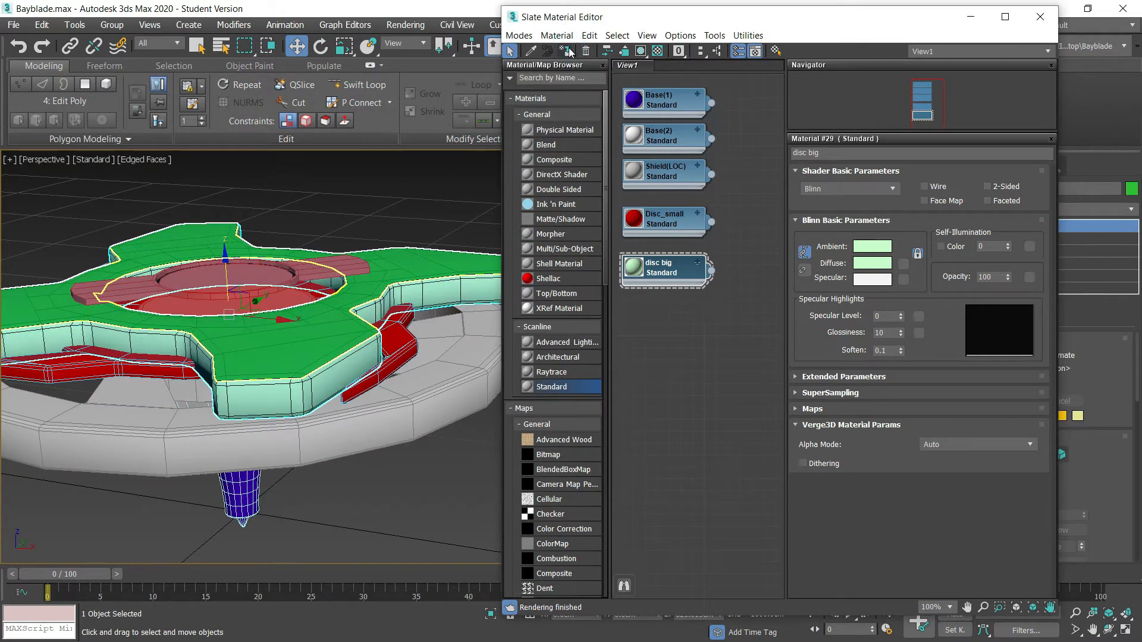
click(705, 399)
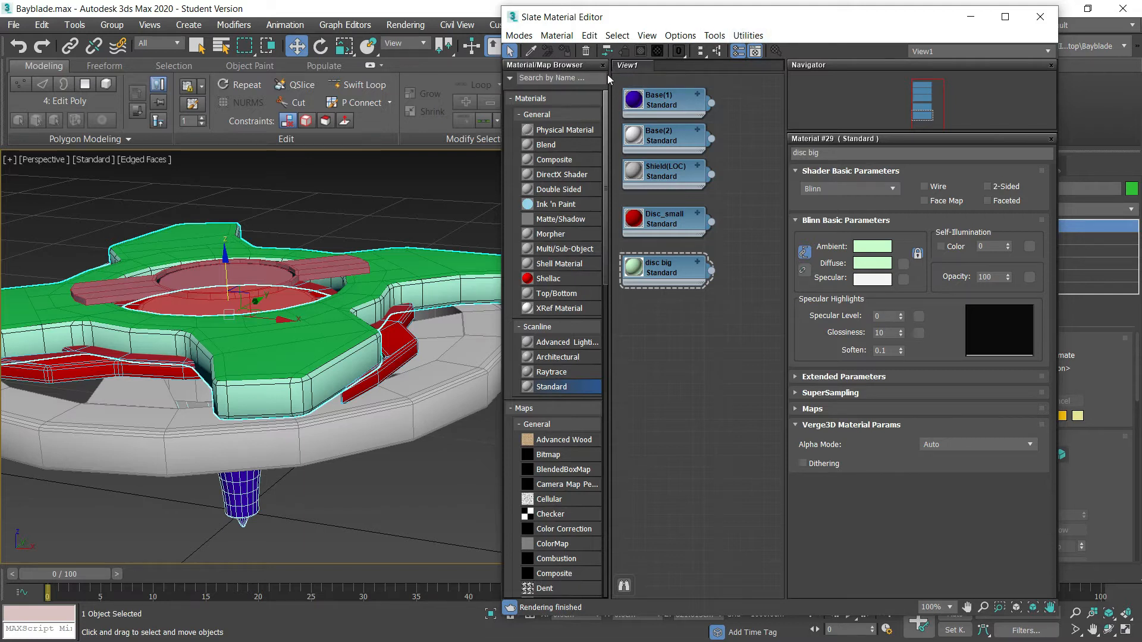
Create a Standard material below disc big and name it sticker.
double_click(554, 387)
drag(701, 252, 690, 312)
click(709, 309)
drag(872, 147, 764, 236)
double_click(686, 309)
click(841, 153)
text(sticker)
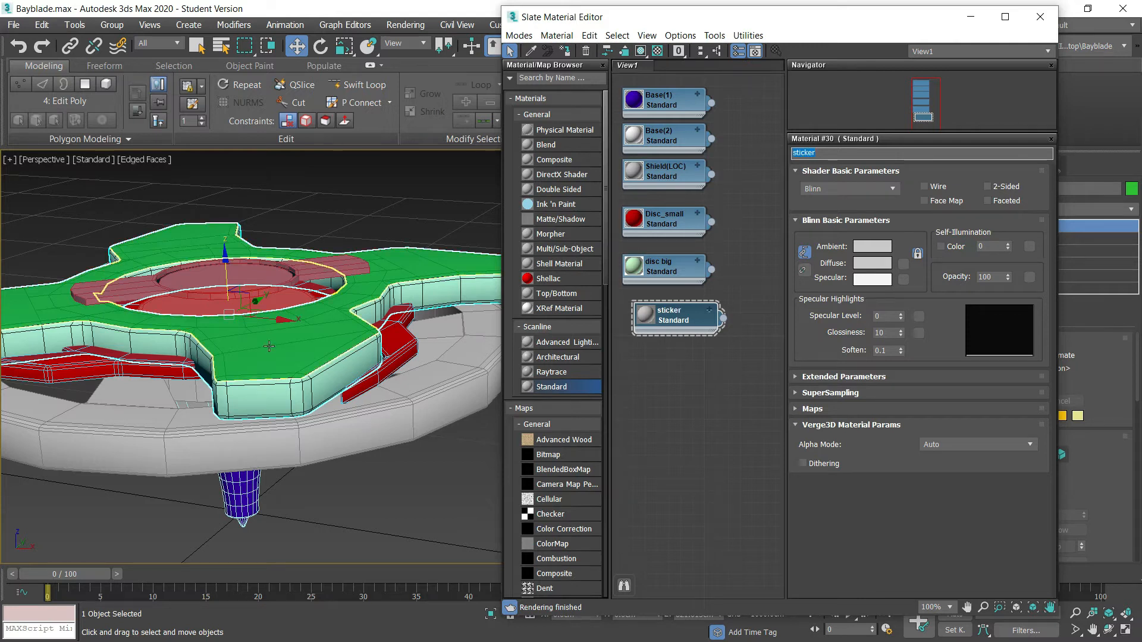
Set the sticker material's diffuse color to a saturated magenta.
click(872, 262)
drag(365, 95, 348, 95)
click(538, 145)
click(512, 213)
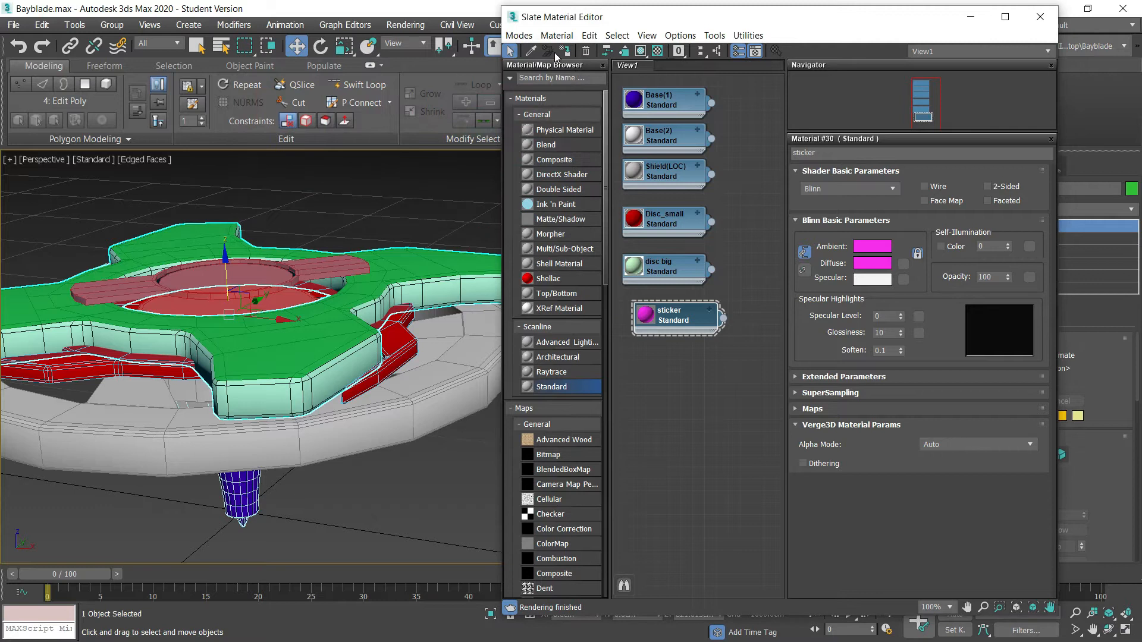
Reassign disc big to the large disc's sides and assign the magenta sticker material to its top face.
click(660, 266)
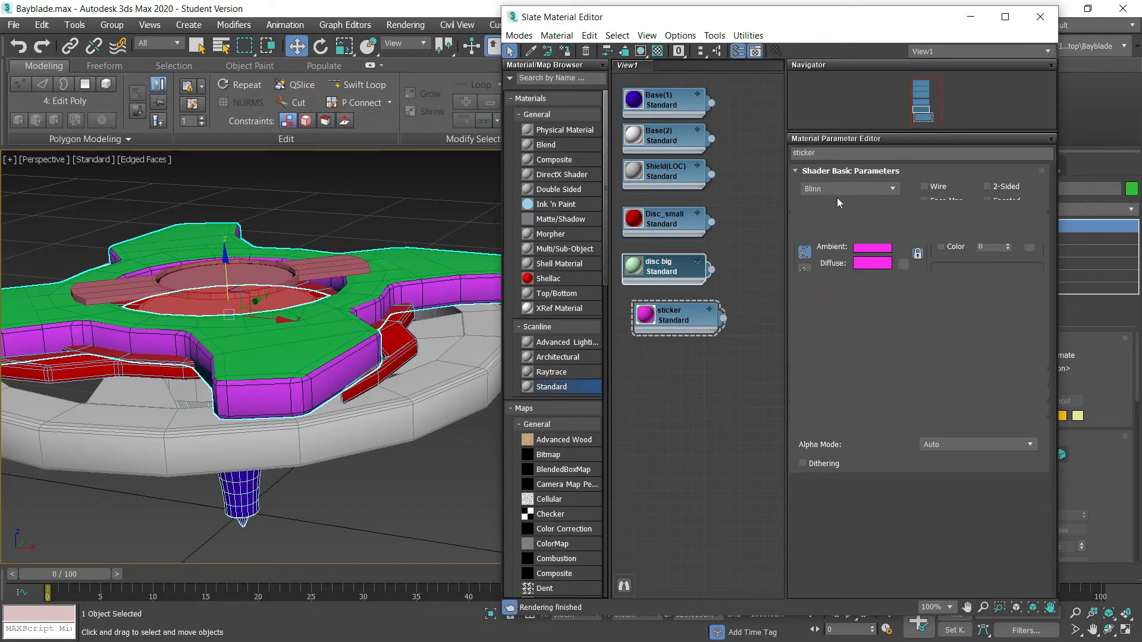
click(565, 50)
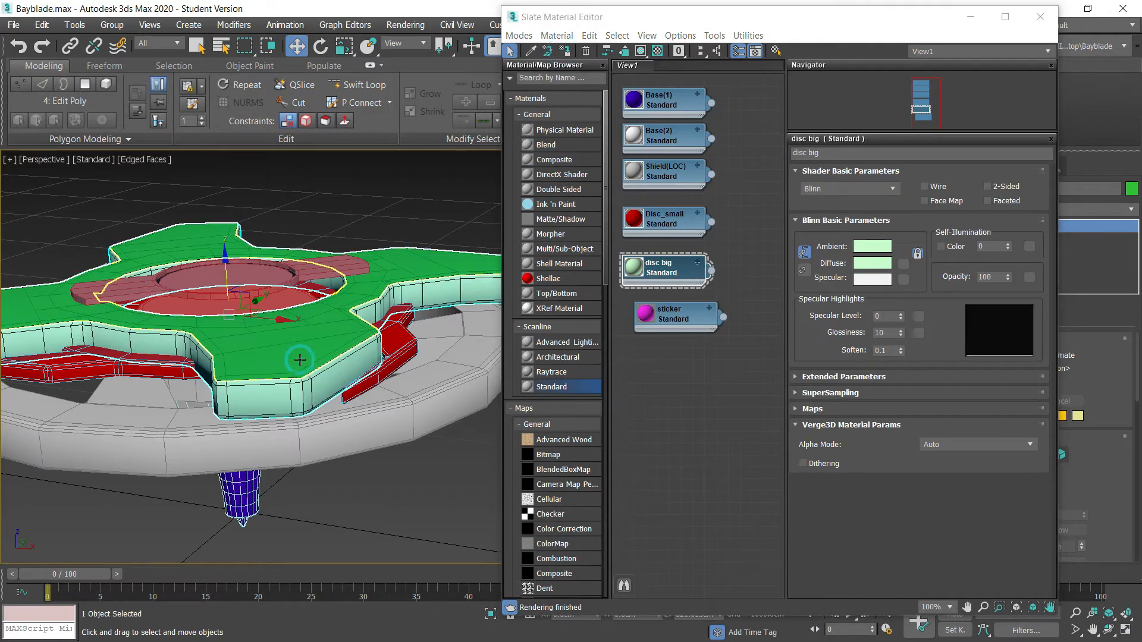
click(281, 360)
click(649, 308)
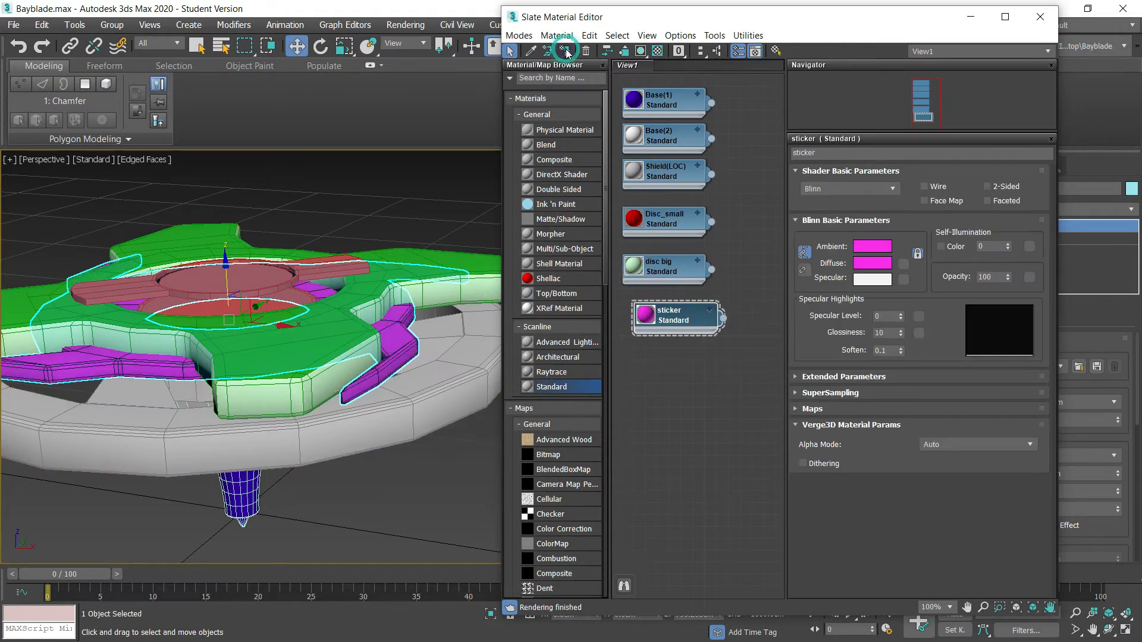
click(289, 361)
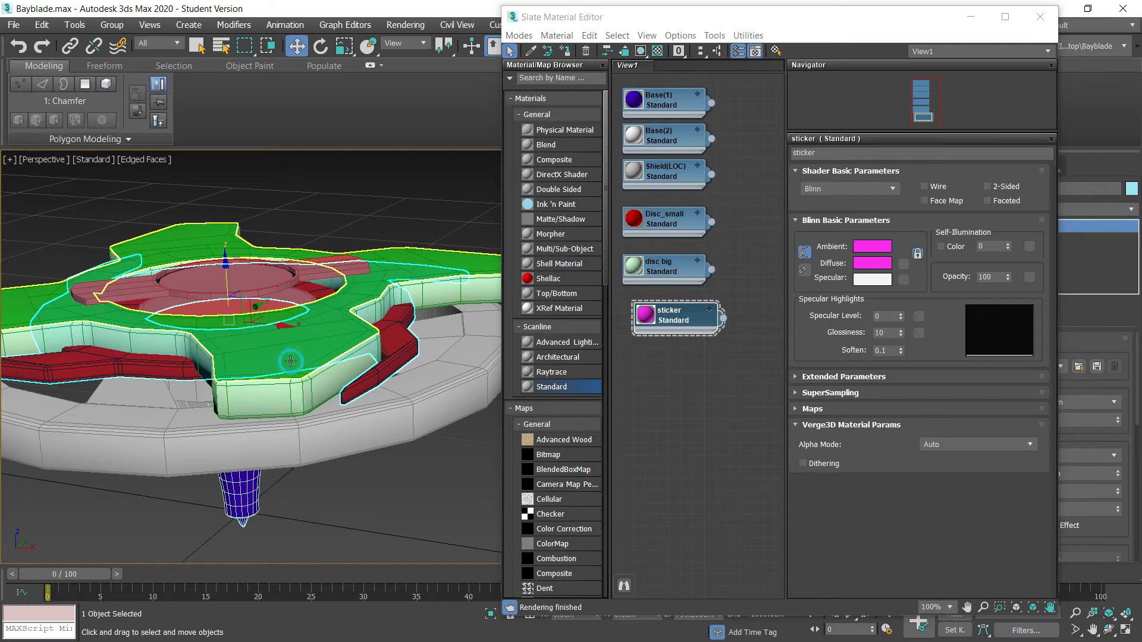
click(566, 50)
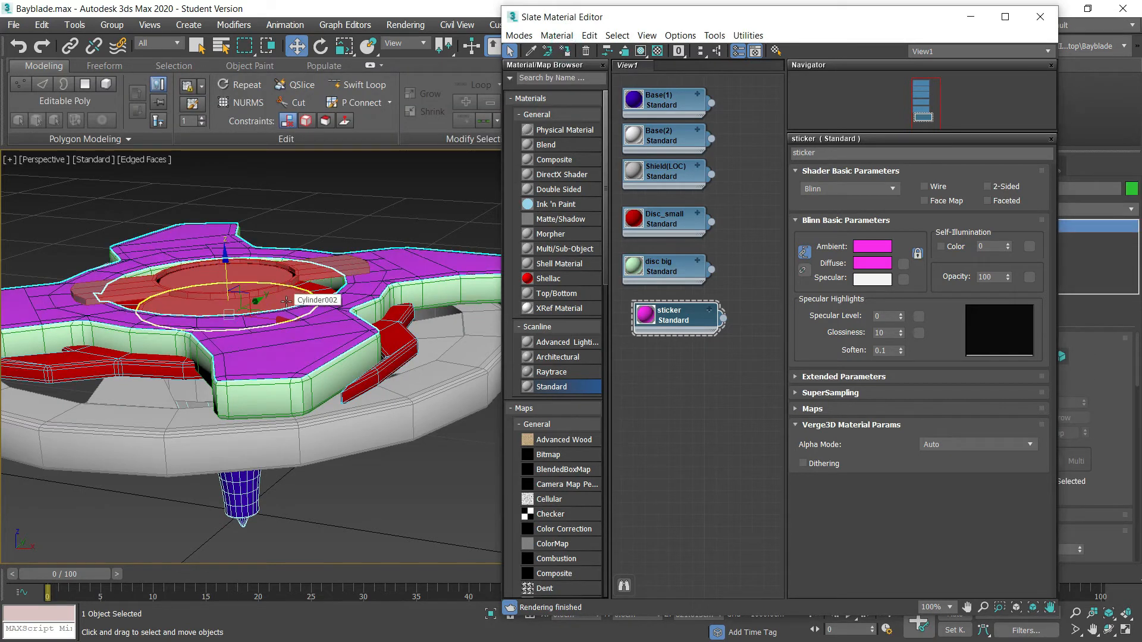
Rename the magenta sticker material sticker_big.
alt+middle_drag(291, 354, 294, 400)
middle_drag(327, 304, 355, 355)
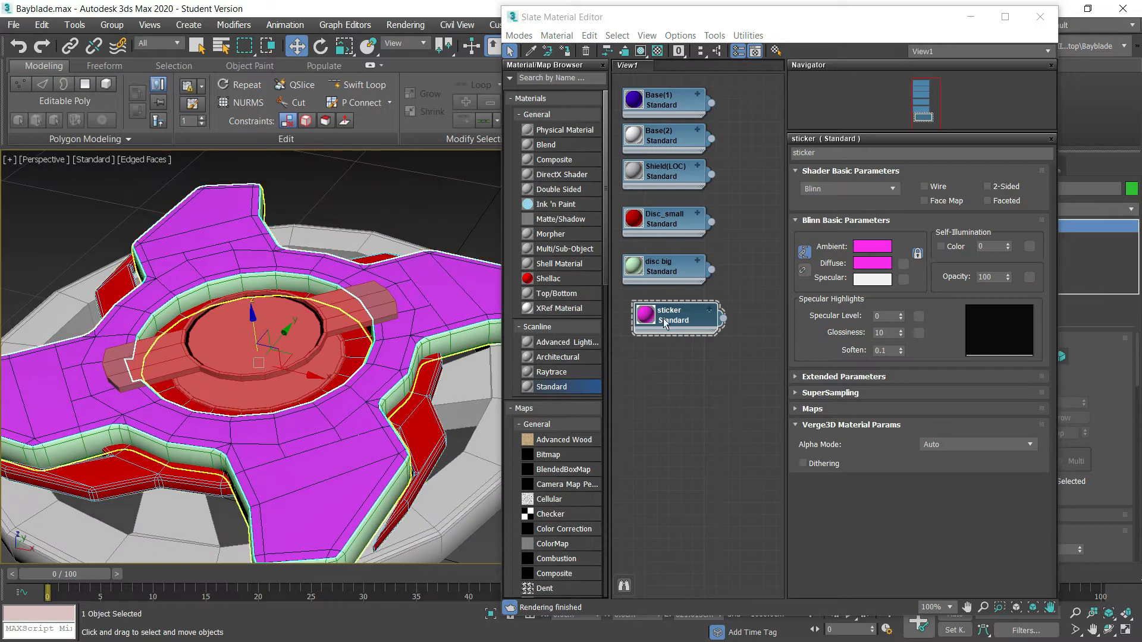
click(828, 153)
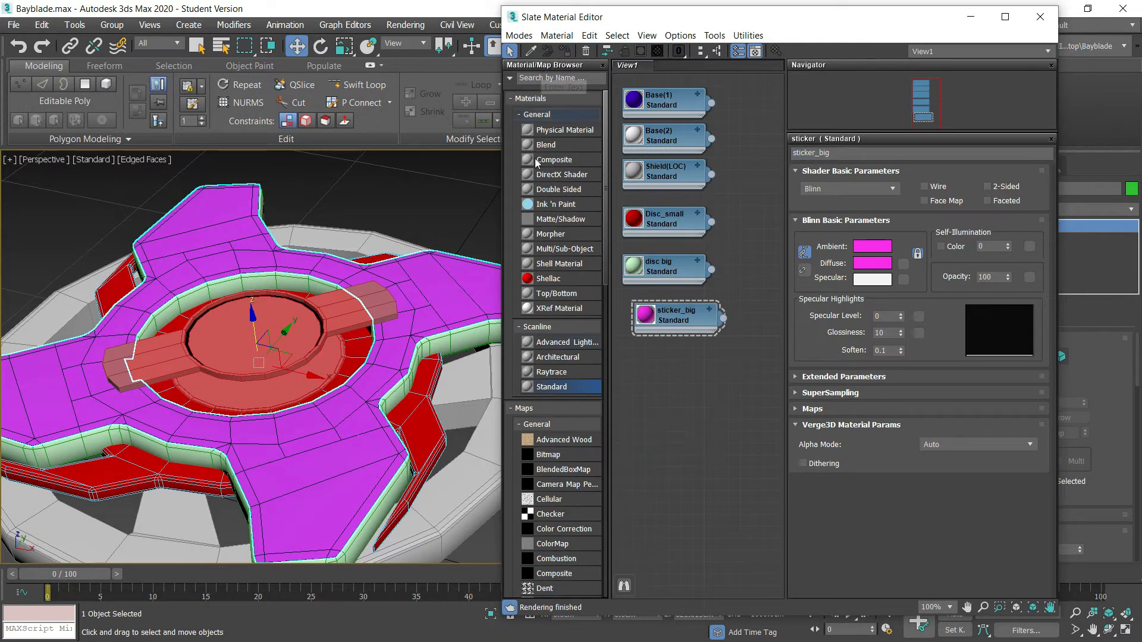
Create a Standard material below sticker_big and name it sticker small.
drag(560, 387, 684, 369)
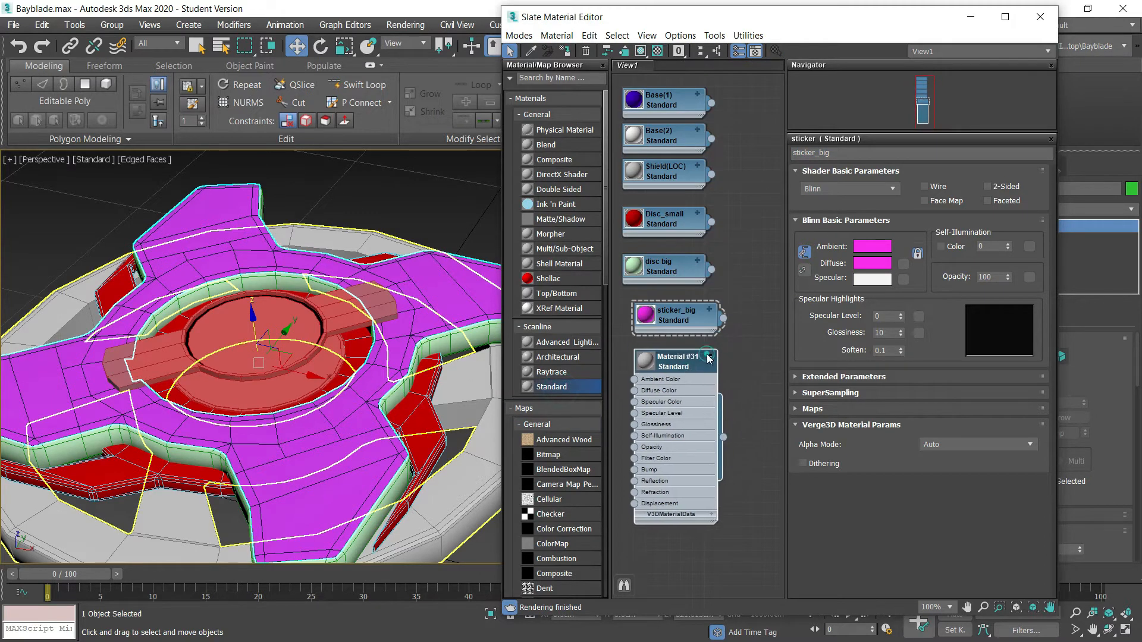
double_click(707, 358)
click(844, 155)
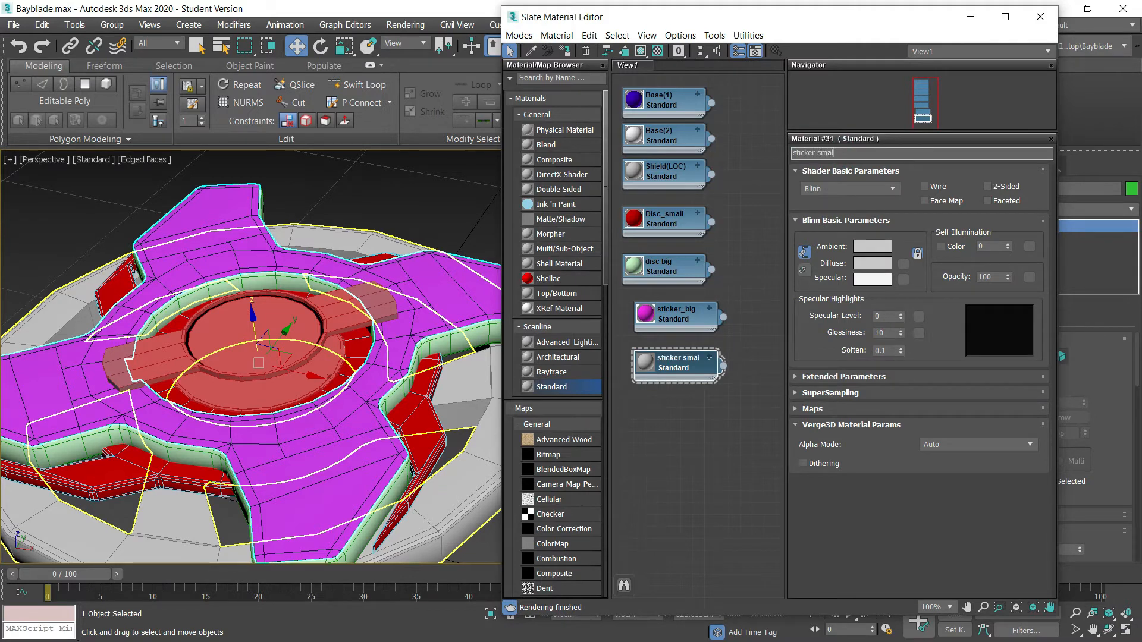
Assign the sticker small material to the inner circular disc beneath the central bar.
middle_drag(418, 315, 394, 436)
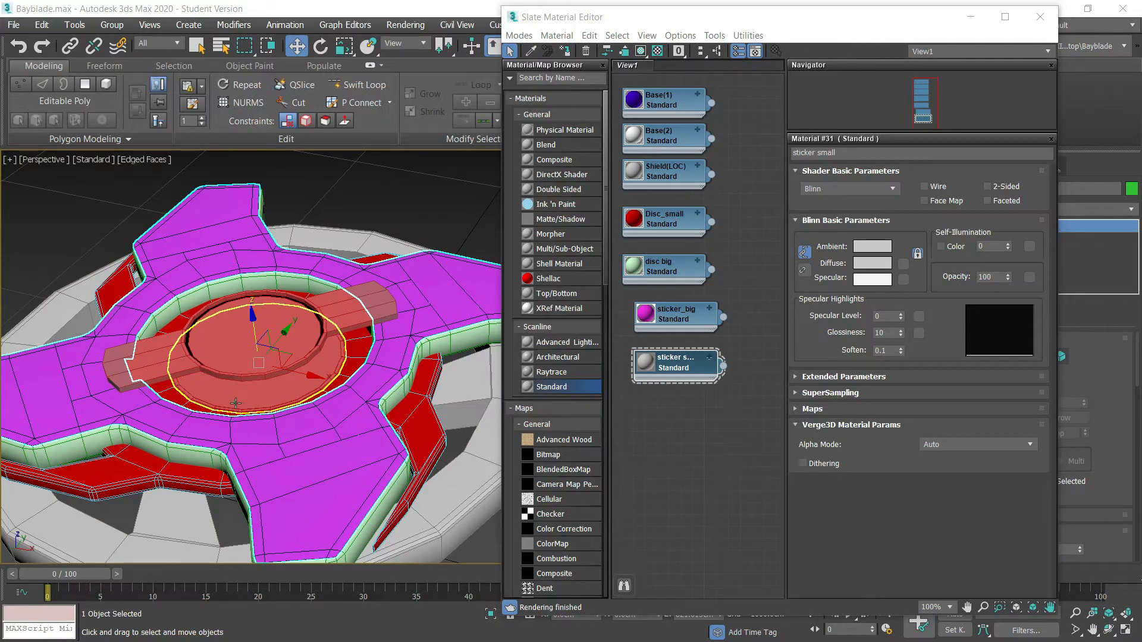
click(272, 376)
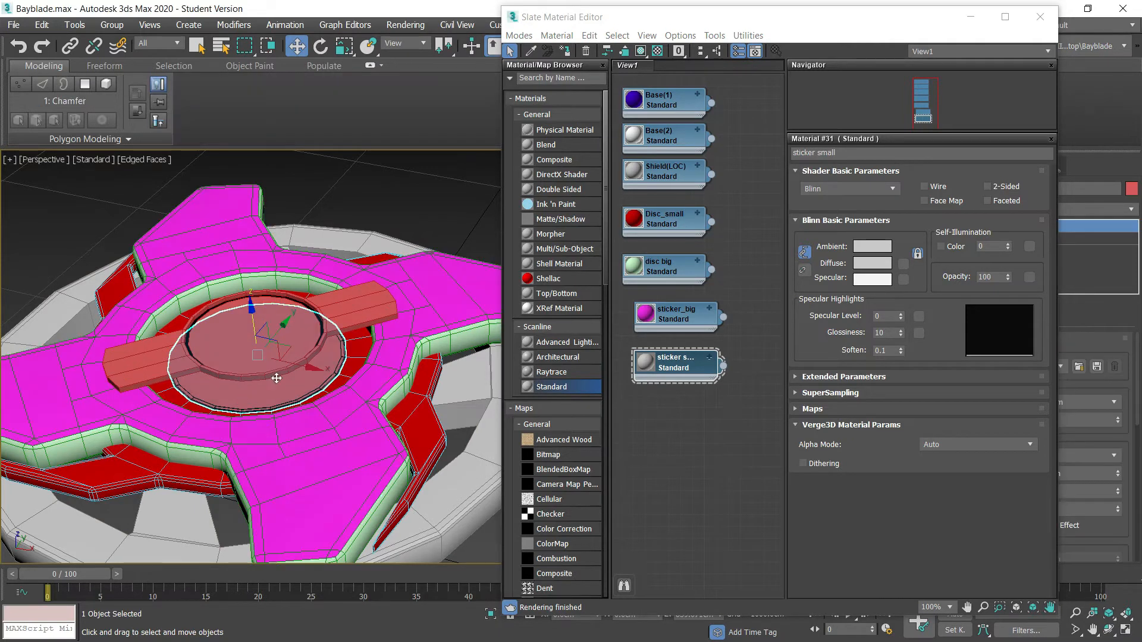
click(172, 372)
click(568, 56)
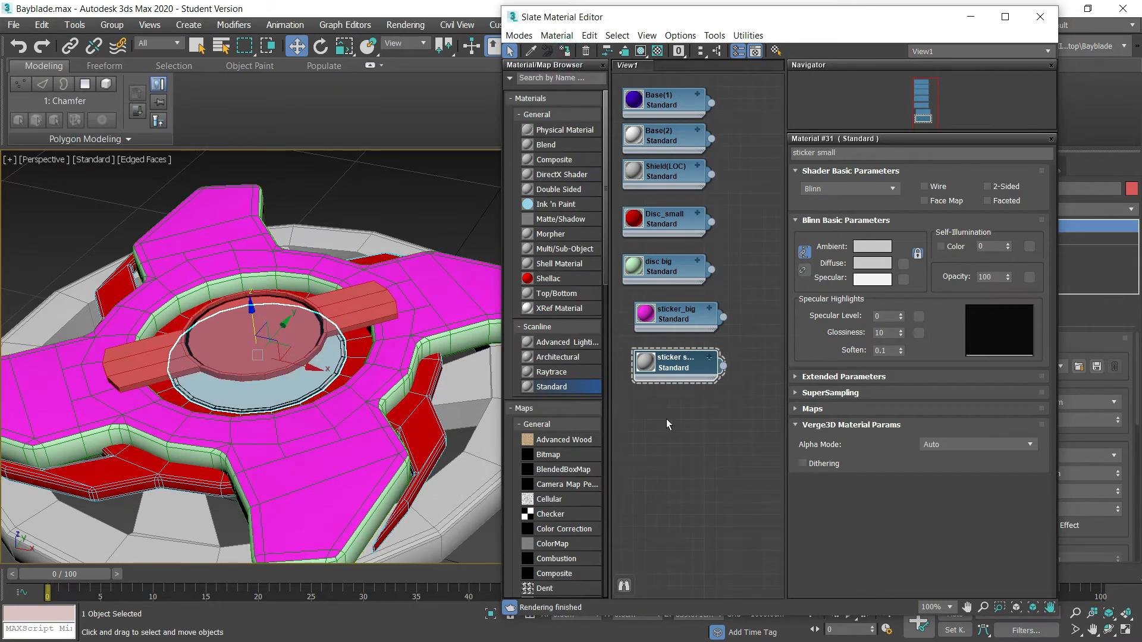
Create a Standard material below sticker small and name it logo.
drag(561, 388, 667, 418)
double_click(666, 411)
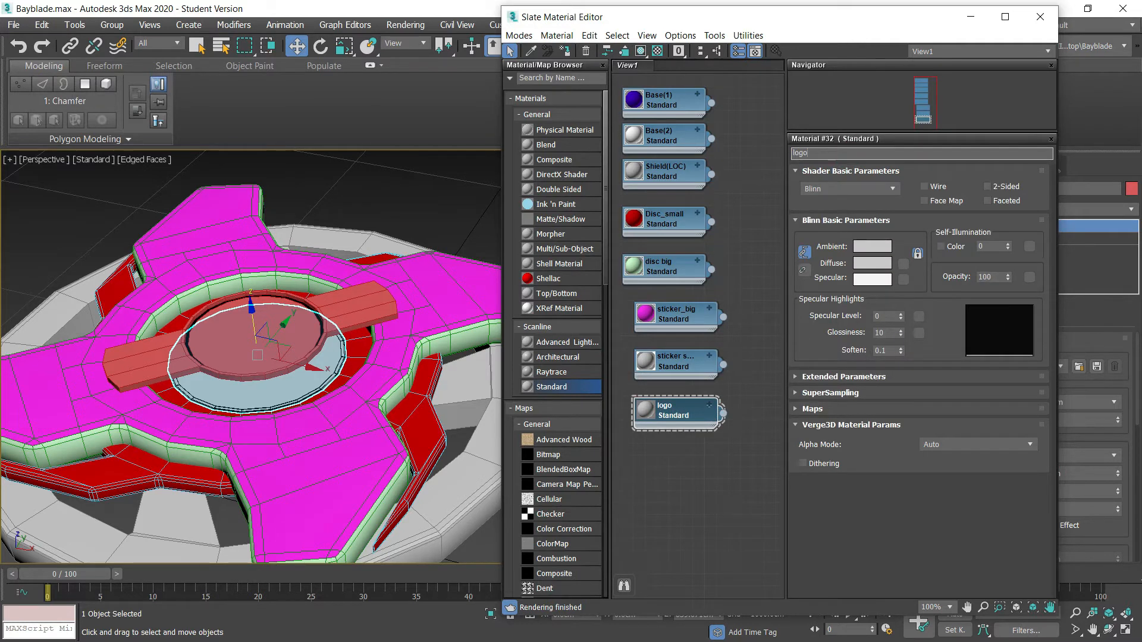
click(677, 418)
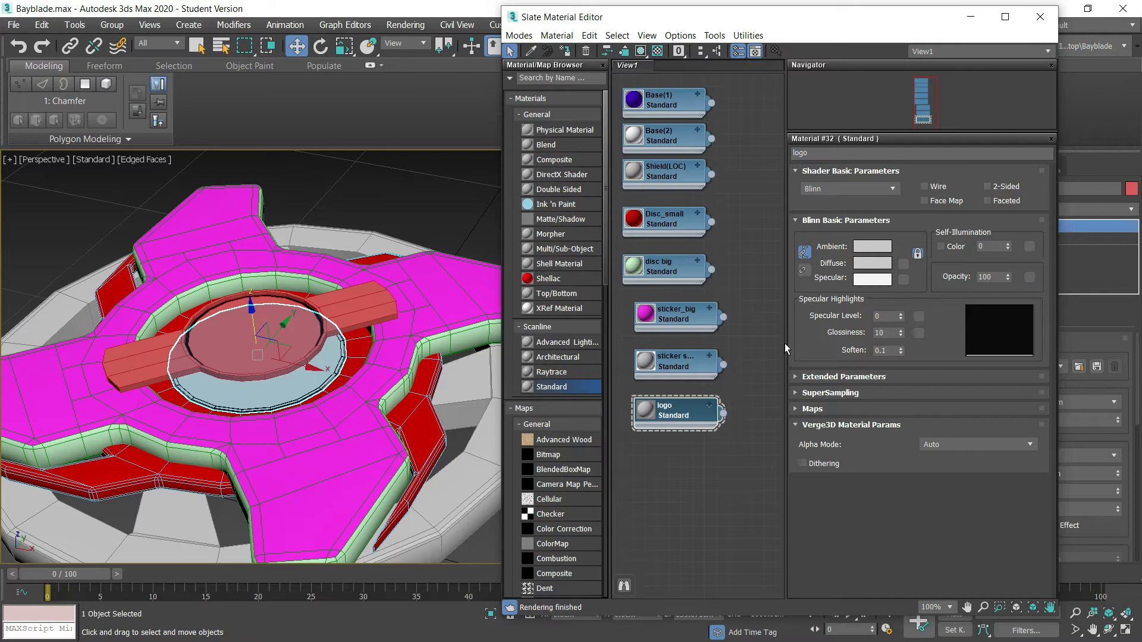
Set the logo material's diffuse color to bright yellow and assign it to the round face in the middle of the bar.
click(859, 267)
drag(262, 120, 269, 97)
drag(528, 147, 540, 144)
click(575, 55)
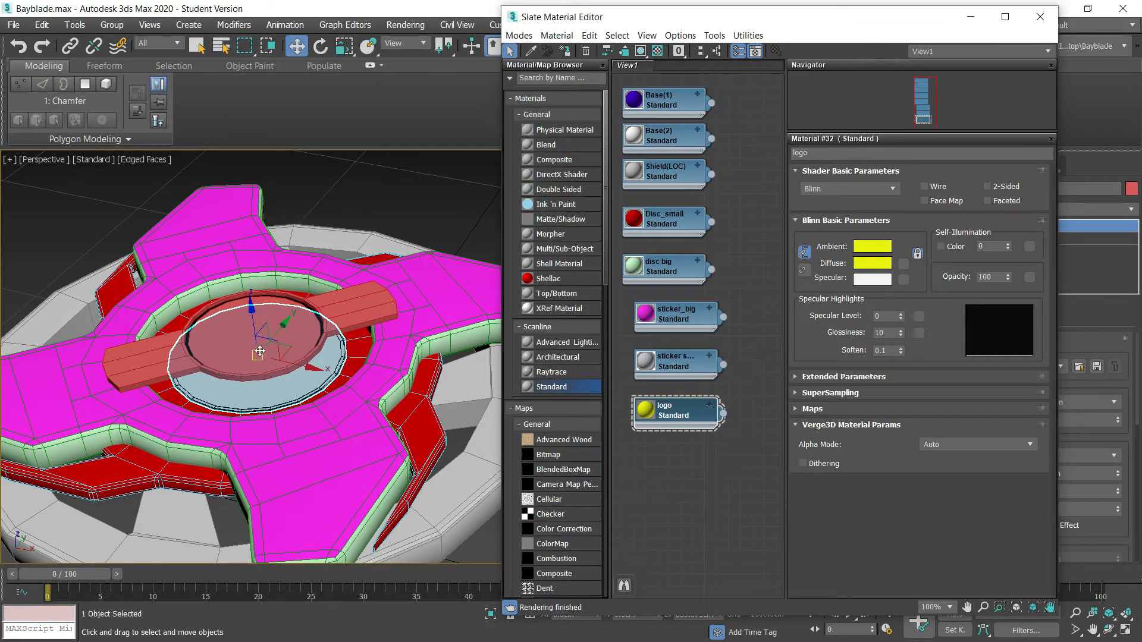
click(565, 51)
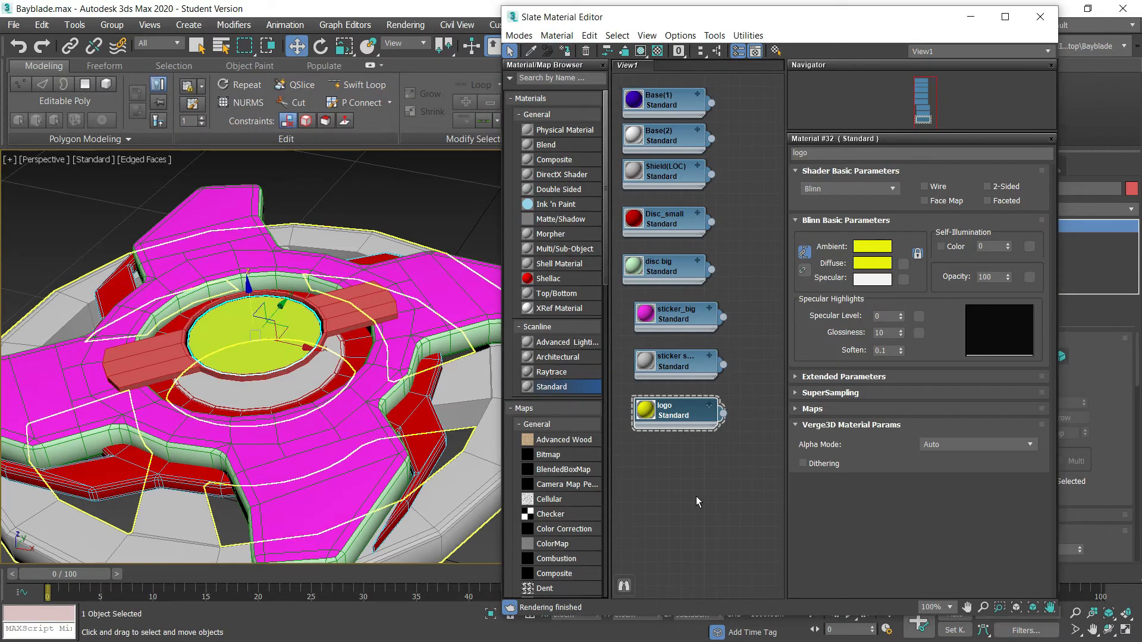
Create a Standard material below logo and name it mast.
click(707, 531)
drag(552, 387, 678, 461)
click(709, 453)
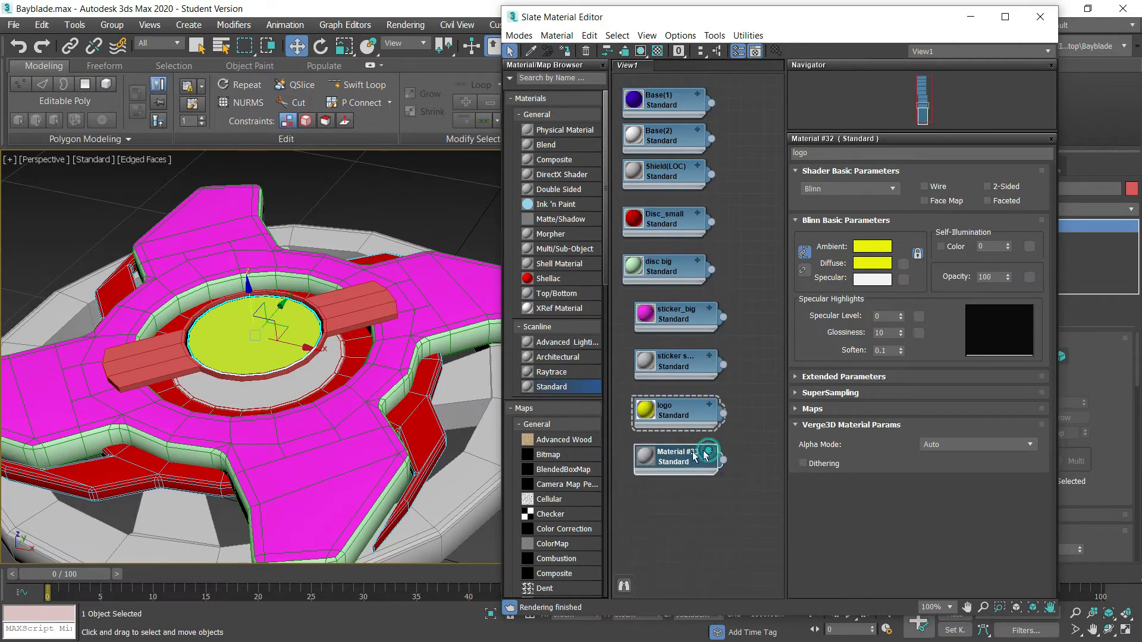
click(866, 152)
text(mast)
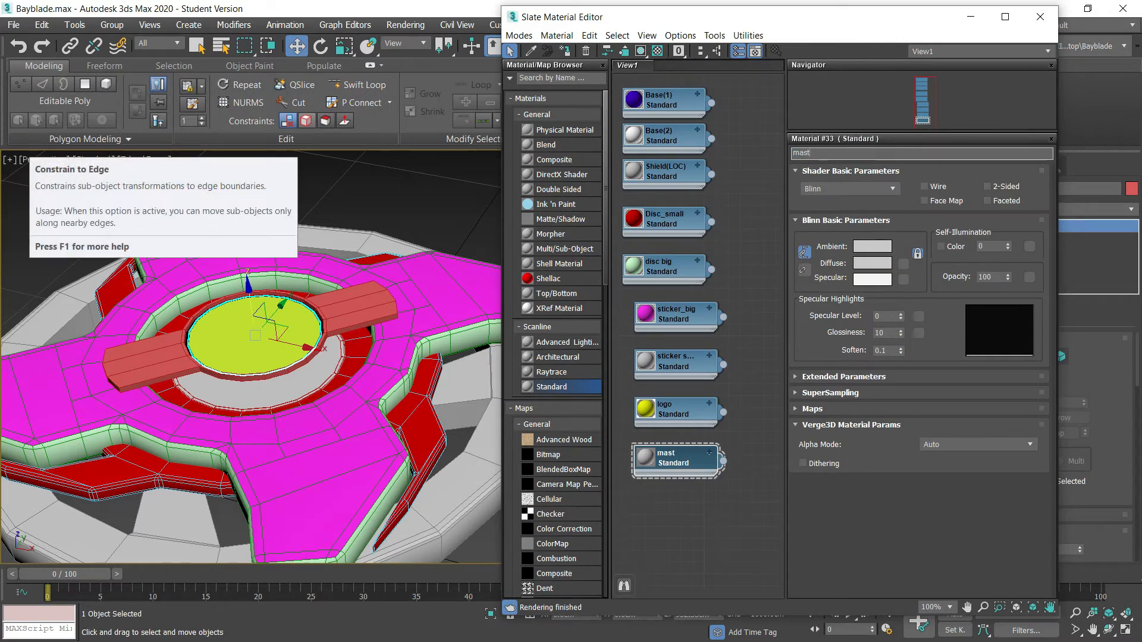
Set the mast material's diffuse color to a saturated blue-violet.
click(872, 263)
drag(323, 118, 329, 117)
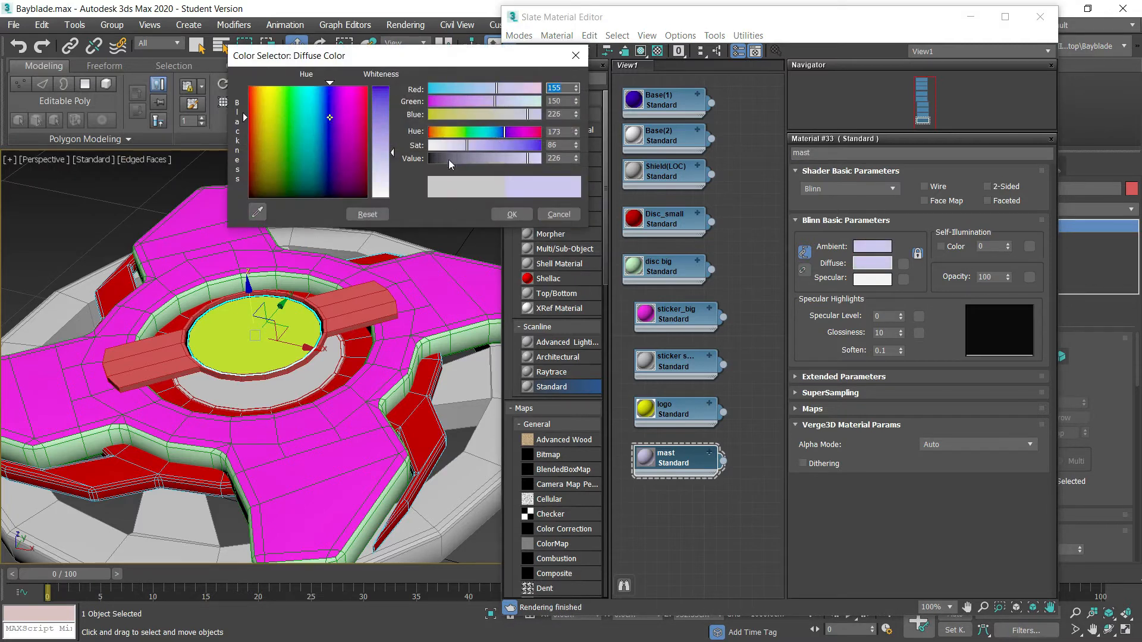
click(523, 145)
click(516, 214)
Assign the mast material to the central bar and its ring, and close the material editor.
click(338, 308)
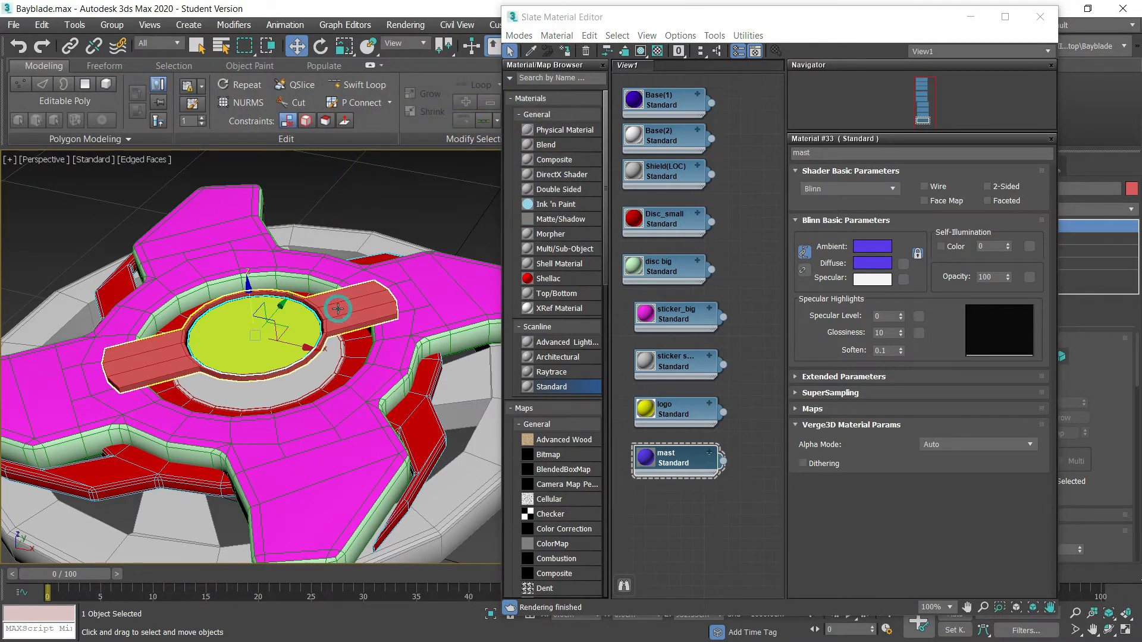
click(566, 51)
click(1040, 17)
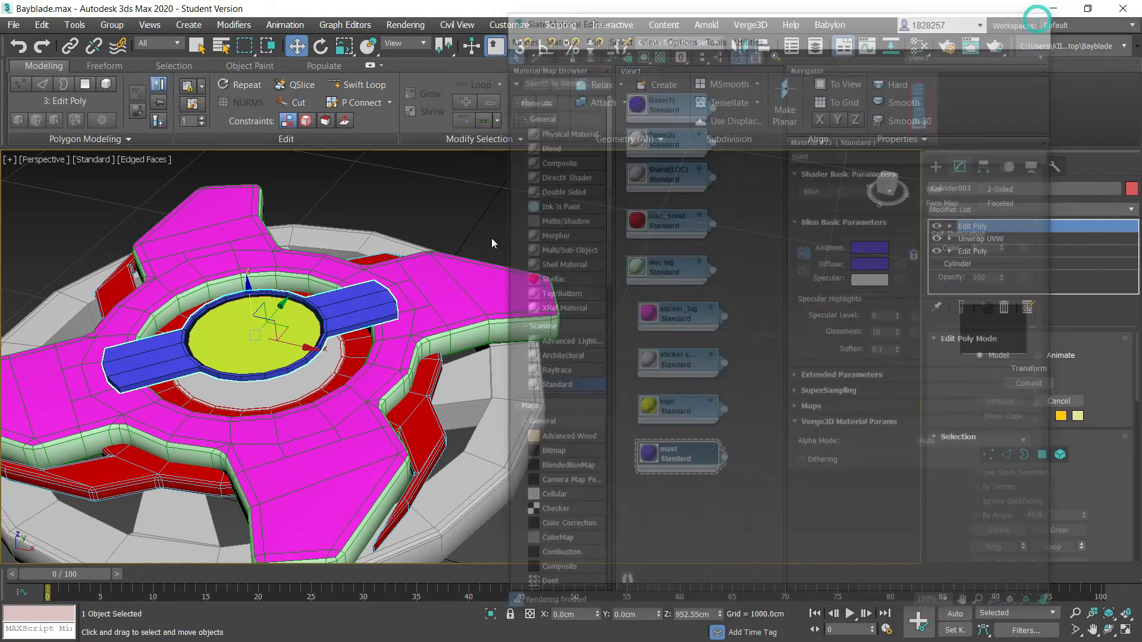
Start exporting the scene and create a folder named Exports inside the Desktop's Bayblade folder.
scroll(180, 335, down, 3)
middle_drag(256, 352, 347, 272)
alt+middle_drag(465, 396, 475, 370)
click(13, 24)
mouse_move(69, 228)
click(189, 235)
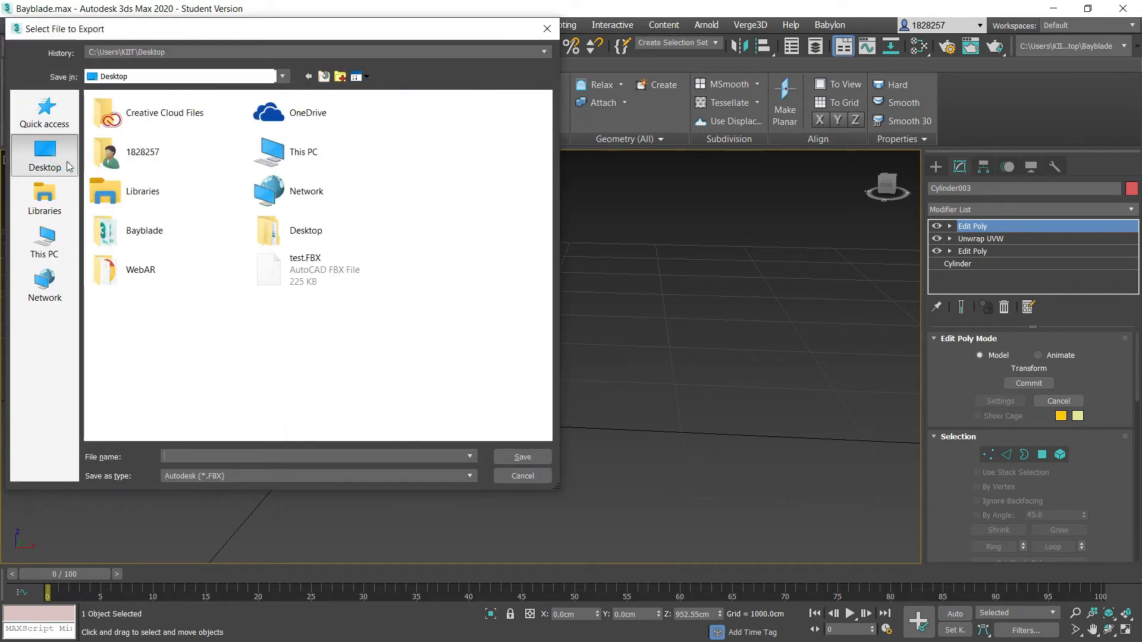
double_click(164, 235)
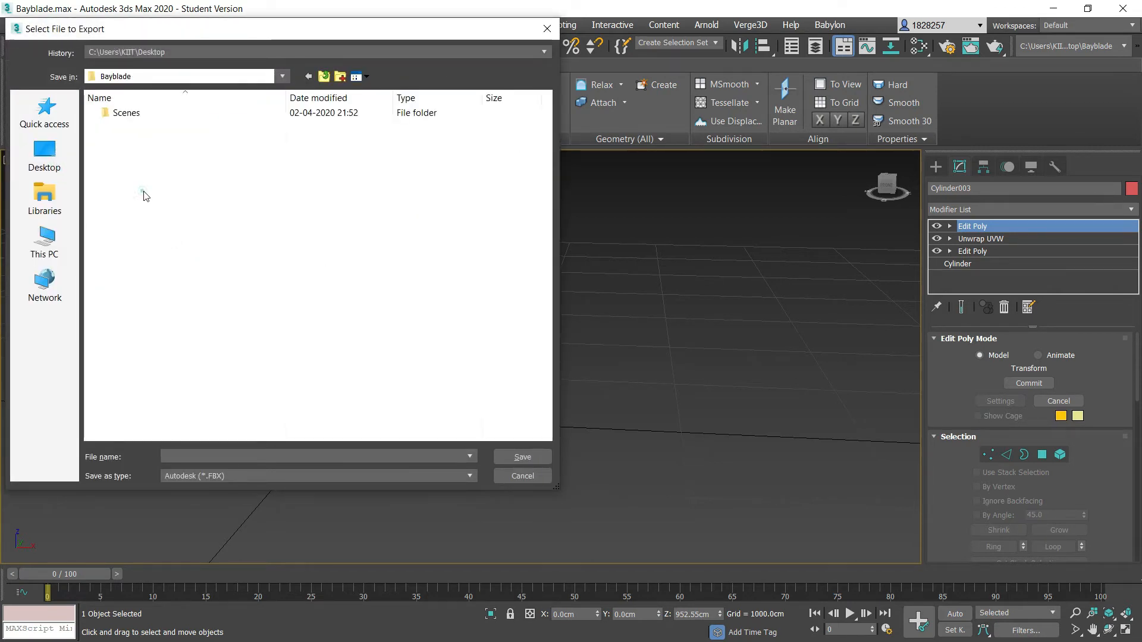
click(345, 76)
text(Exp)
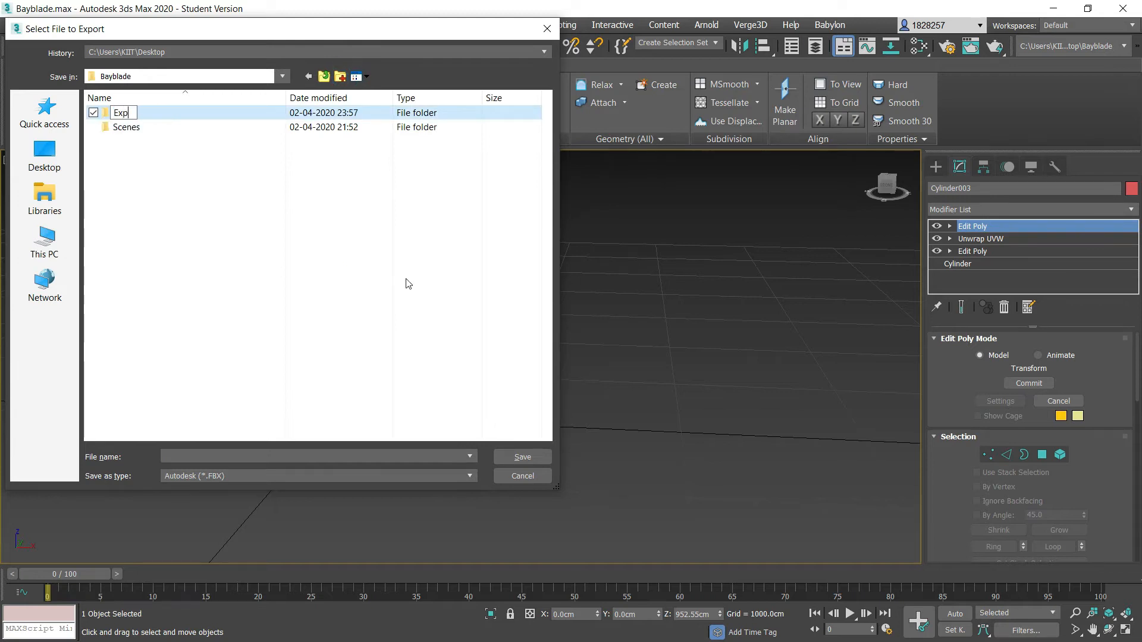
text(orts)
Export the model as an FBX file named Bayblade into the Exports folder.
click(336, 457)
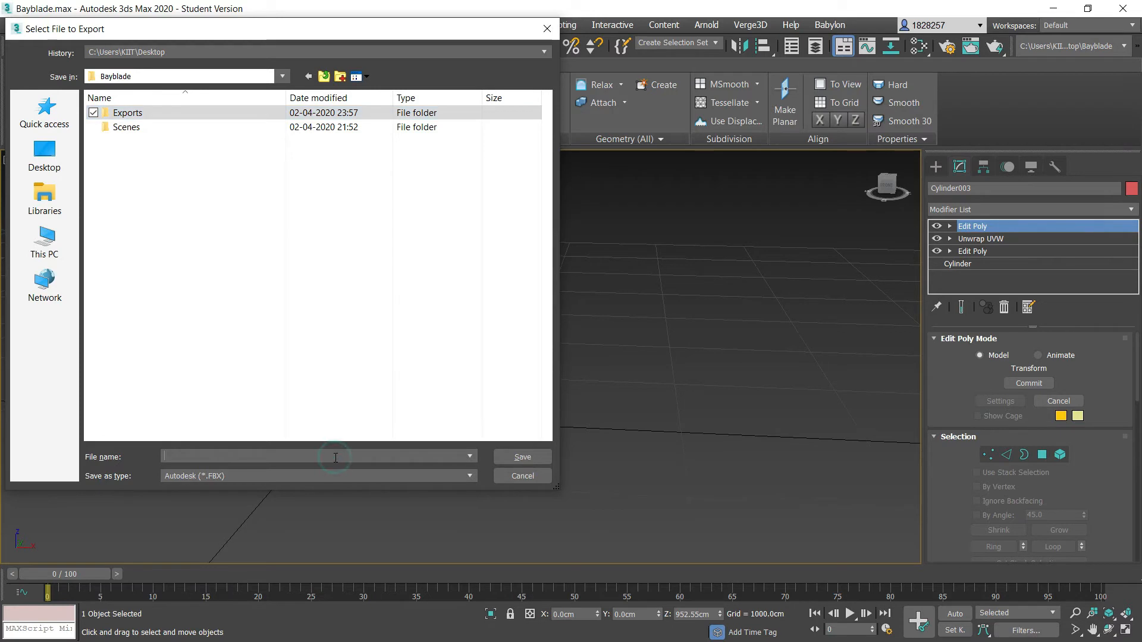
double_click(329, 113)
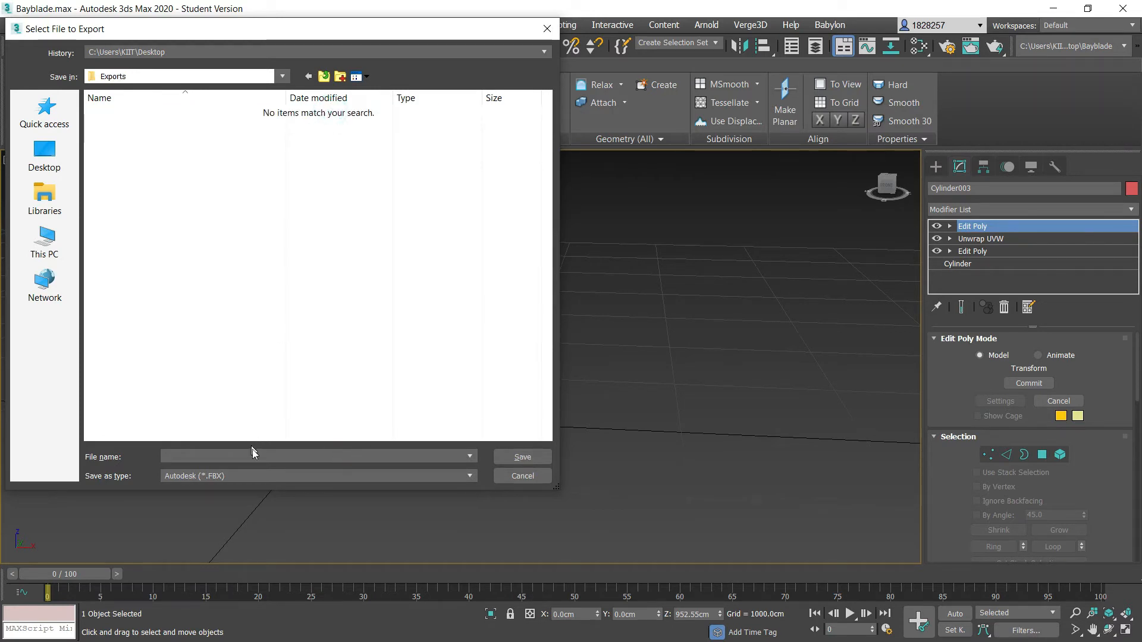
text(Bayblade)
key(Return)
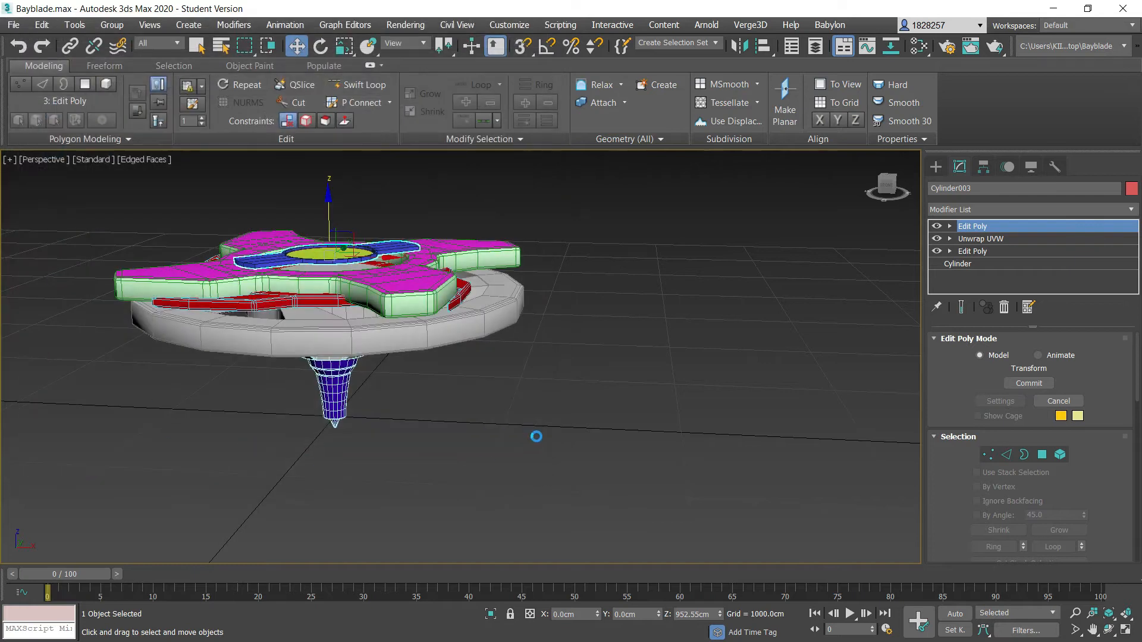
click(342, 452)
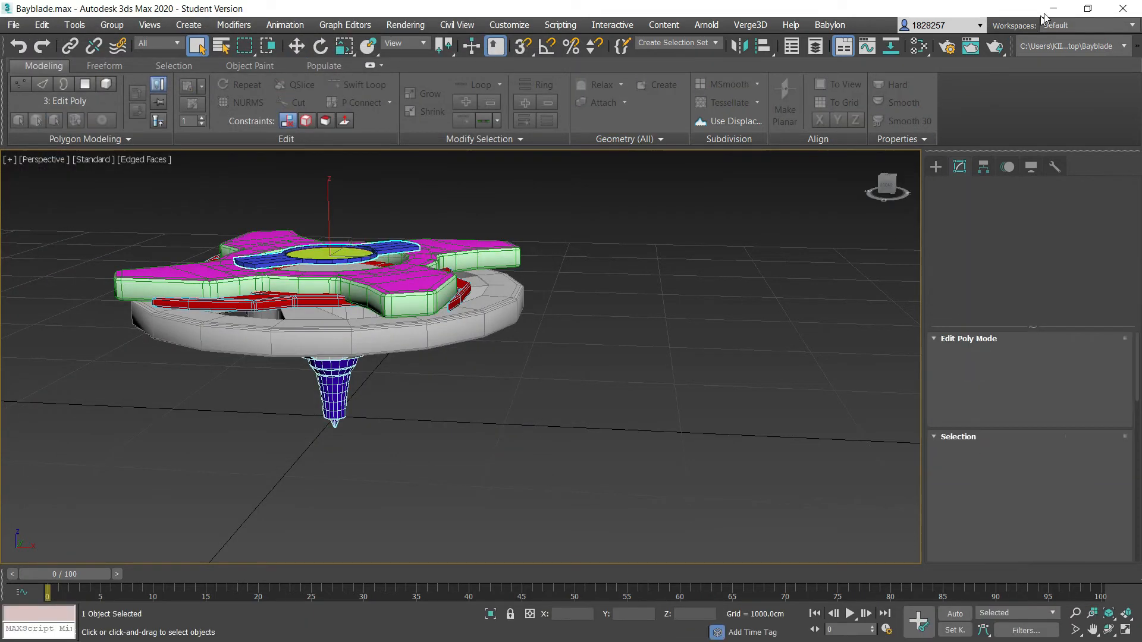
Minimize 3ds Max and launch Substance Painter.
click(1046, 13)
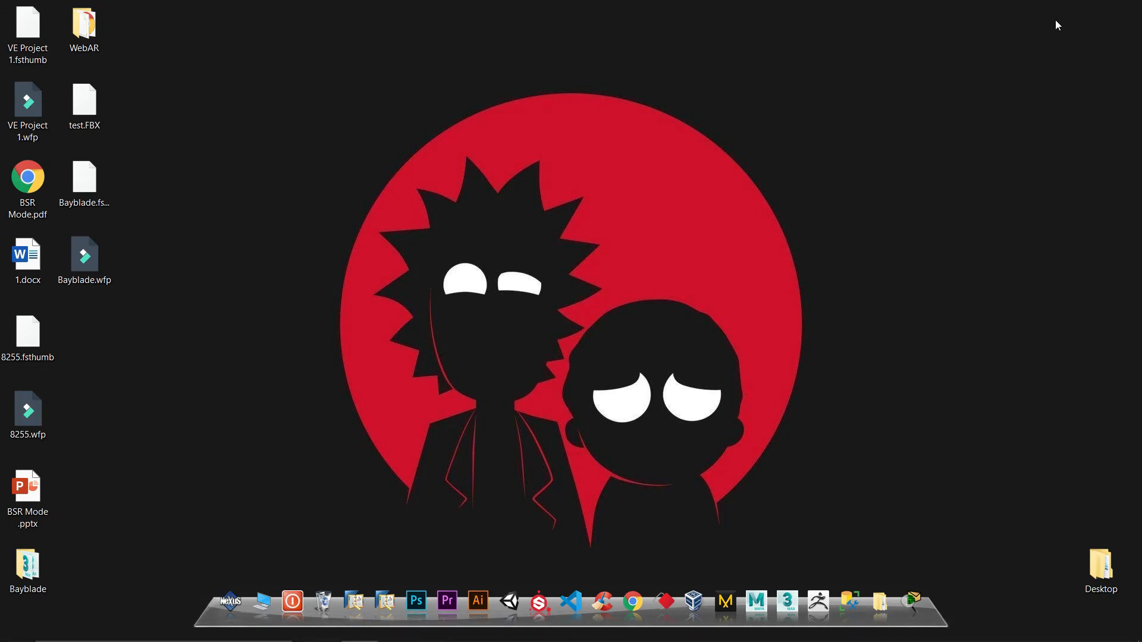
click(206, 630)
text(sub)
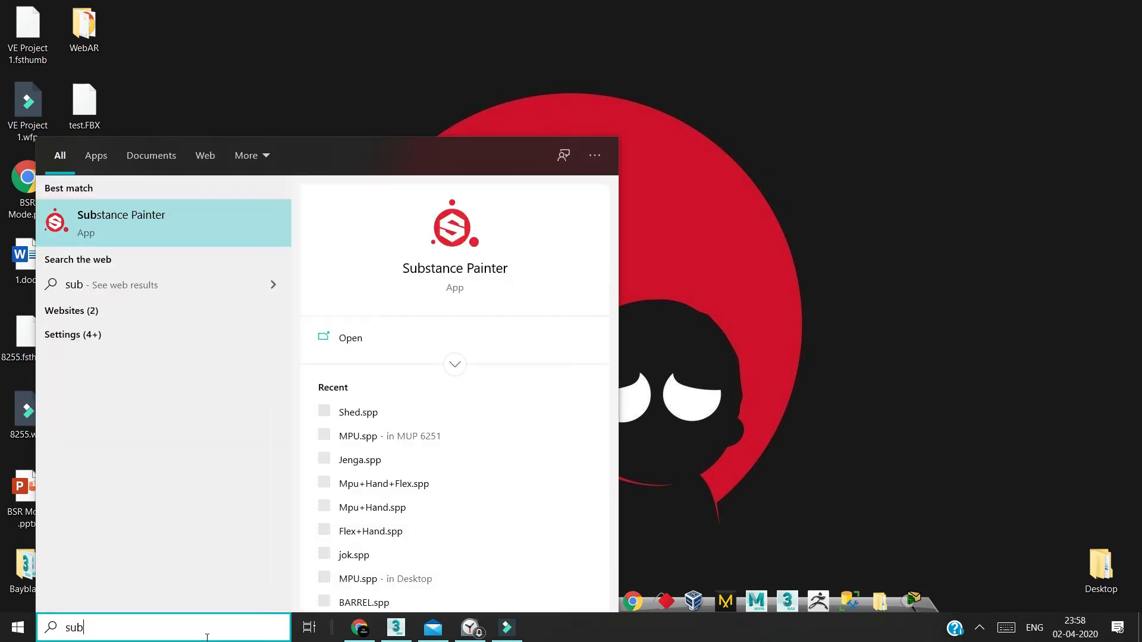
key(Return)
Switch back to 3ds Max and close it, saving the scene.
right_click(397, 631)
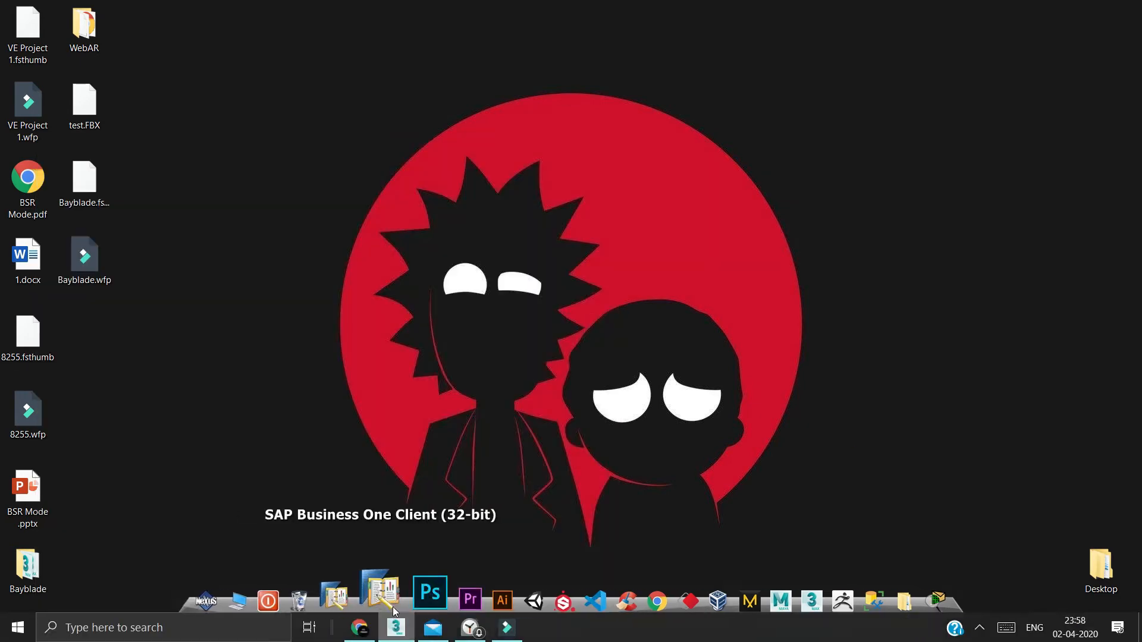
click(393, 600)
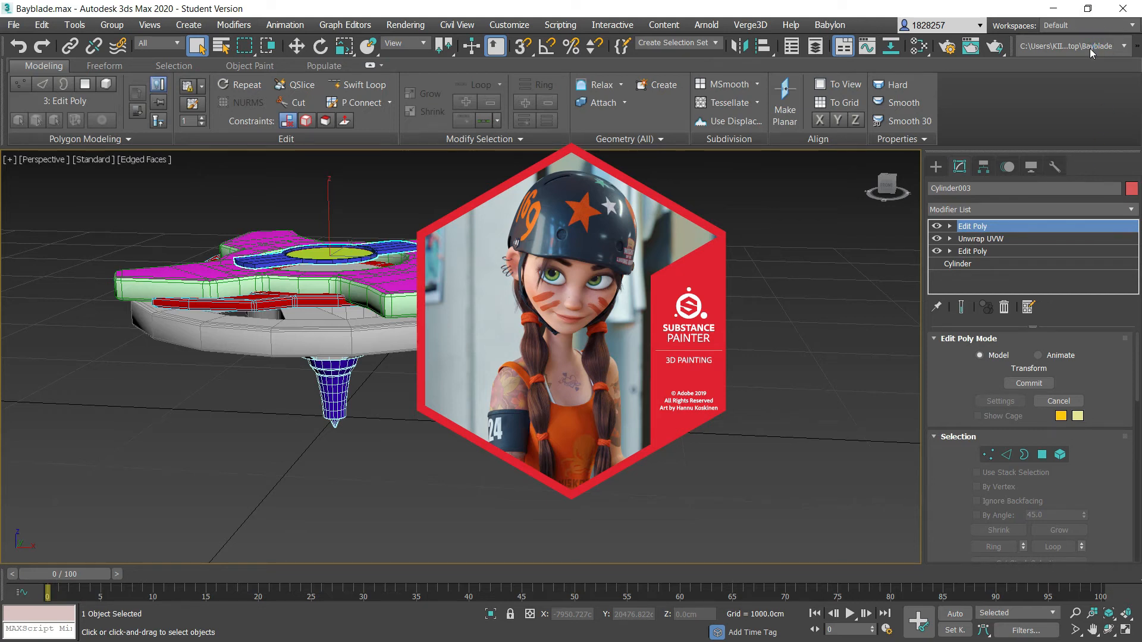
click(1122, 10)
click(515, 351)
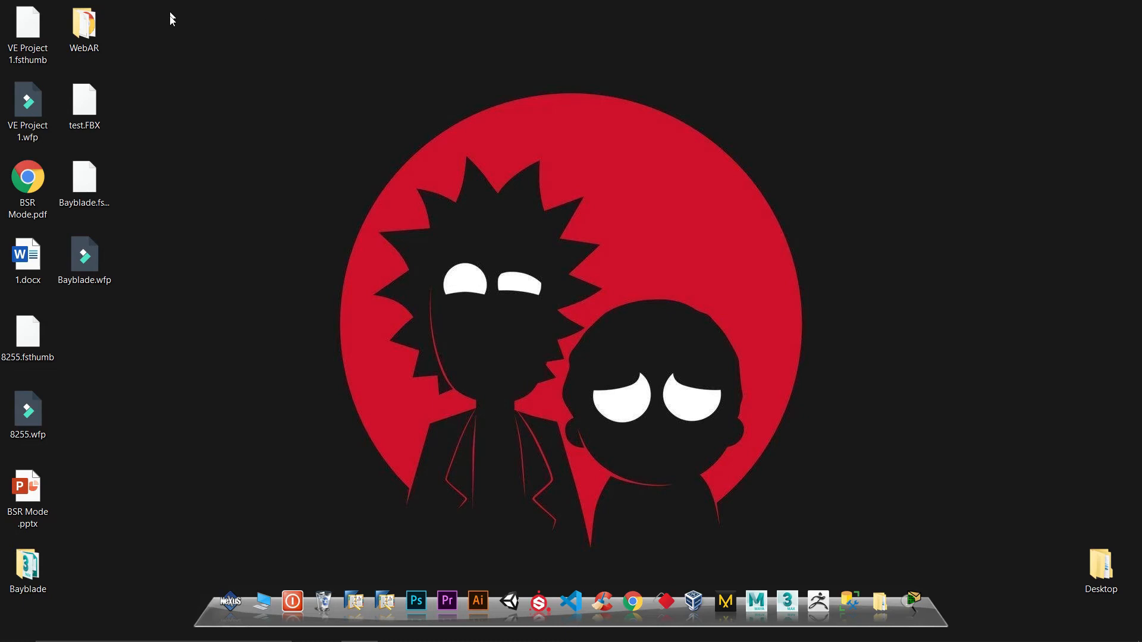
In Substance Painter, create a new project from Bayblade.FBX in the Desktop's Bayblade/Exports folder, with a 1024 document resolution.
mouse_move(524, 639)
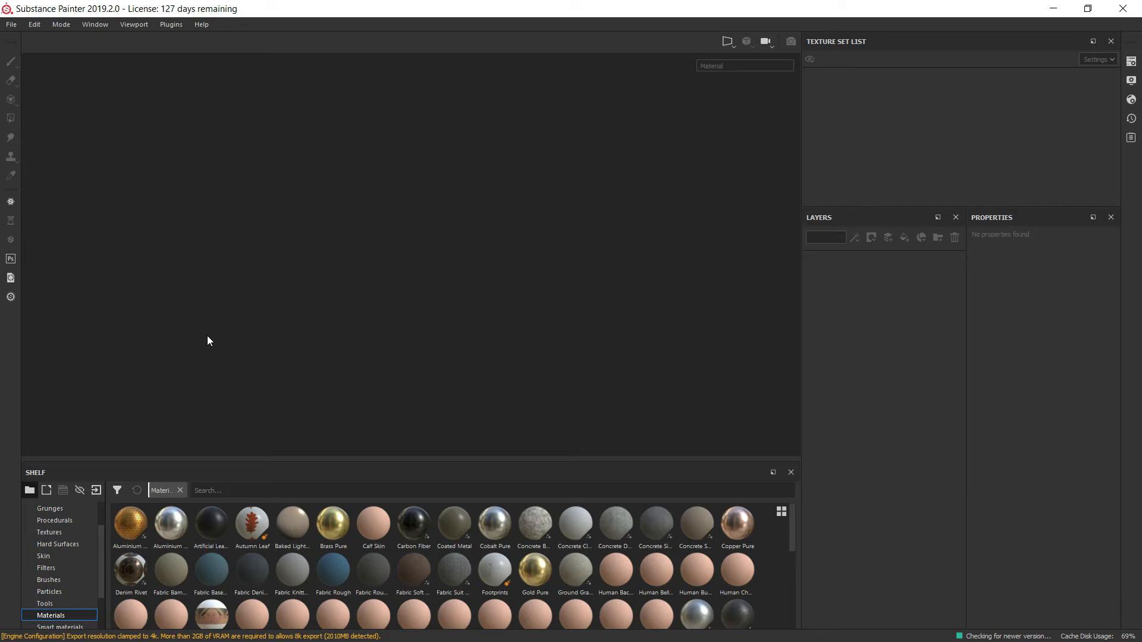
click(10, 24)
click(27, 40)
click(686, 212)
click(479, 297)
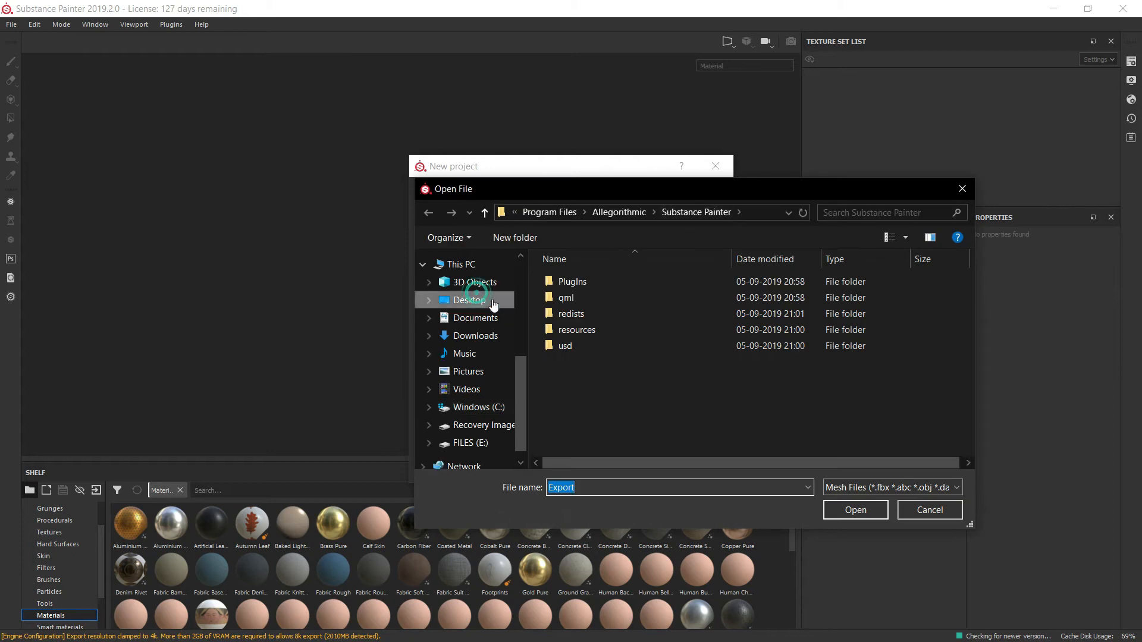
double_click(599, 283)
click(594, 282)
click(597, 282)
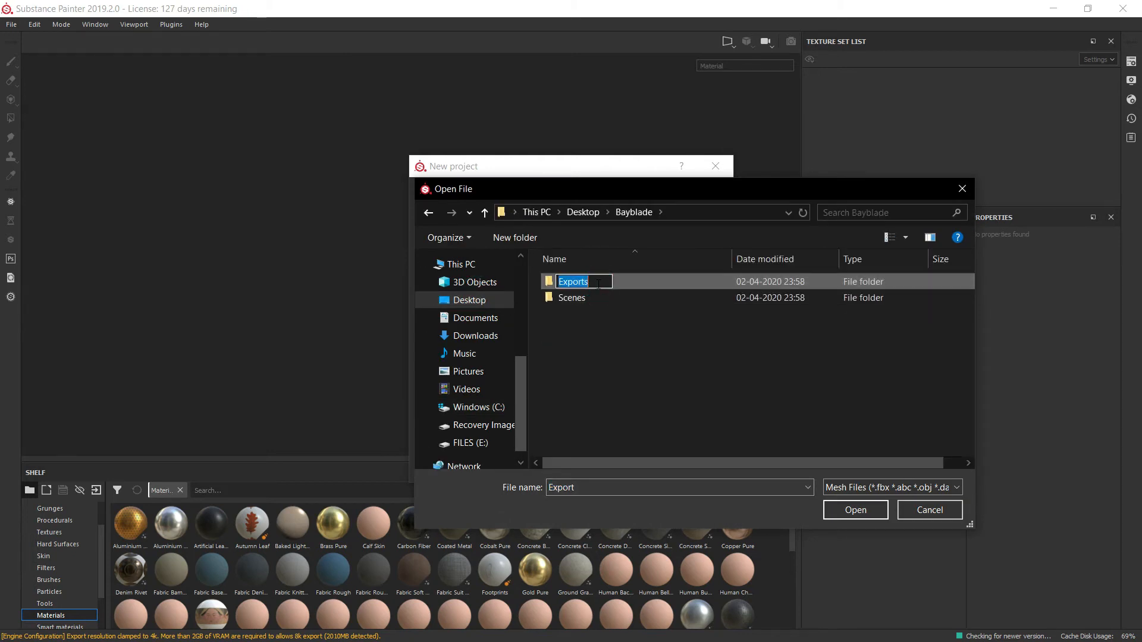
double_click(631, 283)
click(702, 283)
click(860, 510)
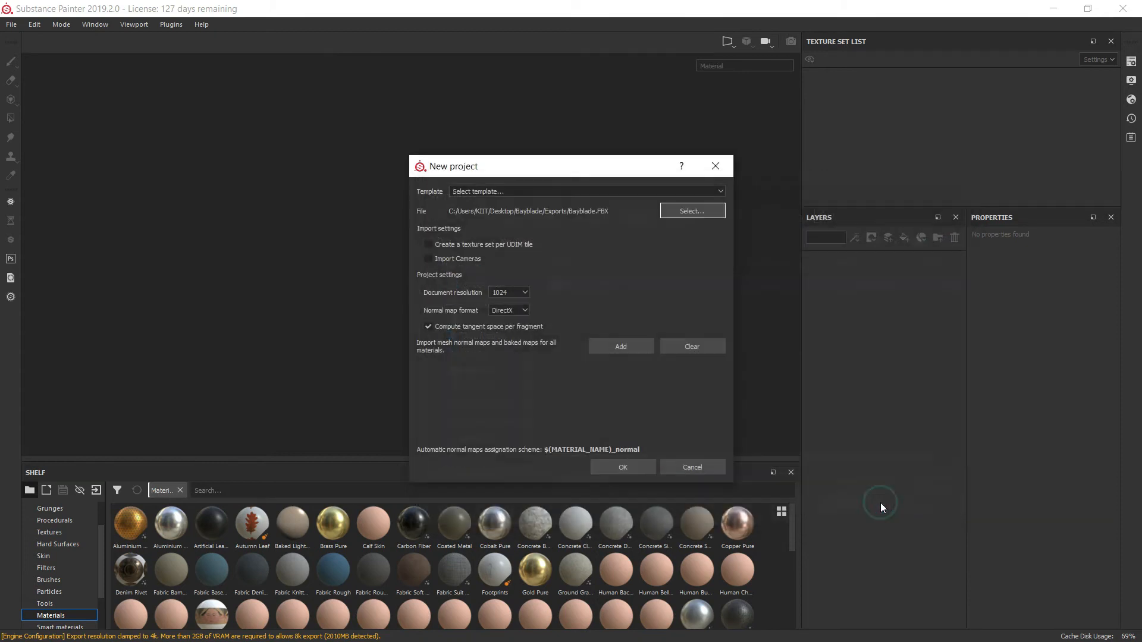
click(631, 469)
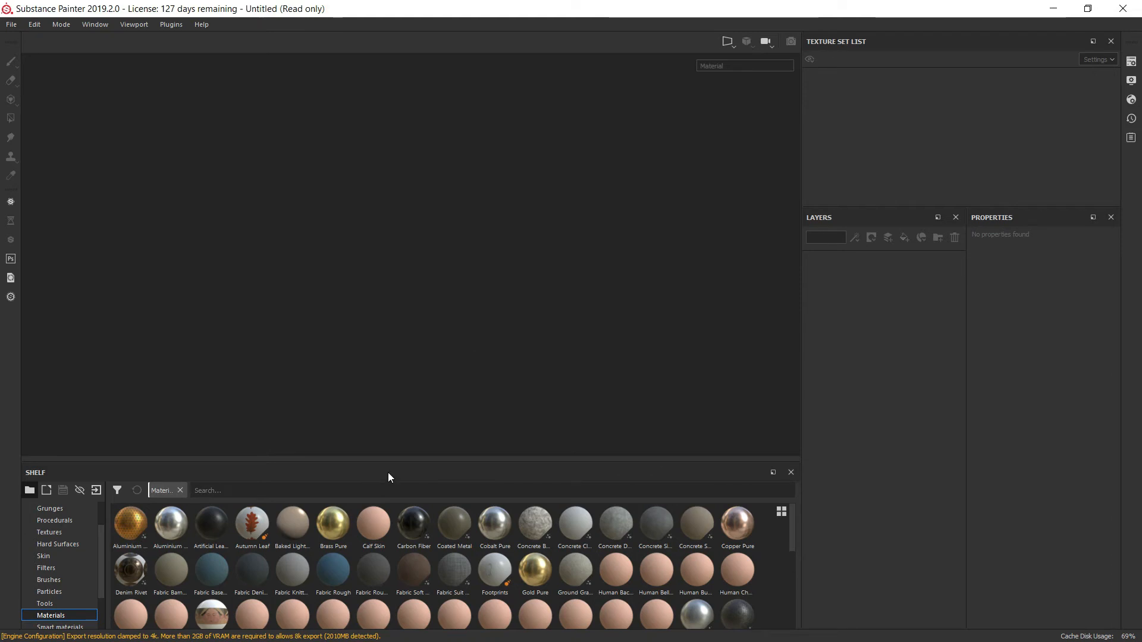
Try the Carbon Fiber material on the Base(1) tip and undo it.
click(66, 568)
alt+drag(530, 316, 487, 442)
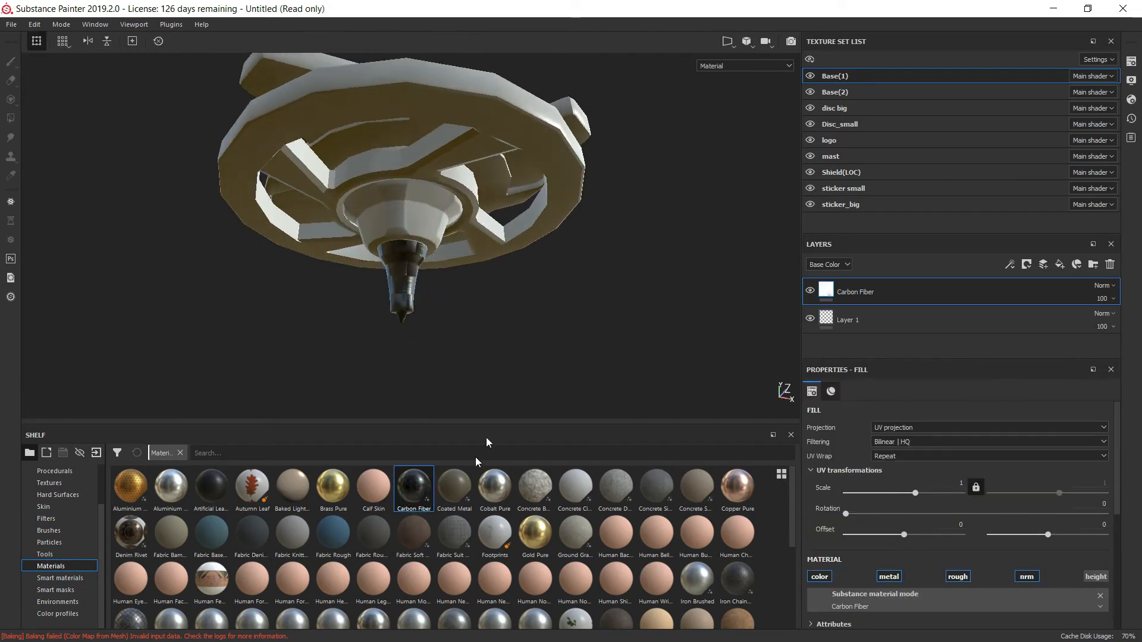
key(ctrl+z)
Try the Dust smart material on Base(1) and delete its layer.
scroll(575, 560, down, 4)
scroll(295, 559, up, 1)
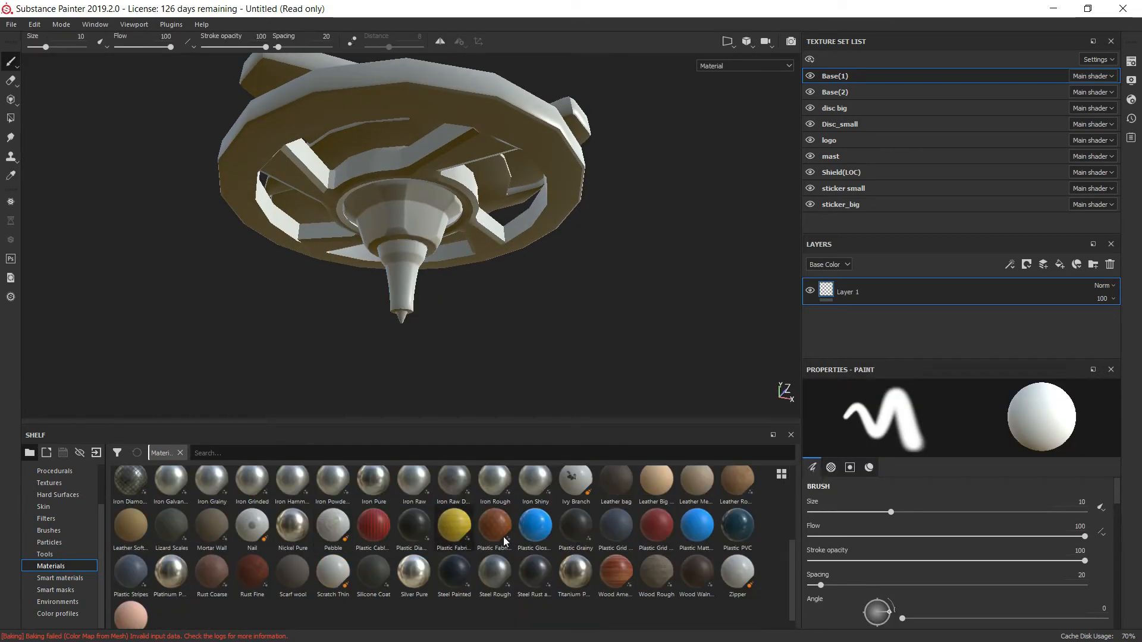
scroll(701, 556, up, 3)
scroll(505, 588, down, 3)
click(44, 580)
drag(171, 536, 401, 306)
alt+drag(401, 306, 398, 283)
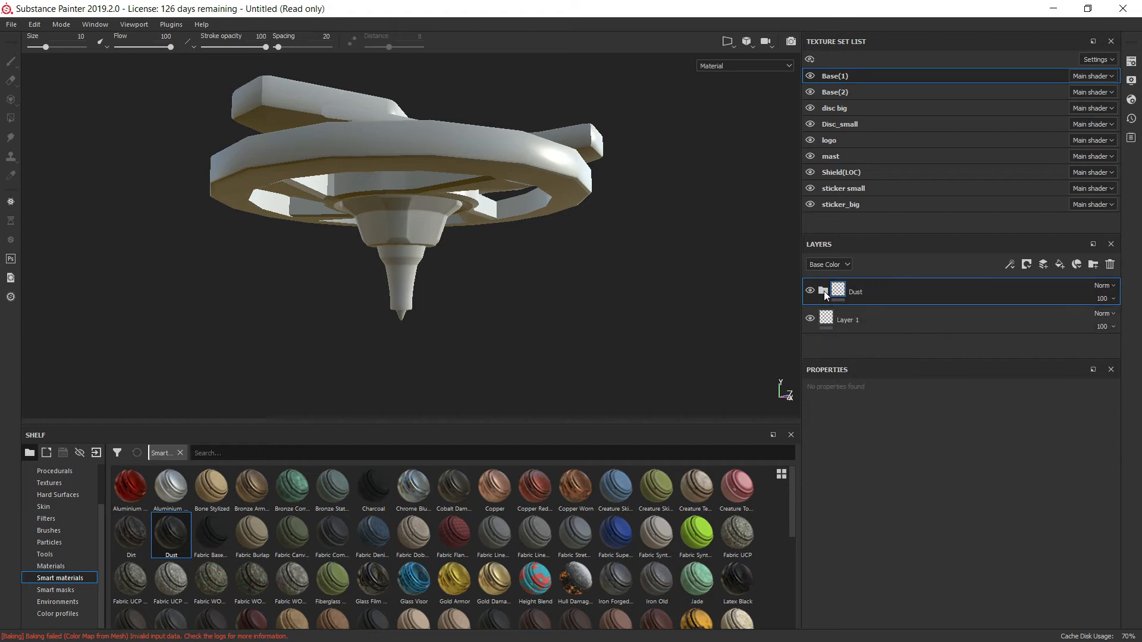
click(1110, 264)
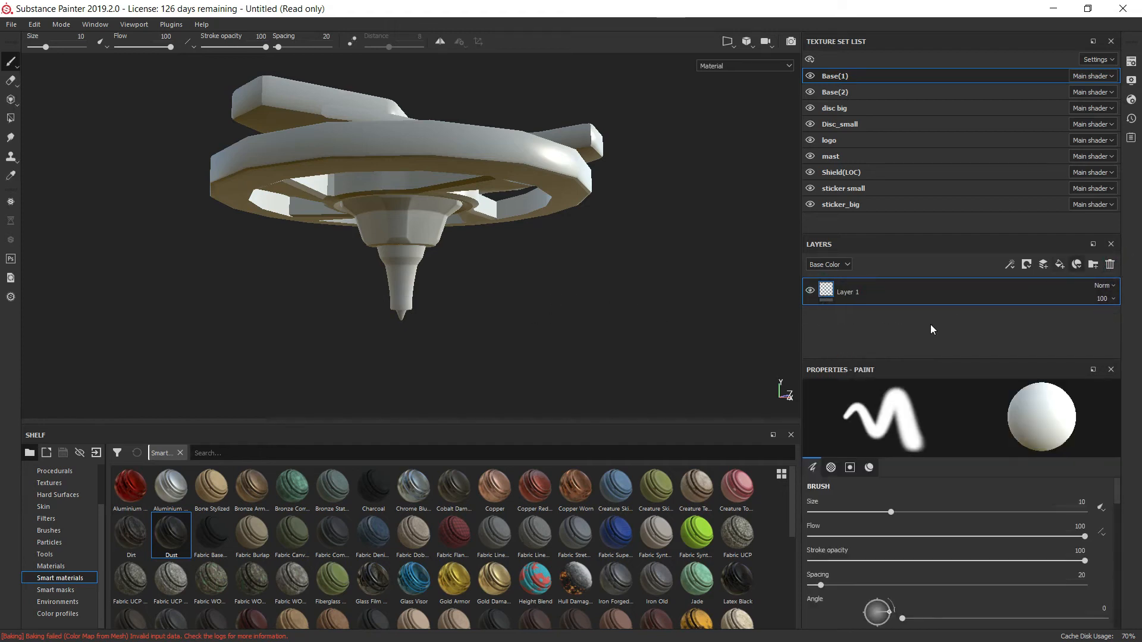
Try several fabric and other smart materials on the Base(1) tip, undoing each one.
drag(207, 535, 401, 283)
alt+drag(449, 310, 413, 273)
key(ctrl+z)
scroll(406, 568, down, 3)
drag(451, 530, 406, 271)
alt+drag(507, 298, 499, 350)
key(ctrl+z)
drag(121, 577, 402, 281)
alt+drag(490, 255, 494, 381)
key(ctrl+z)
Apply the Plastic Rubber smart material to the Base(1) tip and the Steel Ruined smart material to Base(2).
drag(738, 525, 476, 310)
alt+drag(479, 311, 627, 381)
scroll(179, 589, down, 1)
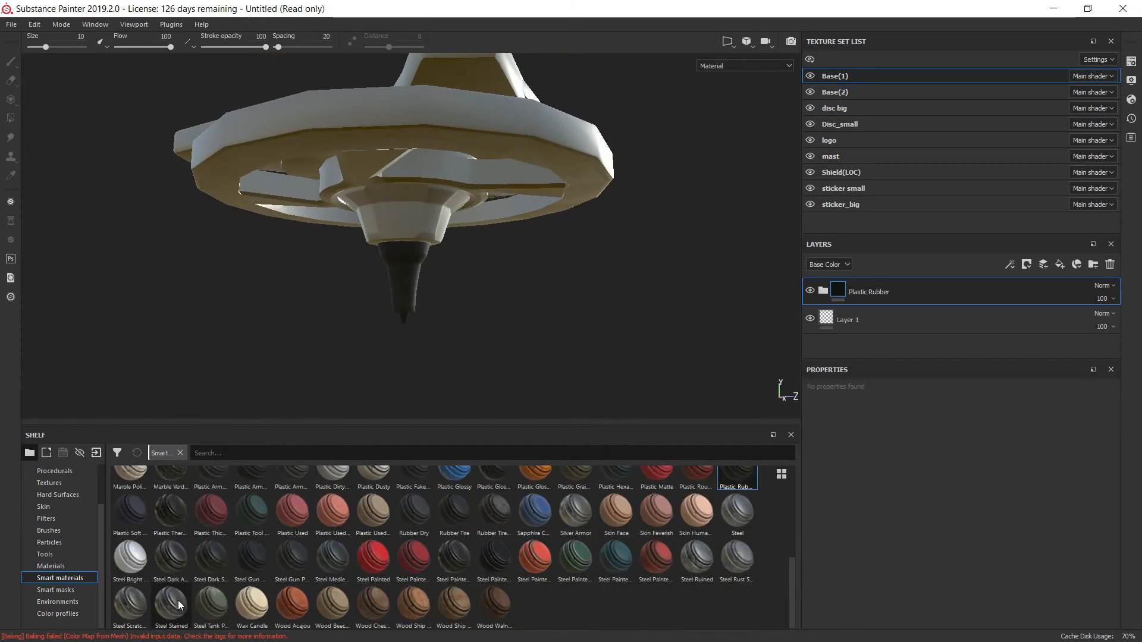
mouse_move(684, 562)
mouse_down()
mouse_move(423, 230)
mouse_move(461, 264)
mouse_up()
mouse_move(512, 189)
alt+mouse_down()
mouse_move(571, 194)
mouse_move(683, 244)
mouse_move(696, 268)
alt+mouse_up()
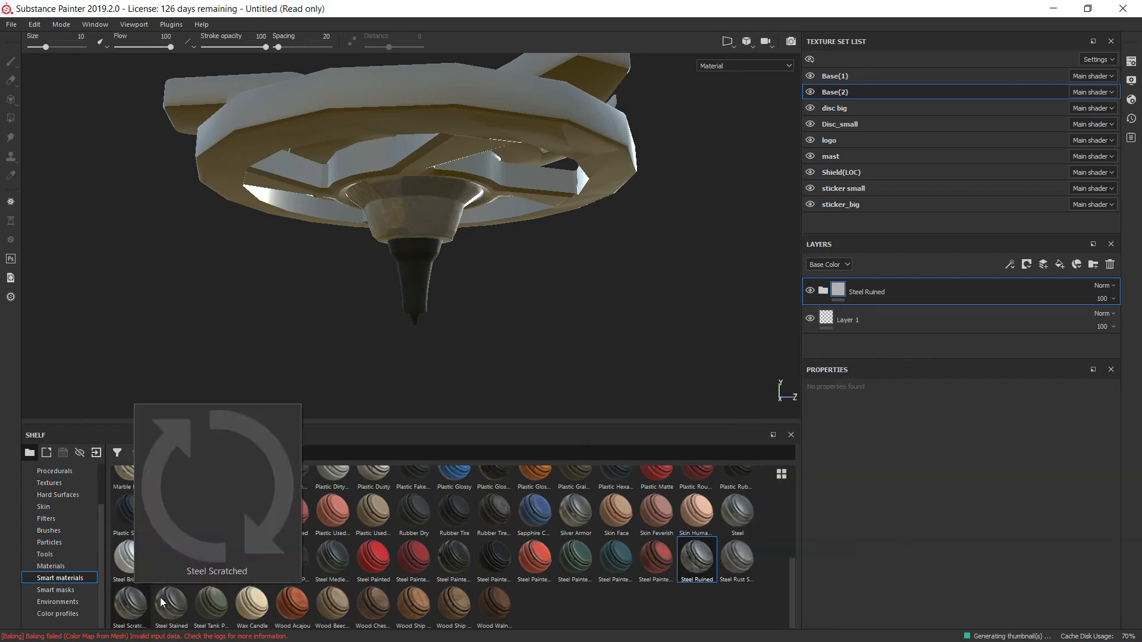
Apply the Steel Rust Surface smart material to Shield(LOC) and expand its layer group.
drag(726, 558, 407, 228)
alt+middle_drag(430, 130, 395, 326)
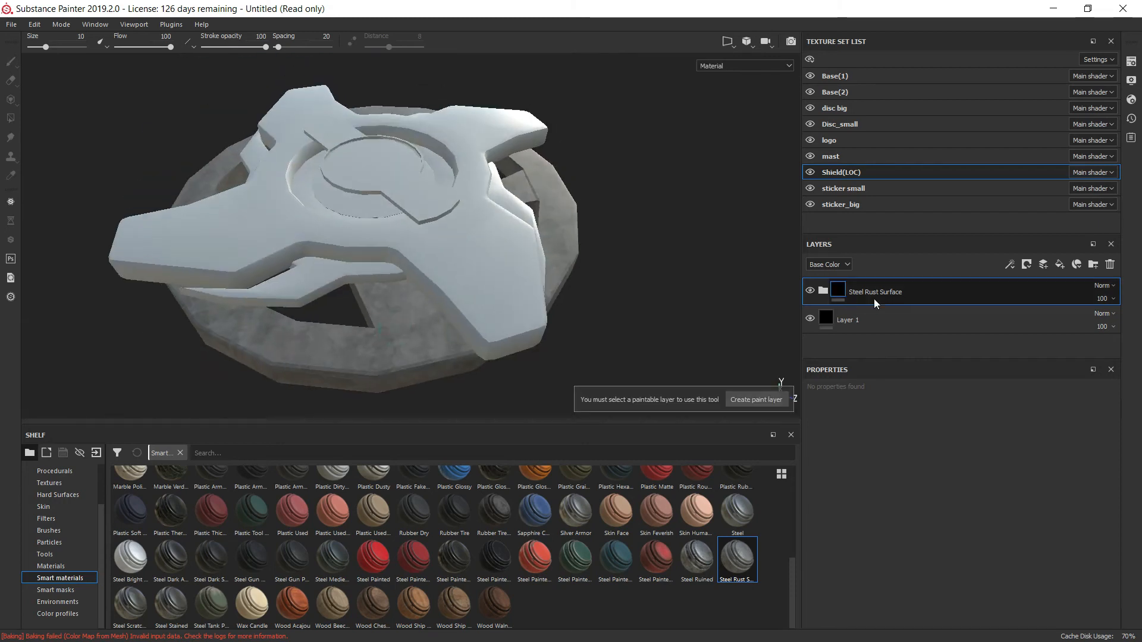
click(824, 292)
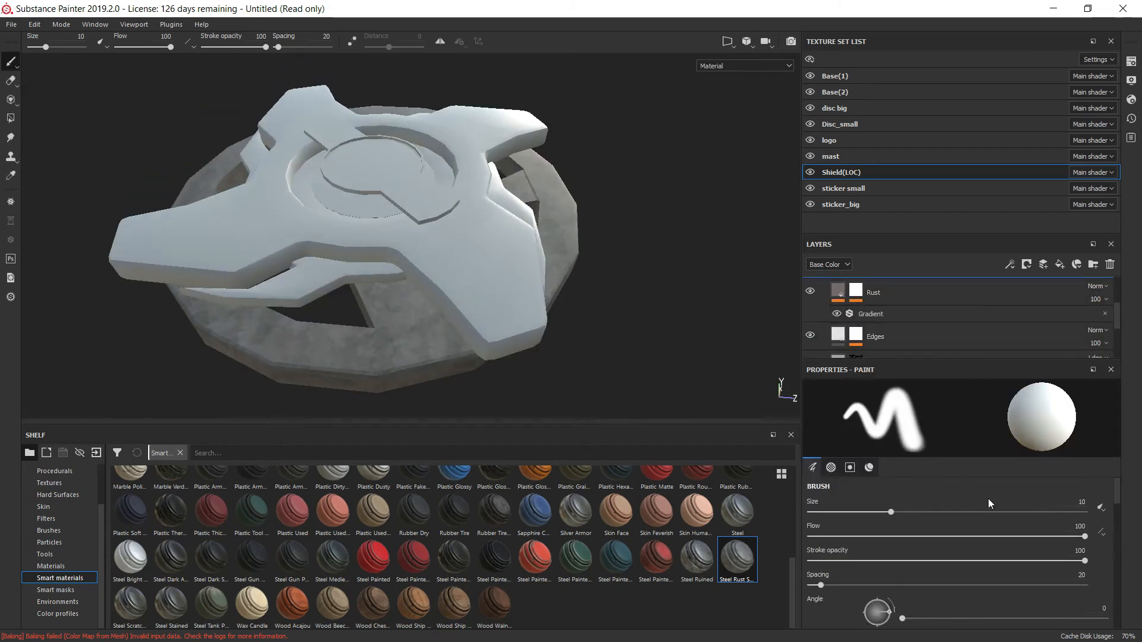
Set the paint brush's base color to dark gray.
scroll(965, 561, down, 3)
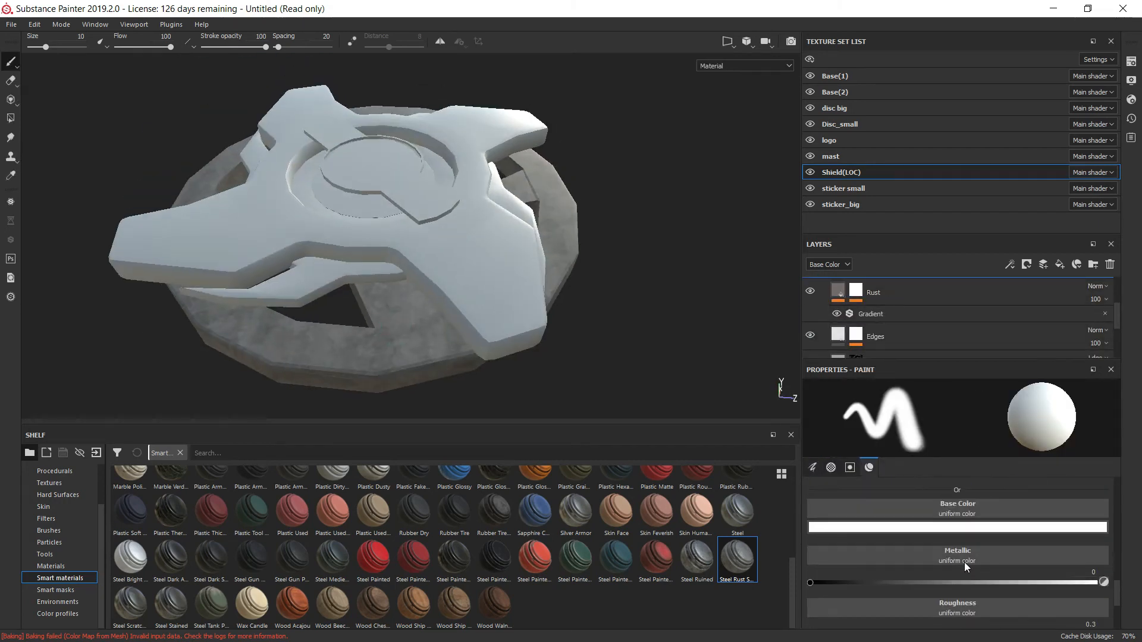
click(961, 529)
drag(970, 429, 968, 473)
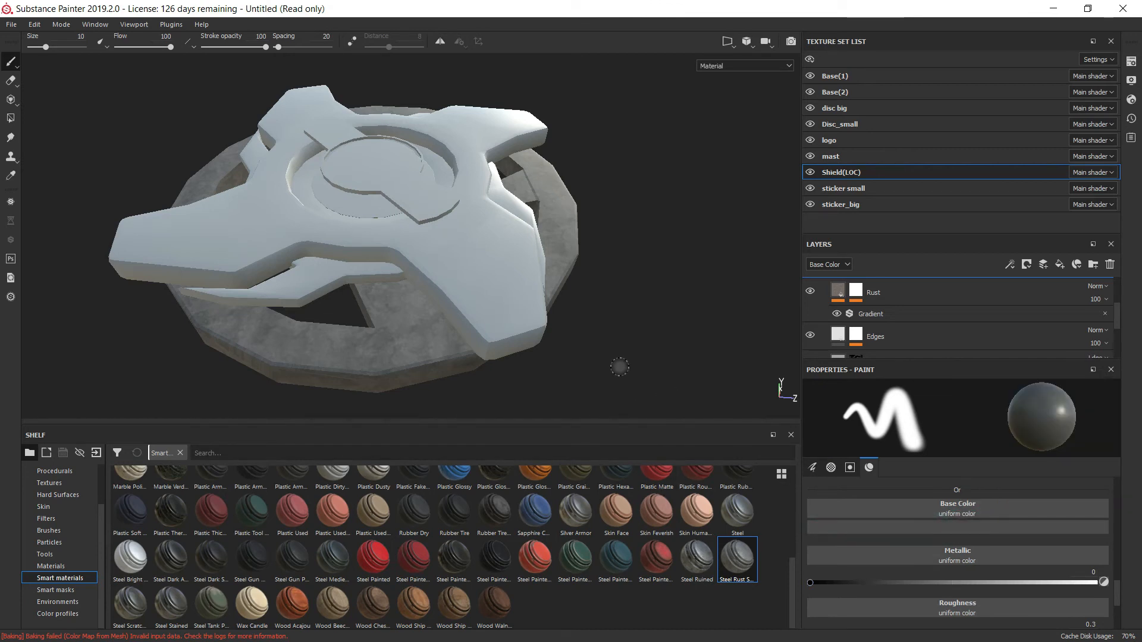
Delete the sublayers of Steel Rust Surface, including Rust and Metal scratches, and remove the whole group from Shield(LOC).
click(936, 302)
click(811, 292)
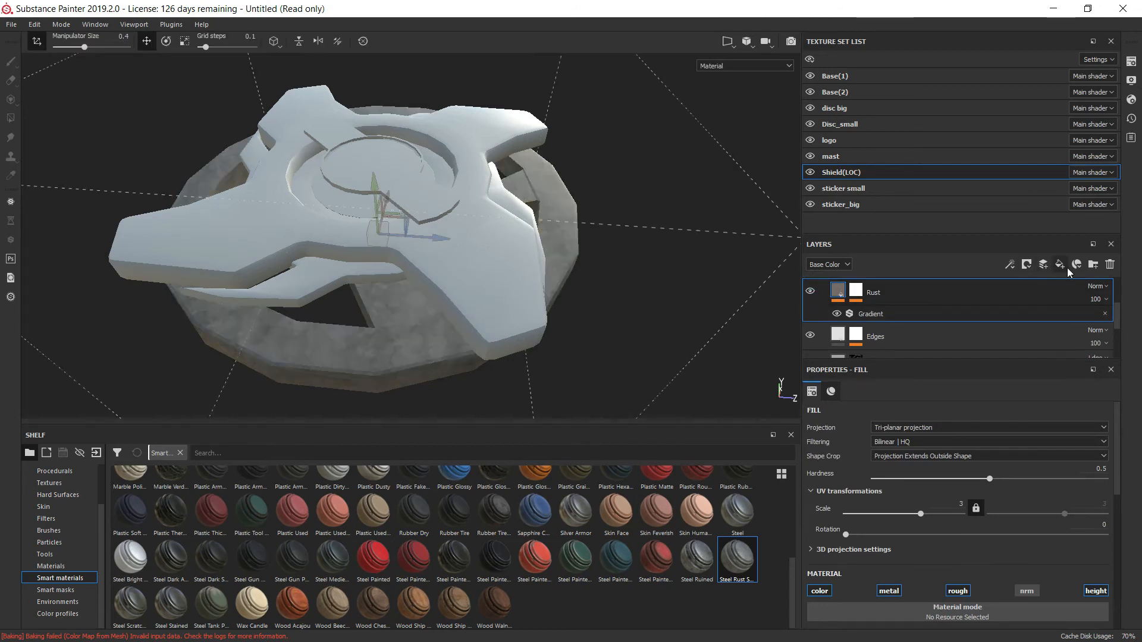
click(1110, 263)
click(1113, 262)
click(934, 295)
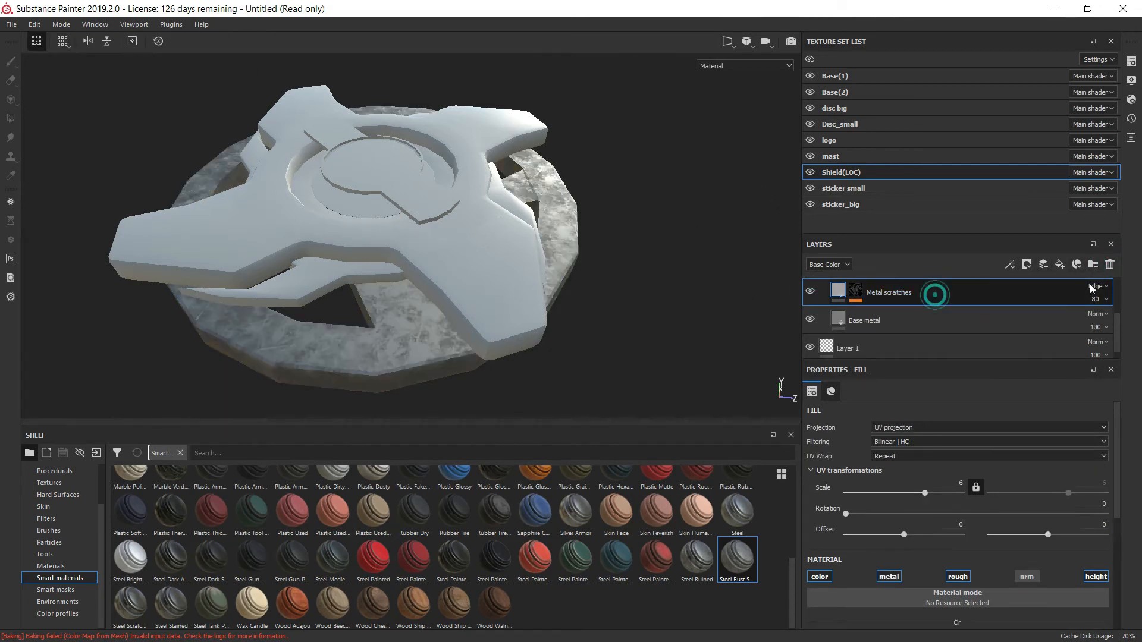
click(1110, 264)
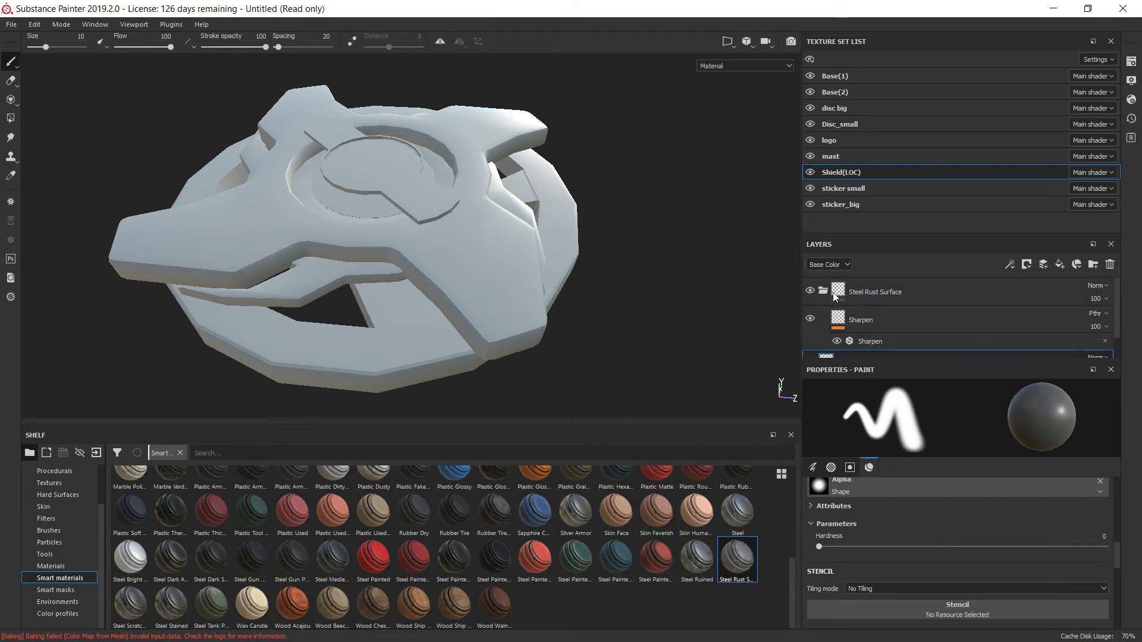
click(892, 300)
click(1110, 264)
Apply a steel smart material to the large Shield(LOC) ring.
alt+drag(543, 343, 501, 520)
drag(181, 567, 347, 155)
alt+drag(439, 140, 433, 235)
alt+middle_drag(433, 235, 405, 187)
alt+drag(404, 187, 375, 386)
Try the Steel Stained smart material on Disc_small and undo it.
drag(501, 356, 530, 288)
alt+drag(619, 270, 594, 314)
alt+drag(502, 214, 532, 255)
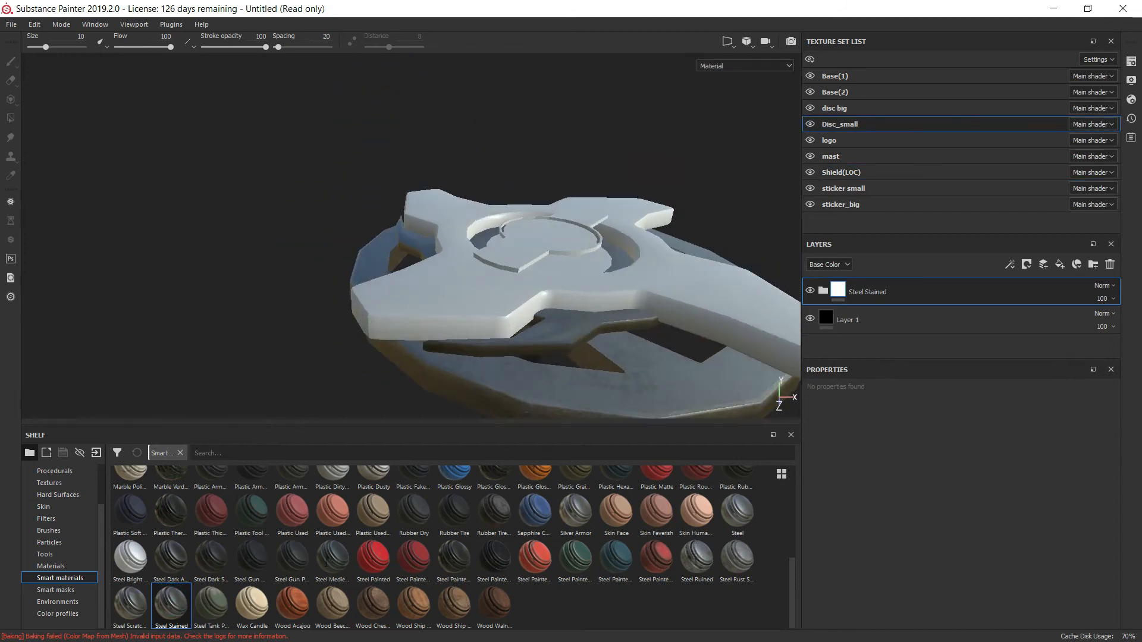
key(ctrl+z)
Apply the Artificial Leather material from the standard materials to Disc_small.
click(51, 566)
scroll(726, 586, down, 3)
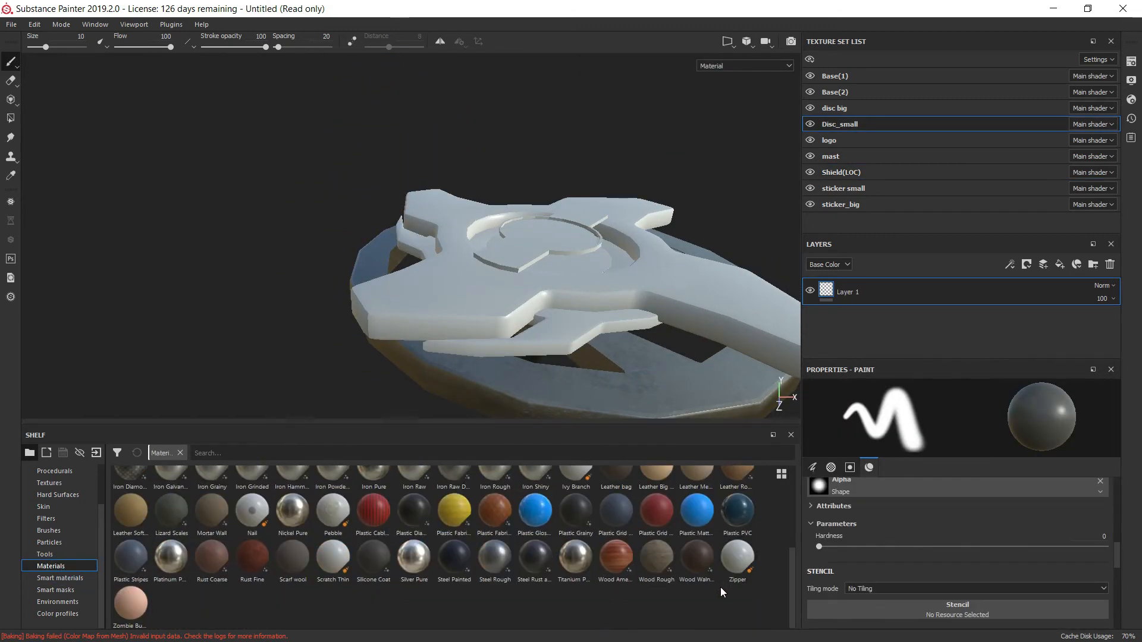
scroll(136, 556, up, 3)
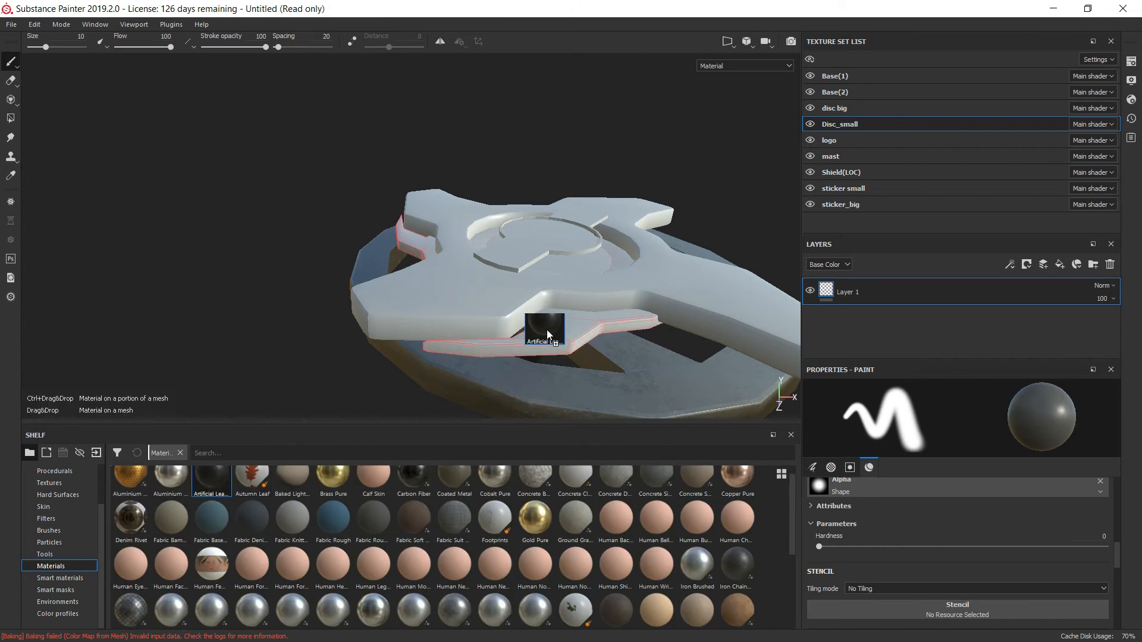
drag(547, 331, 548, 330)
alt+drag(571, 327, 601, 333)
Try a light concrete material on the upper four-armed disc and undo it.
scroll(513, 563, up, 1)
scroll(514, 561, down, 3)
scroll(520, 555, up, 3)
drag(575, 485, 476, 366)
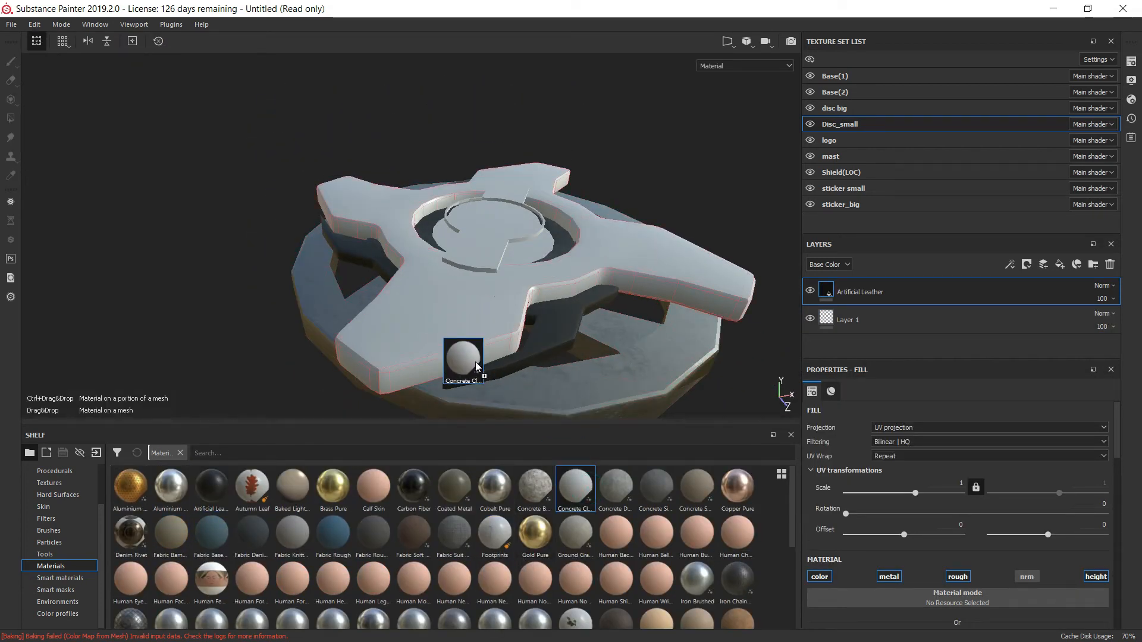
mouse_move(562, 487)
mouse_down()
mouse_move(470, 306)
mouse_move(468, 317)
mouse_move(608, 265)
mouse_move(649, 333)
mouse_up()
key(ctrl+z)
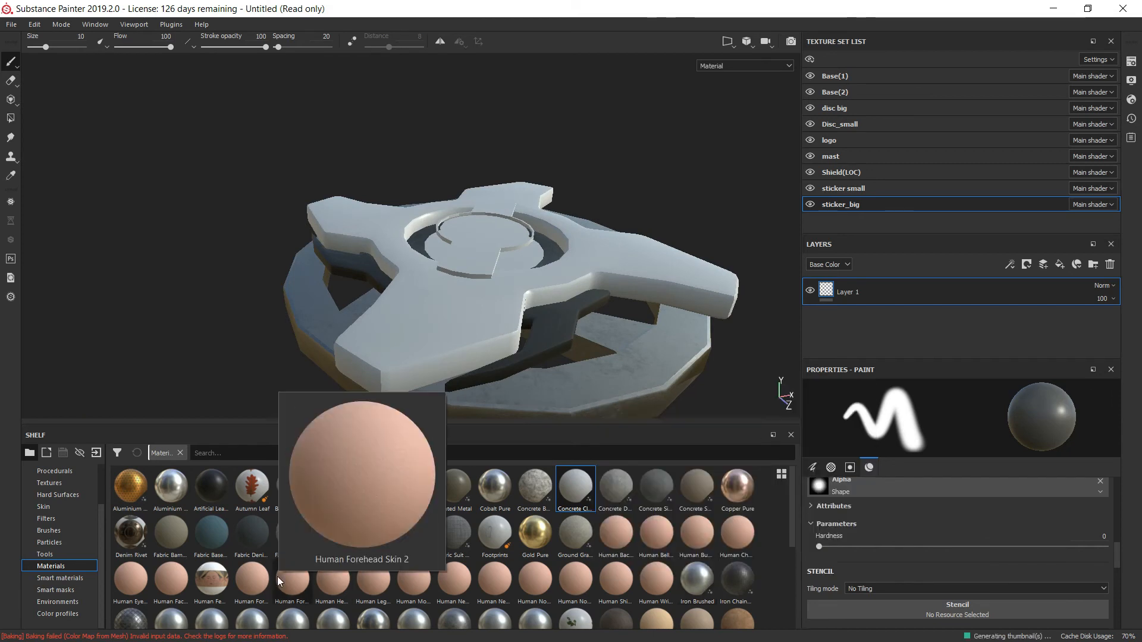
Try the Steel Rough material on disc big and sticker_big and undo it.
scroll(285, 589, down, 3)
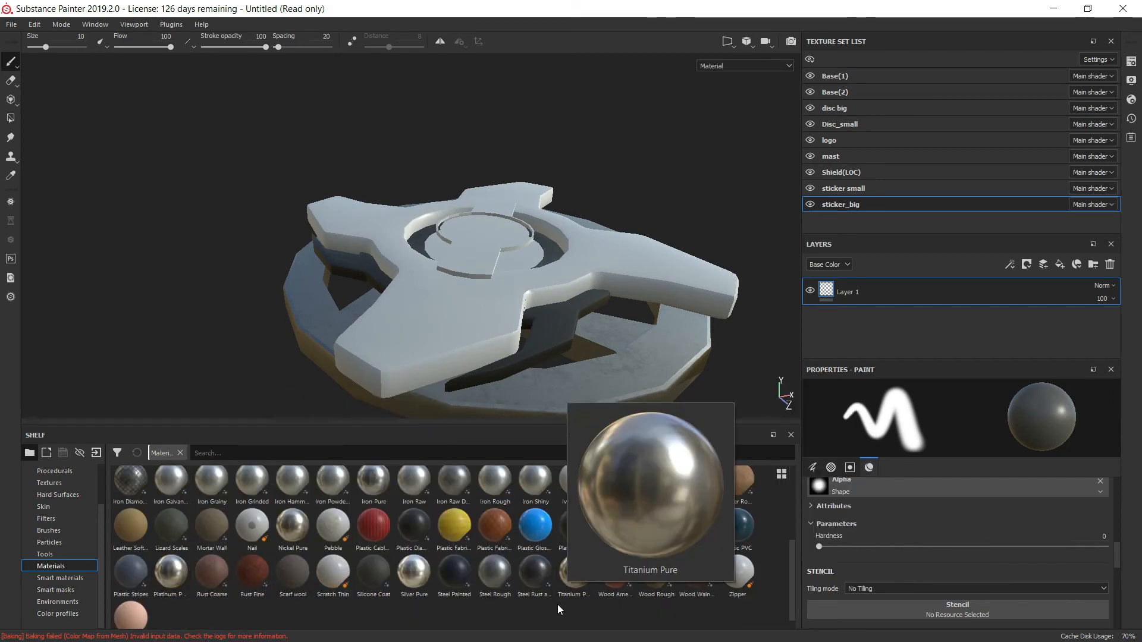
drag(495, 574, 465, 371)
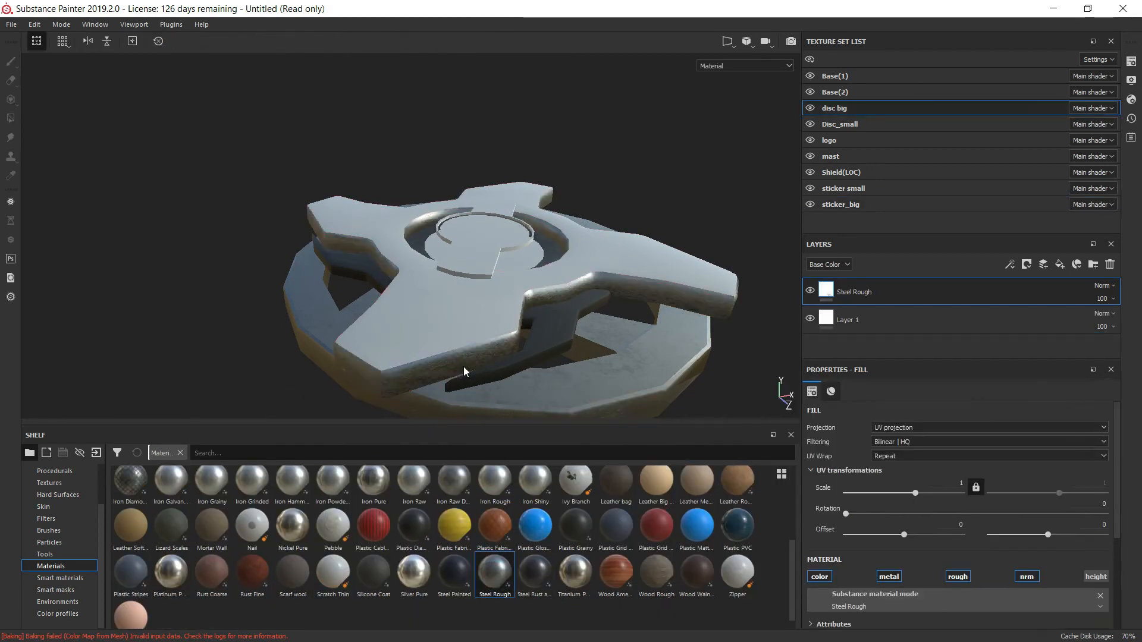
drag(495, 572, 462, 345)
alt+drag(474, 398, 500, 416)
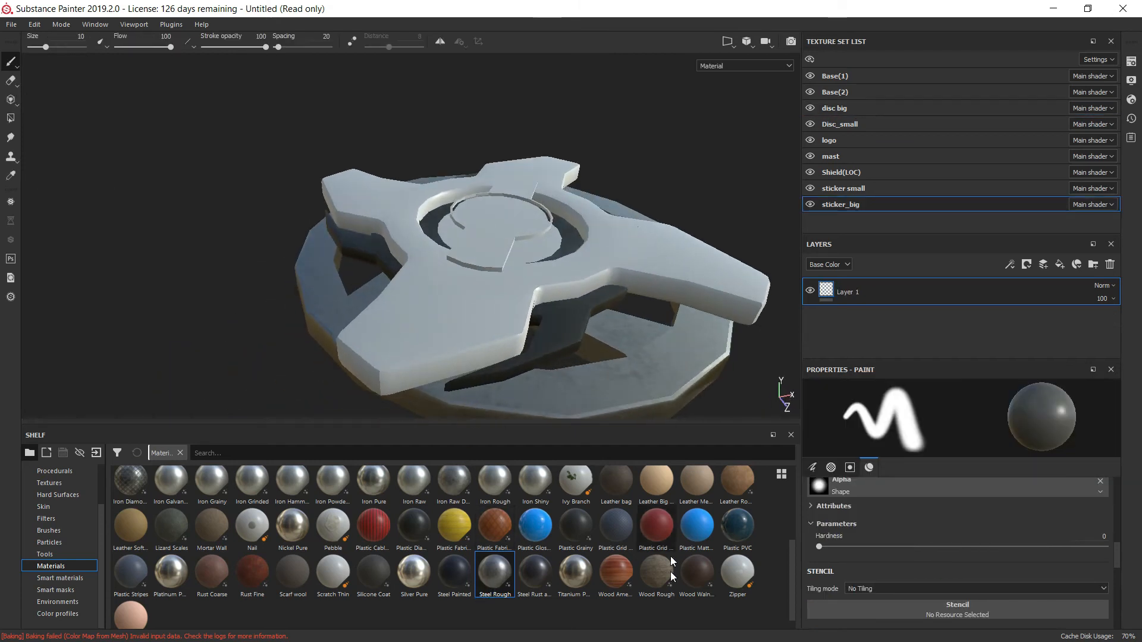
Apply the Plastic Dirty Scratched smart material to disc big and sticker_big.
click(40, 578)
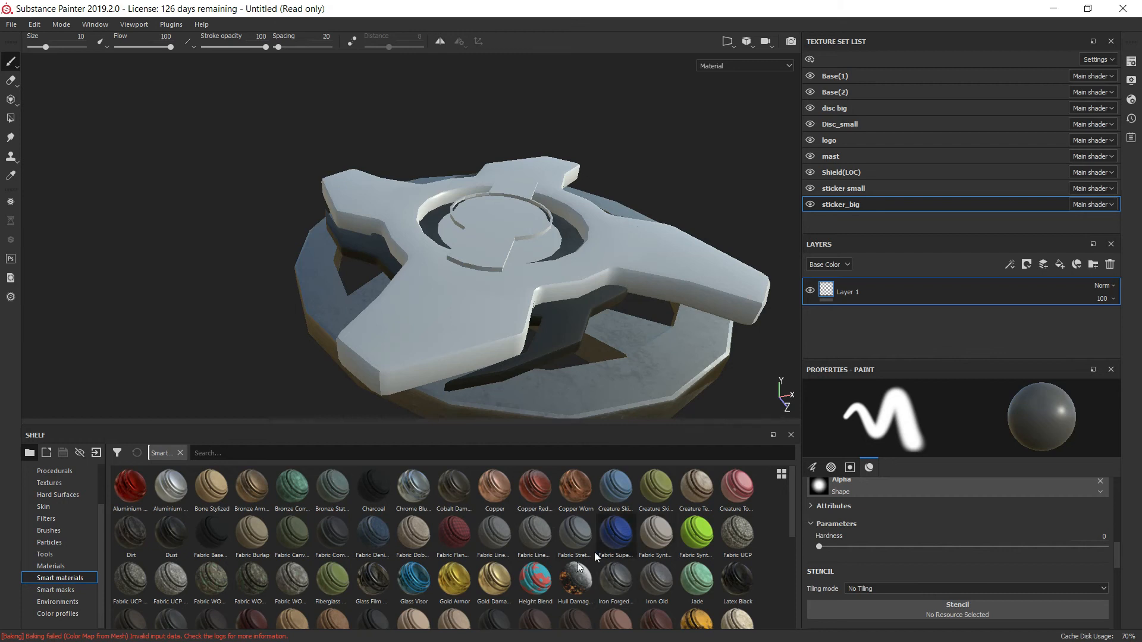
scroll(527, 580, down, 3)
drag(333, 528, 385, 376)
drag(333, 528, 633, 593)
Try the Steel Bright Layered, Hull Damage and Gold Armor smart materials on sticker small, undoing each one.
scroll(633, 593, down, 2)
drag(130, 559, 535, 246)
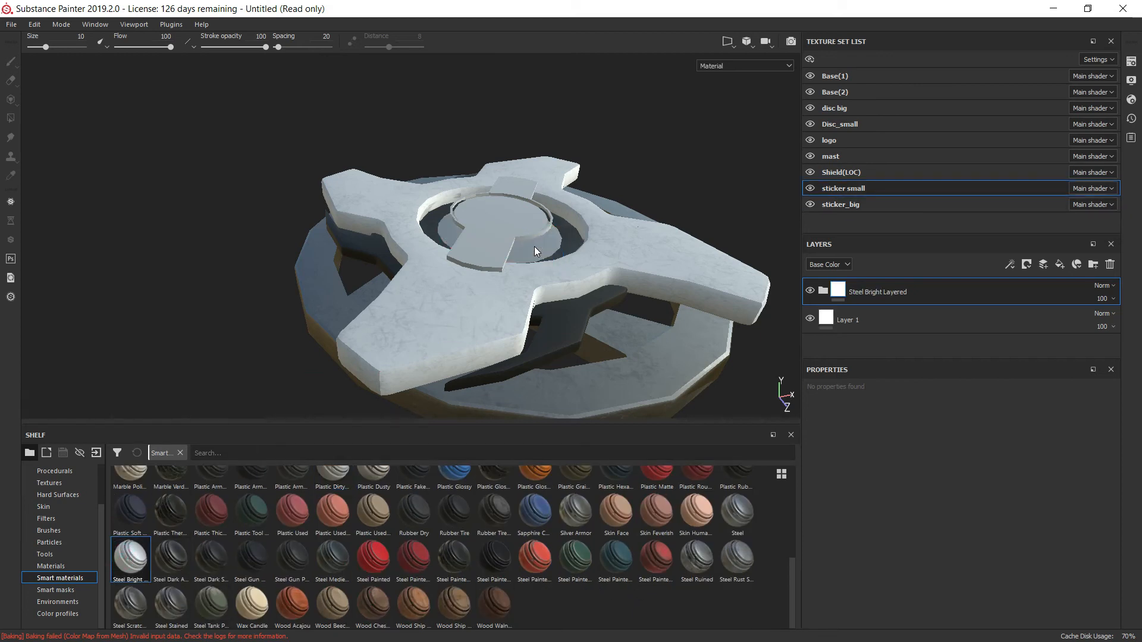
key(ctrl+z)
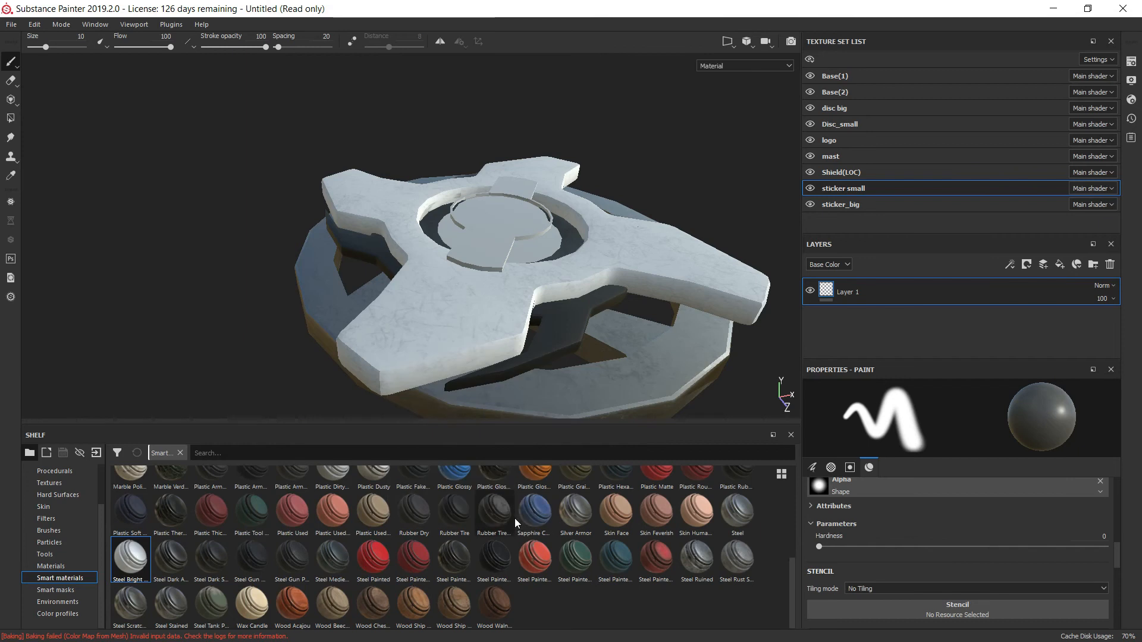
scroll(515, 519, up, 6)
drag(546, 255, 546, 256)
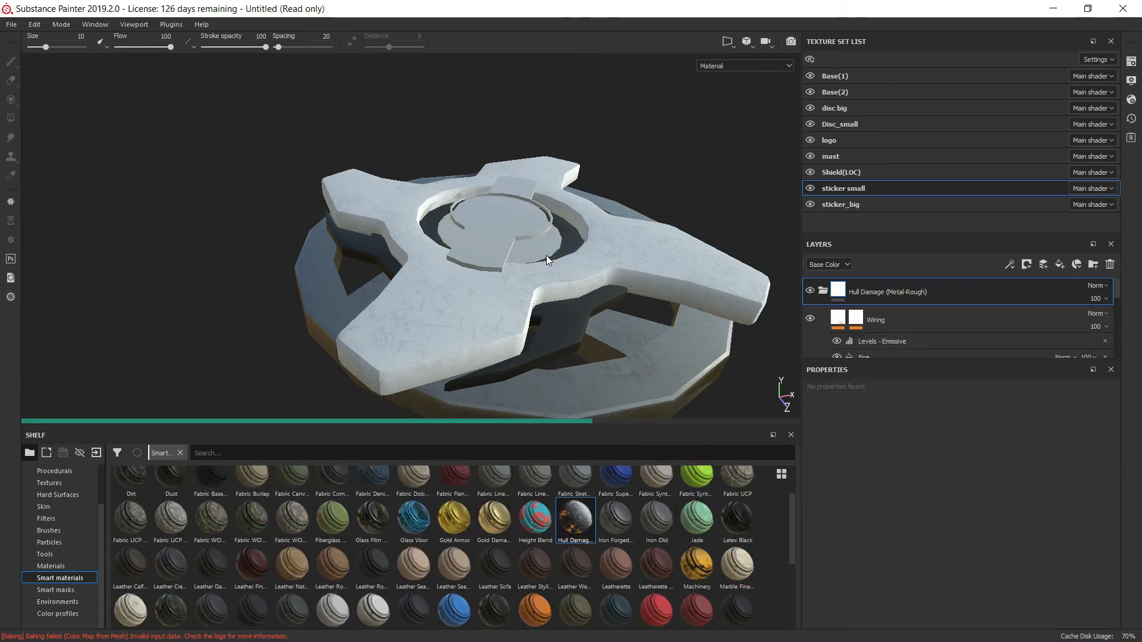
key(ctrl+z)
drag(455, 520, 530, 255)
key(ctrl+z)
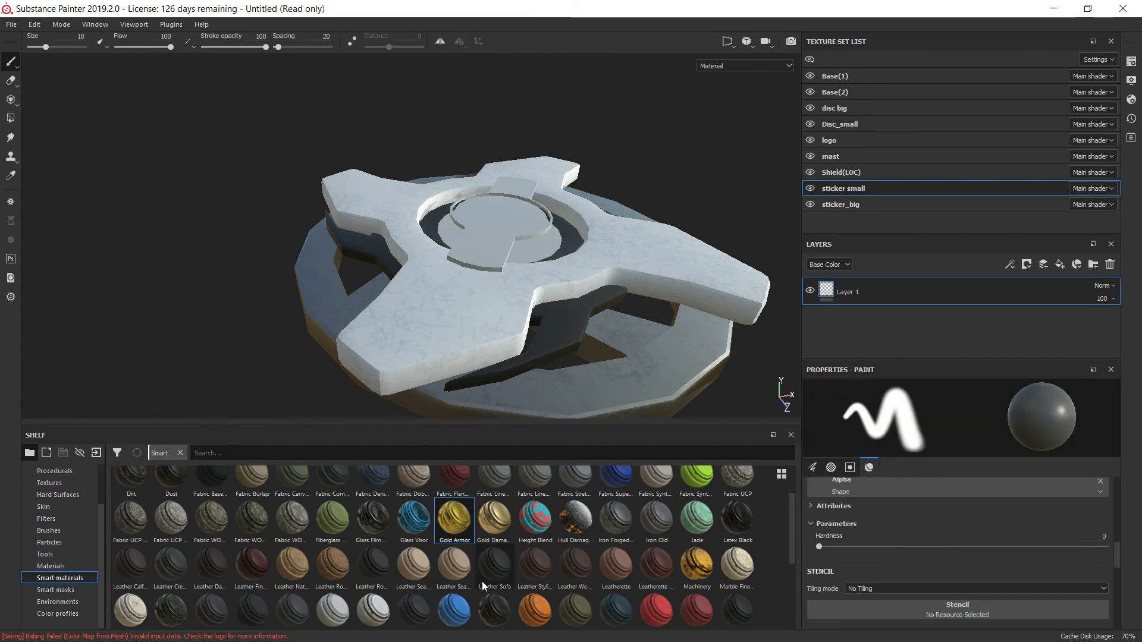
Try the Marble Polished smart material on sticker small and mast and undo it.
drag(469, 568, 448, 601)
drag(401, 431, 544, 256)
drag(133, 617, 489, 260)
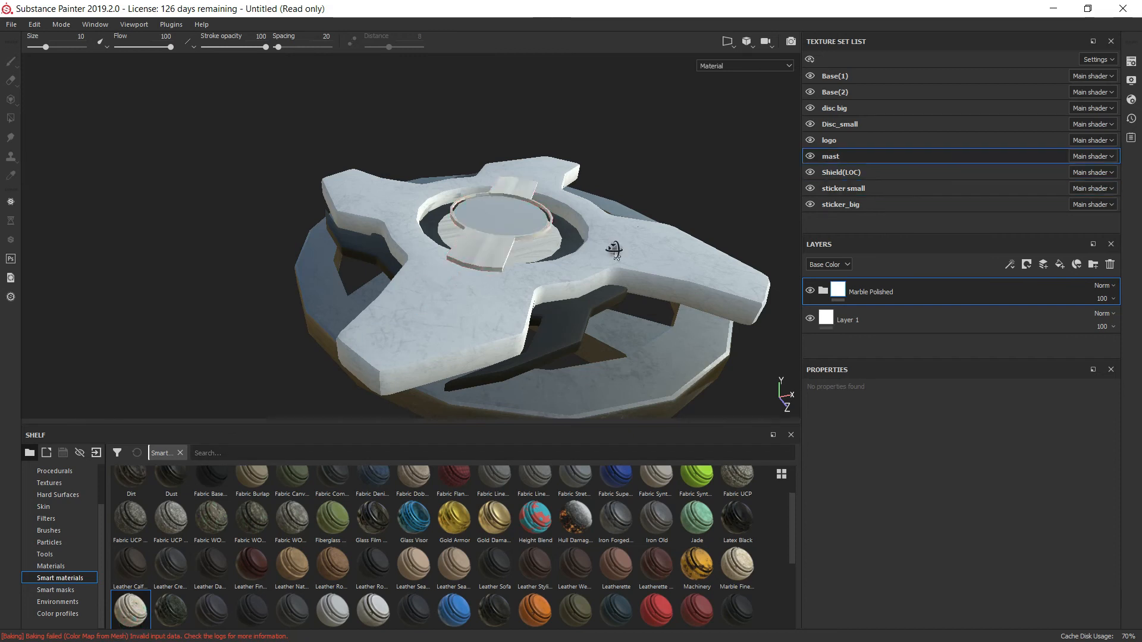
alt+drag(615, 250, 401, 280)
alt+middle_drag(610, 269, 530, 286)
alt+drag(530, 286, 513, 310)
key(ctrl+z)
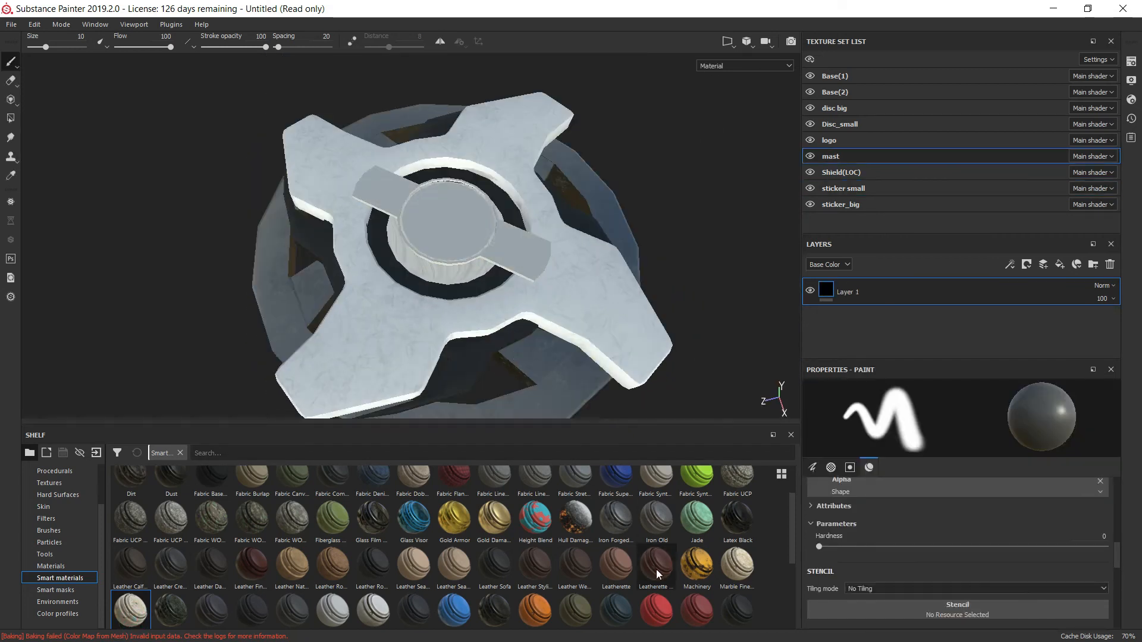
Apply the Plastic Dirty Scratched smart material to the logo cap and the remaining untextured central parts.
scroll(695, 559, up, 1)
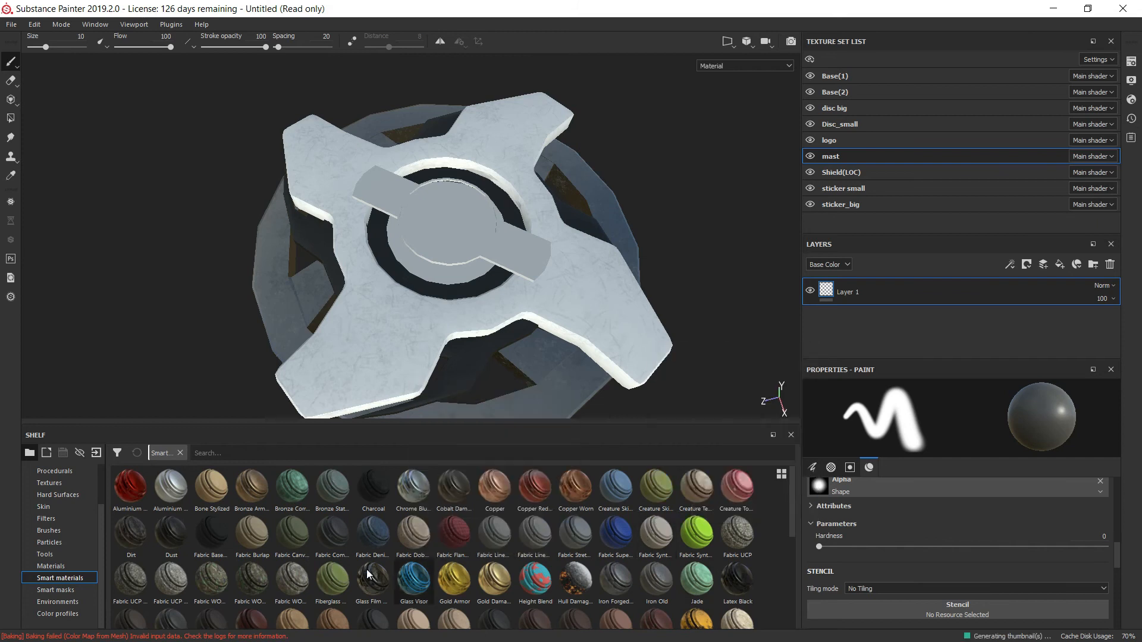
scroll(304, 571, down, 5)
scroll(341, 510, up, 3)
drag(333, 610, 451, 232)
alt+drag(572, 357, 598, 369)
Add a paint layer above Plastic Dirty Scratched in the logo texture set and show its paint material settings.
click(1043, 264)
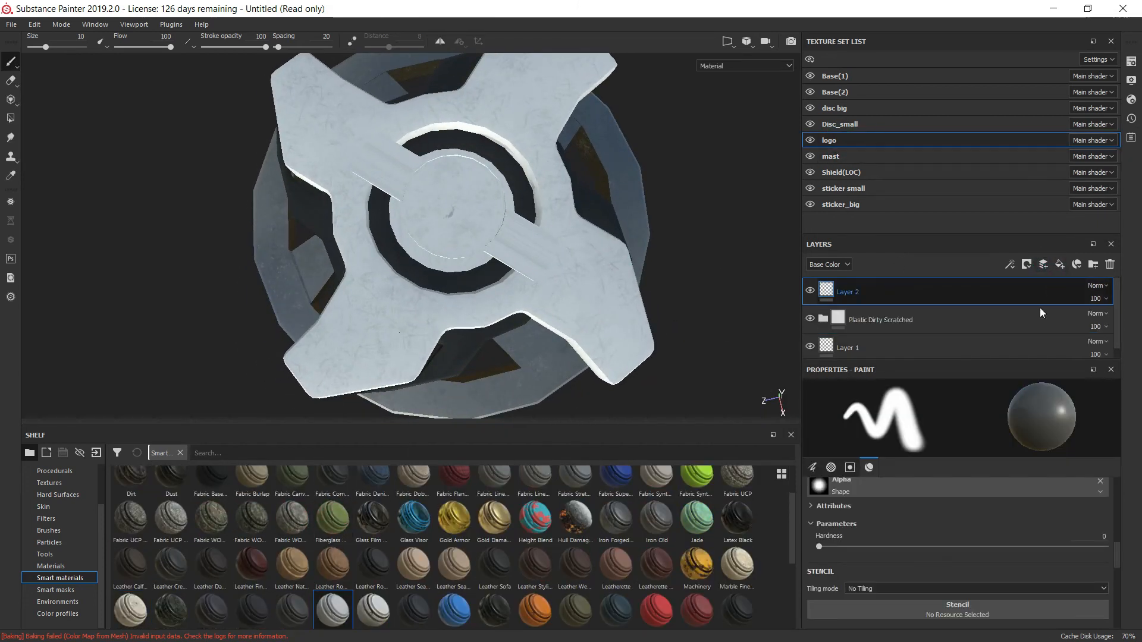
click(869, 468)
scroll(1034, 507, down, 2)
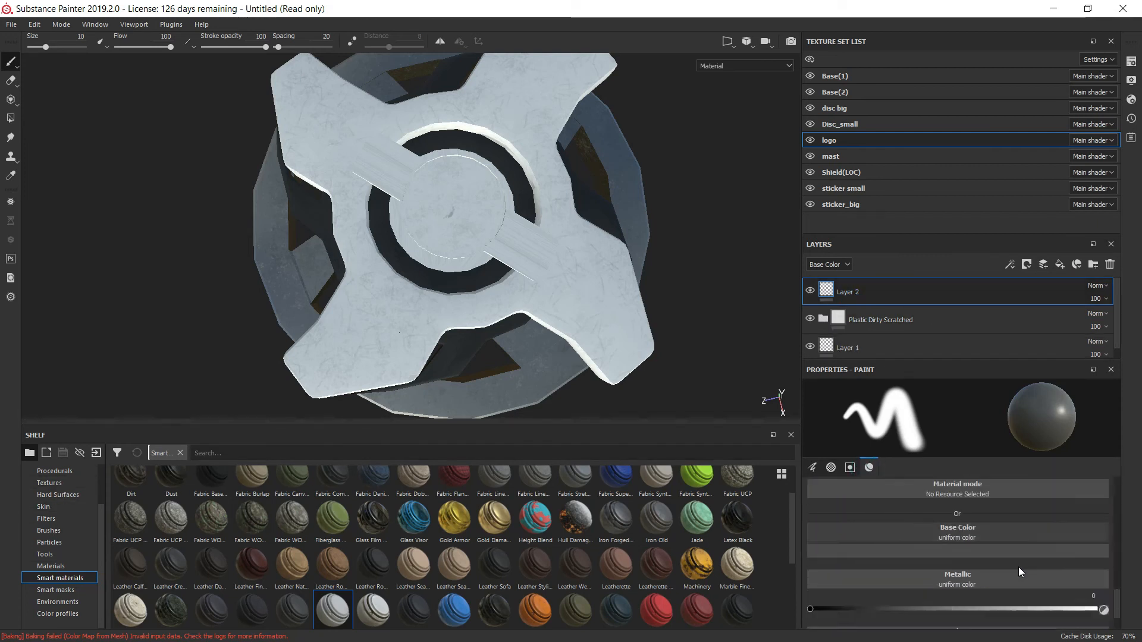
scroll(64, 520, up, 1)
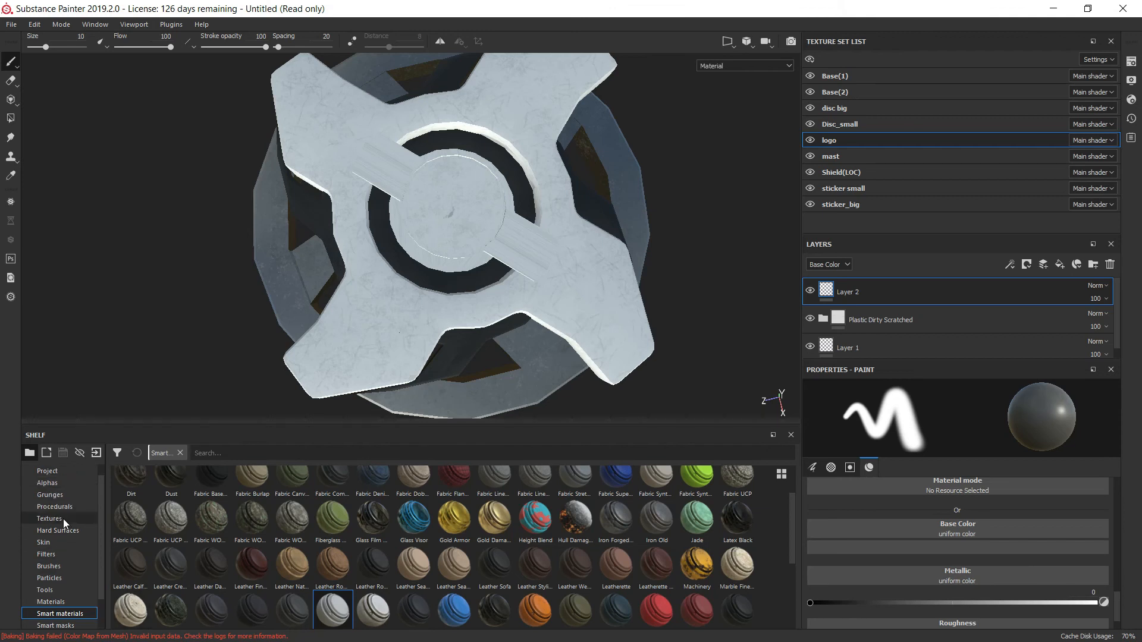
Import the red-and-yellow logo PNG from the desktop as a texture into the project 'Untitled'.
scroll(57, 580, up, 1)
click(64, 481)
click(1054, 9)
mouse_move(84, 332)
mouse_down()
mouse_move(283, 624)
mouse_move(509, 637)
mouse_move(383, 484)
mouse_up()
click(724, 203)
click(716, 208)
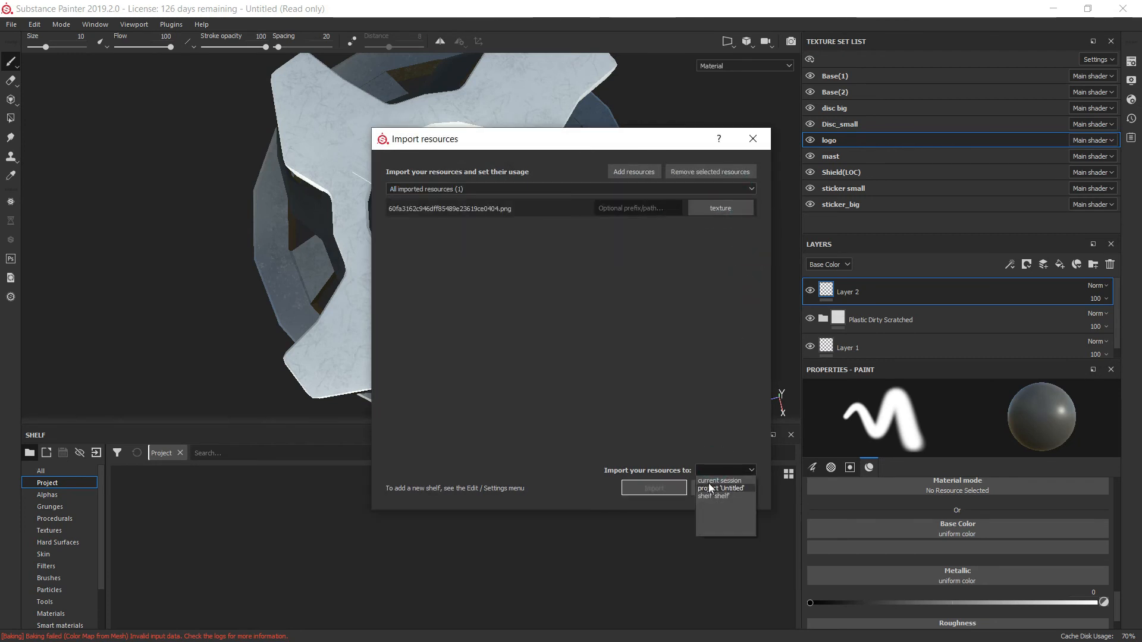
click(654, 489)
Assign the imported logo image as the paint brush's base color.
drag(348, 516, 970, 586)
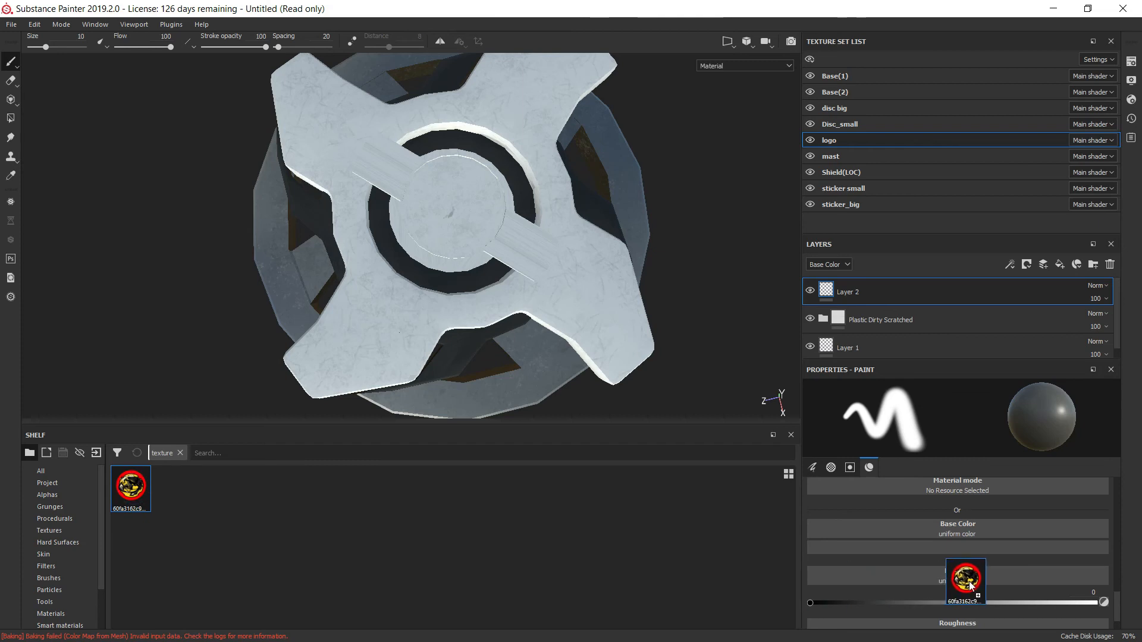
drag(989, 531, 988, 529)
Set the brush size to 24.69, try stamping the logo image on the center of the cap, and undo the stamp.
scroll(455, 208, up, 3)
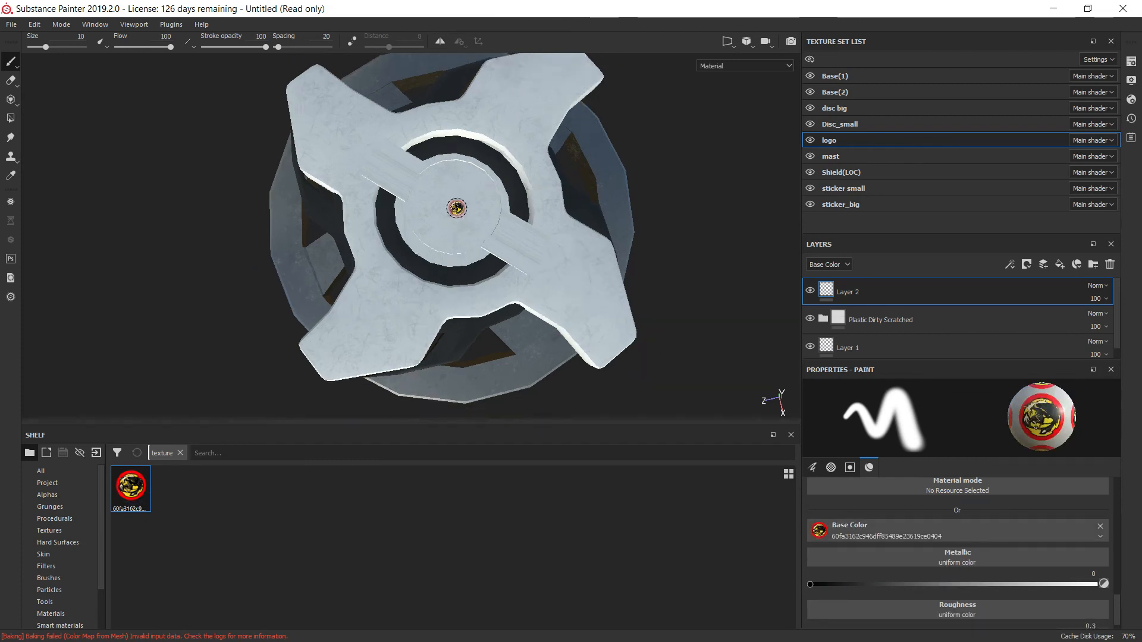
scroll(456, 207, up, 2)
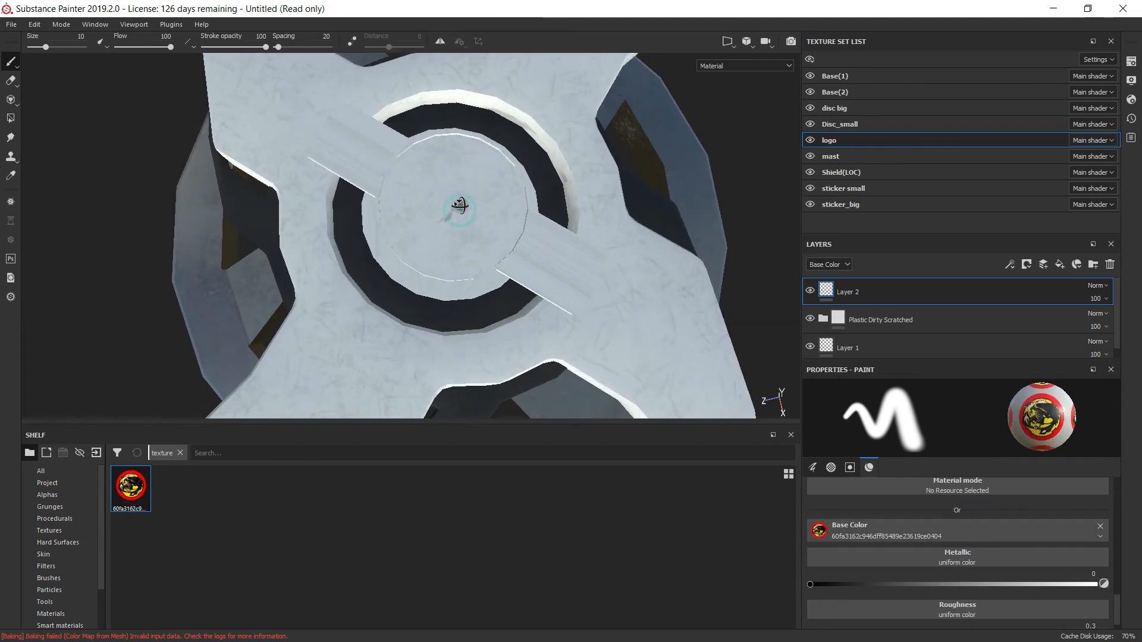
scroll(476, 214, up, 3)
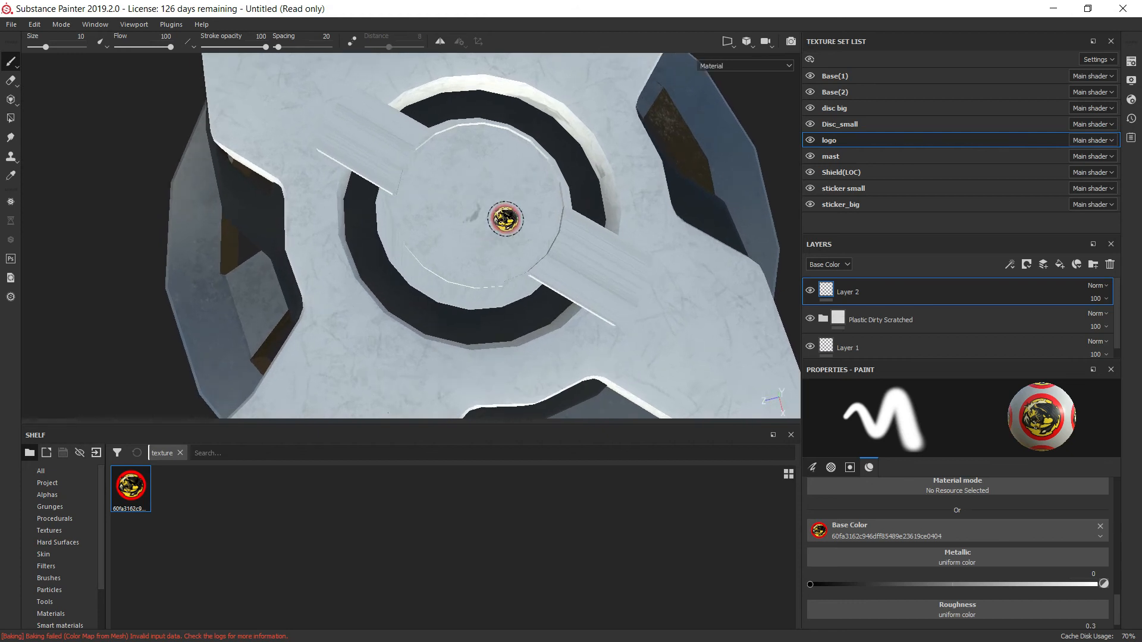
scroll(911, 549, up, 3)
scroll(894, 537, up, 5)
mouse_move(924, 513)
mouse_down()
mouse_move(1024, 513)
mouse_move(953, 516)
mouse_up()
click(475, 205)
key(ctrl+z)
Replace the soft brush with the Basic Hard brush preset.
scroll(865, 548, down, 5)
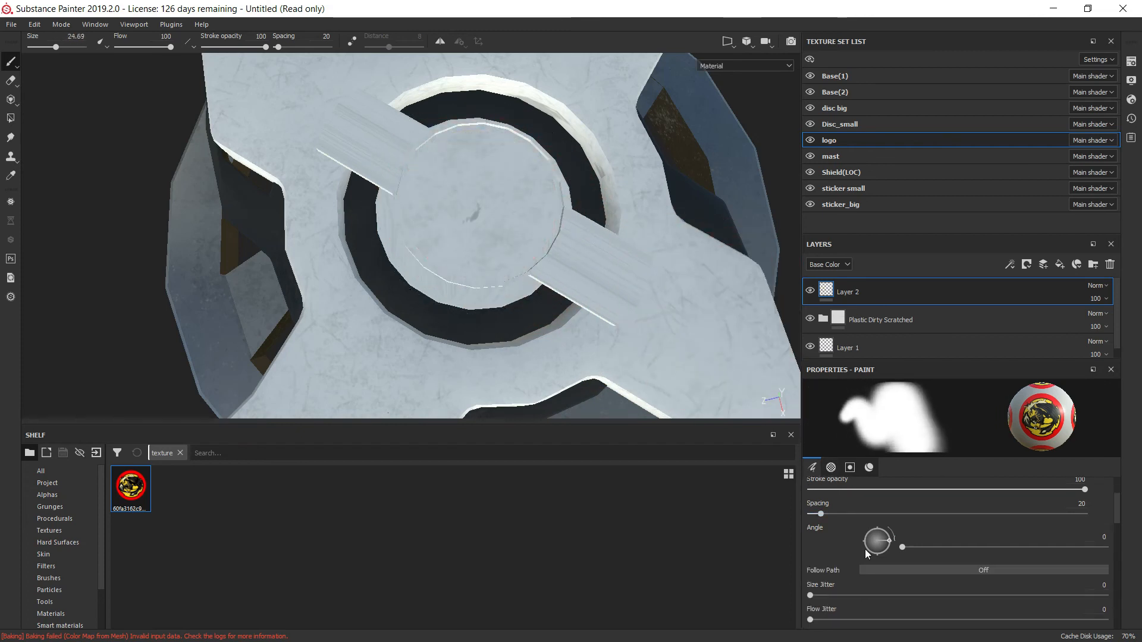
scroll(885, 572, down, 3)
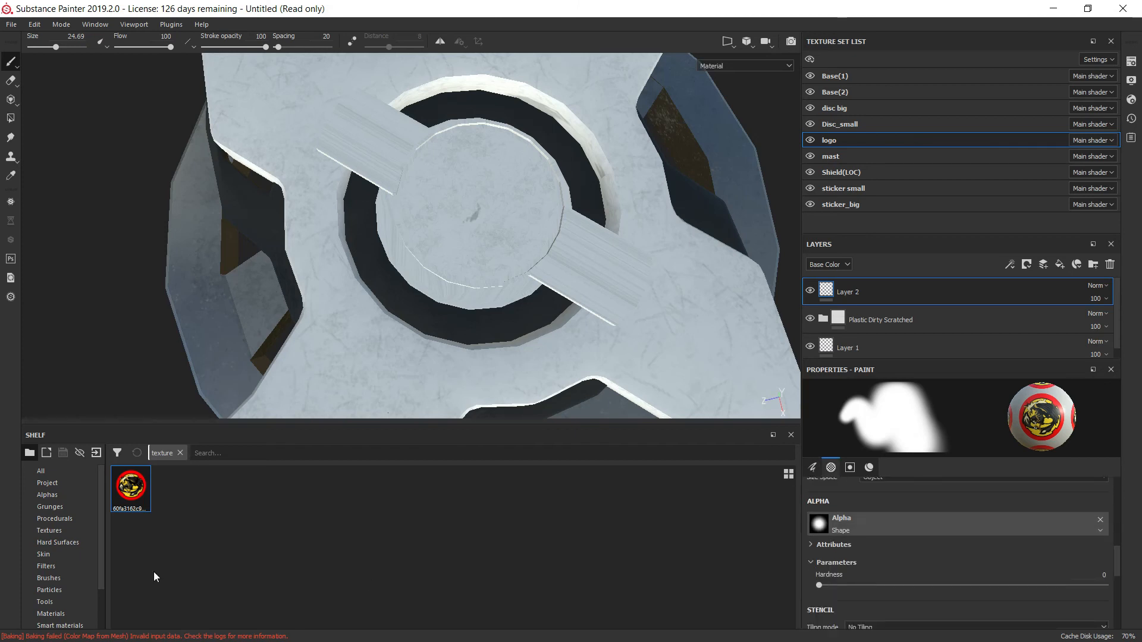
click(62, 580)
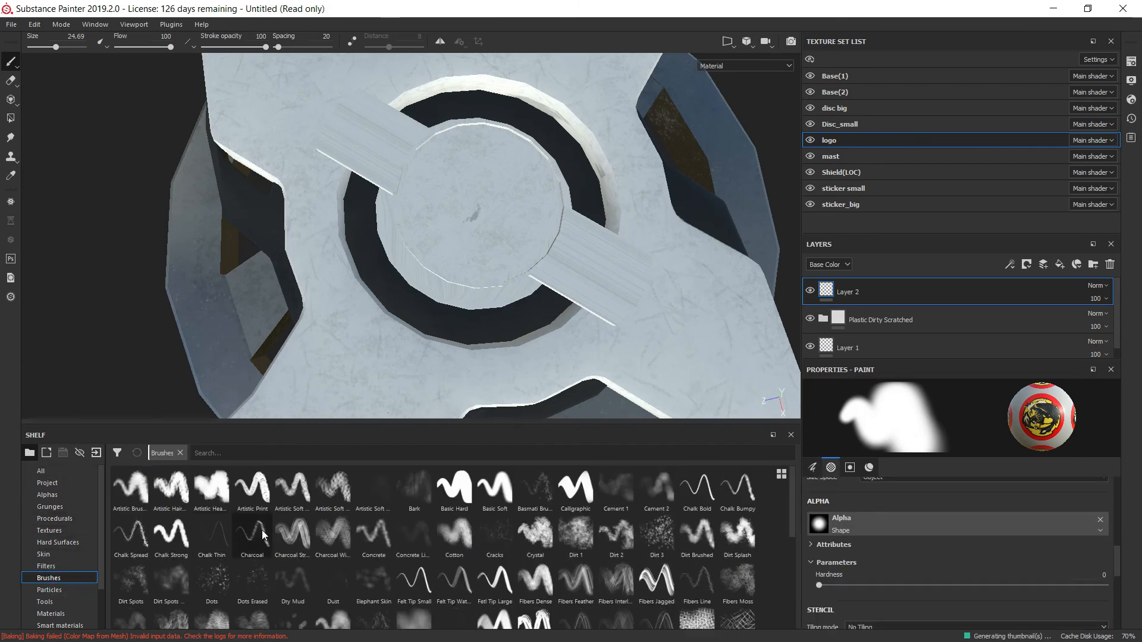
drag(453, 489, 849, 518)
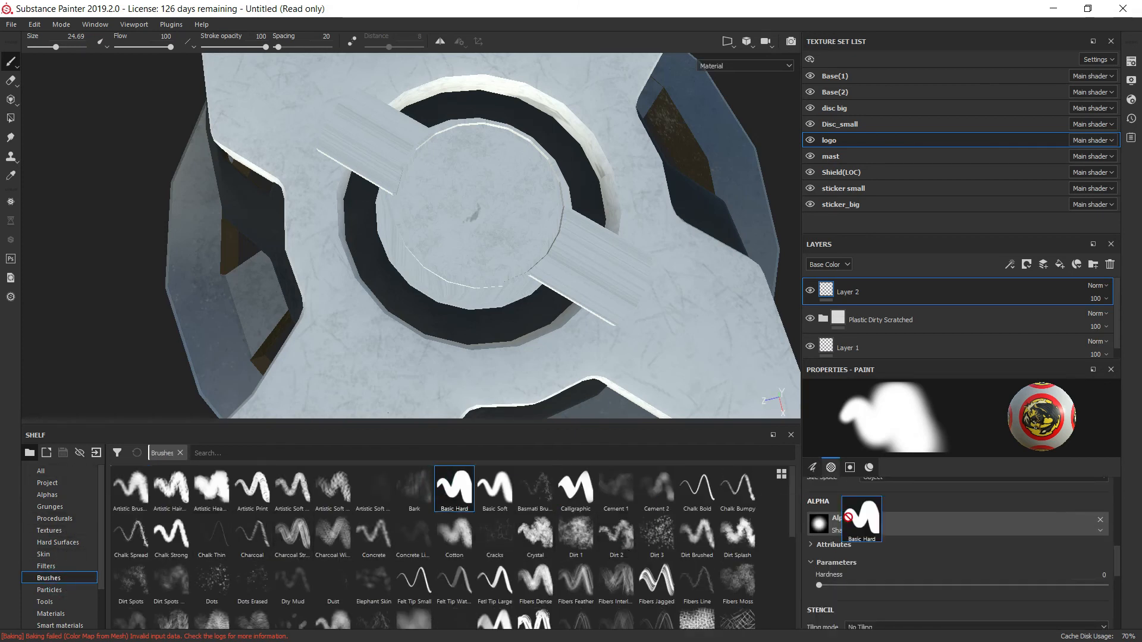
click(463, 493)
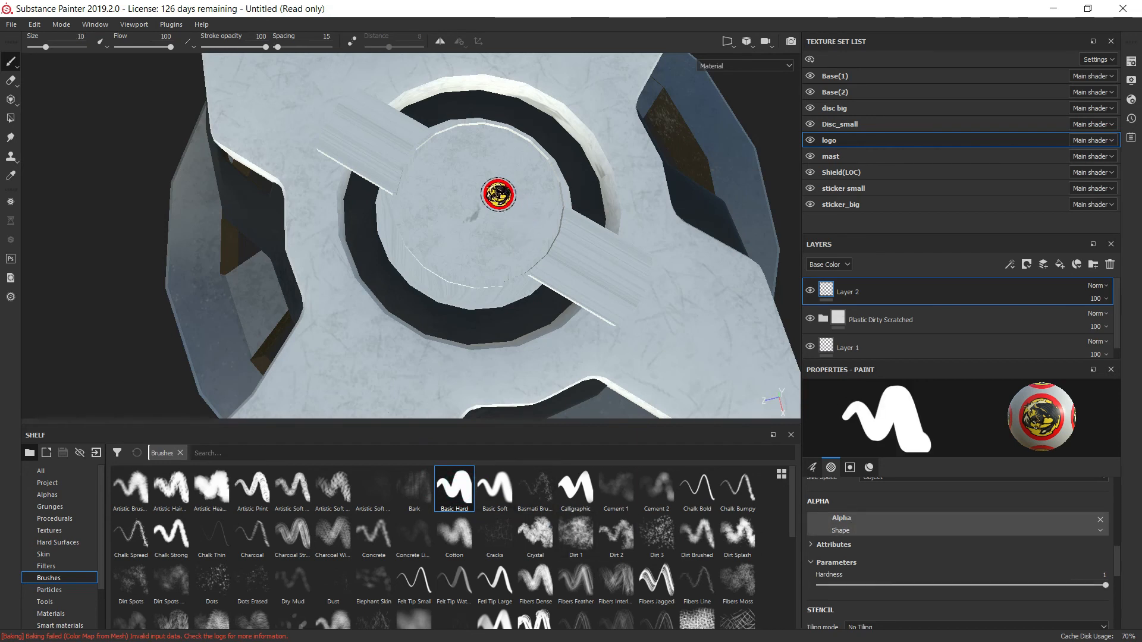
Stamp the logo image centered on the cap with the brush at size 50.95 and hardness 0.925.
ctrl+right_drag(494, 206, 565, 208)
click(475, 202)
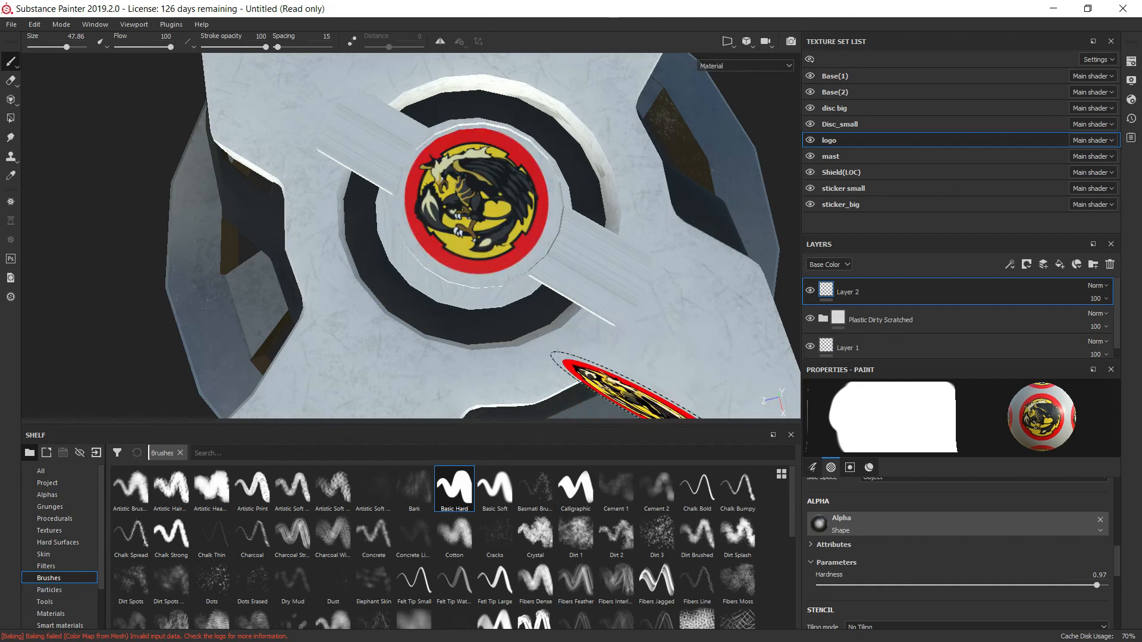
key(ctrl+z)
ctrl+right_drag(477, 198, 483, 205)
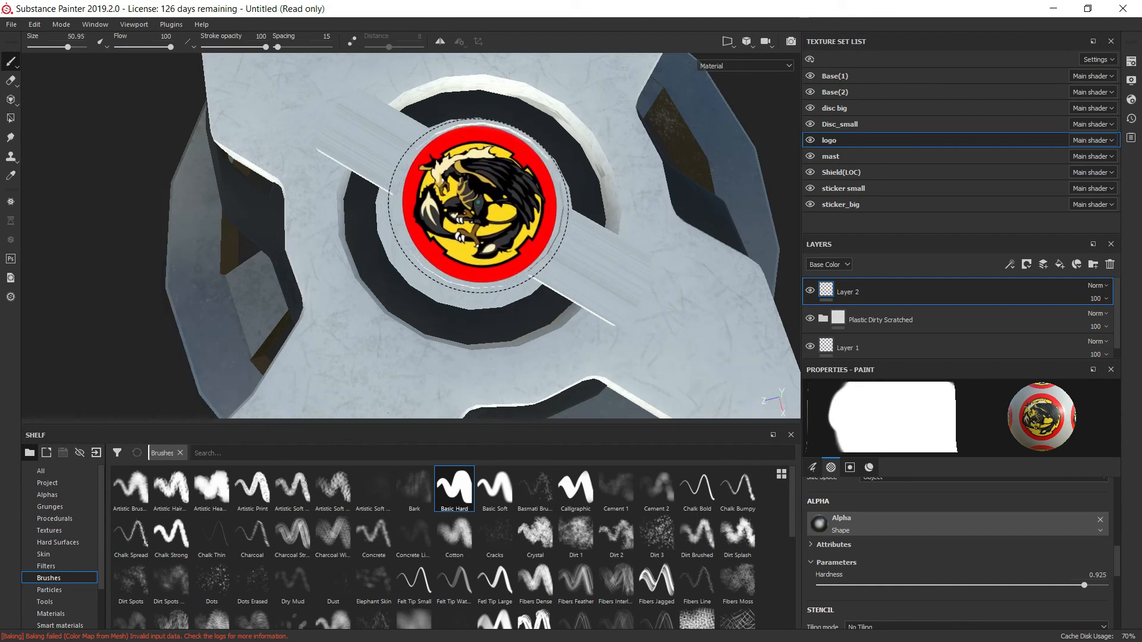
click(478, 202)
scroll(630, 329, up, 1)
scroll(660, 327, down, 5)
alt+middle_drag(660, 310, 522, 266)
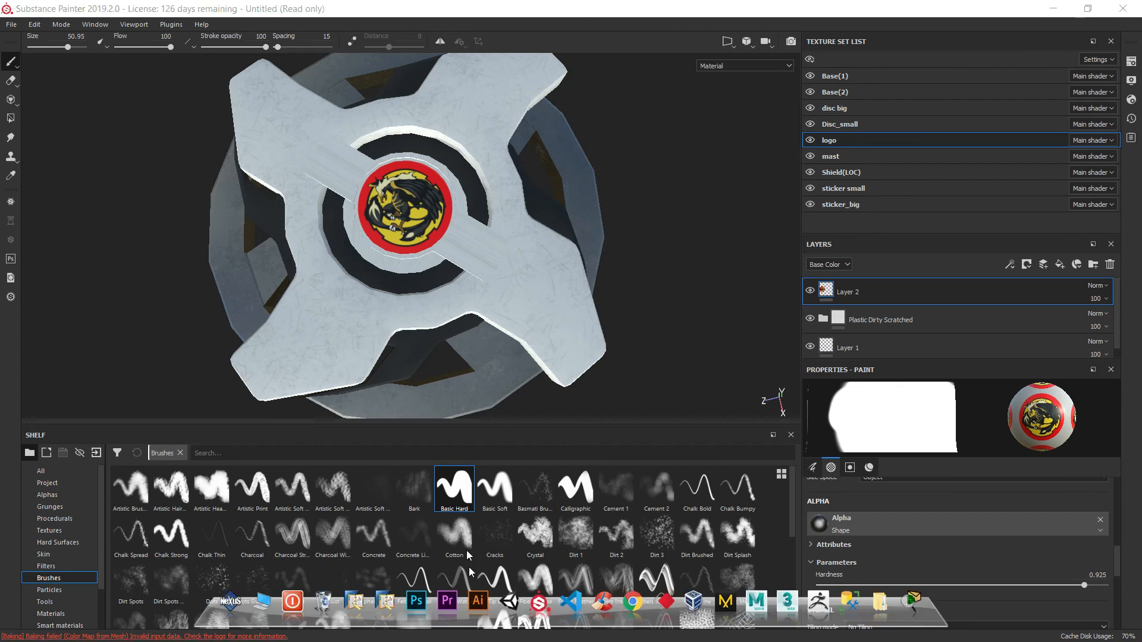
Import the red brush-stroke ring PNG from the desktop as a texture into the current session.
key(super)
click(362, 628)
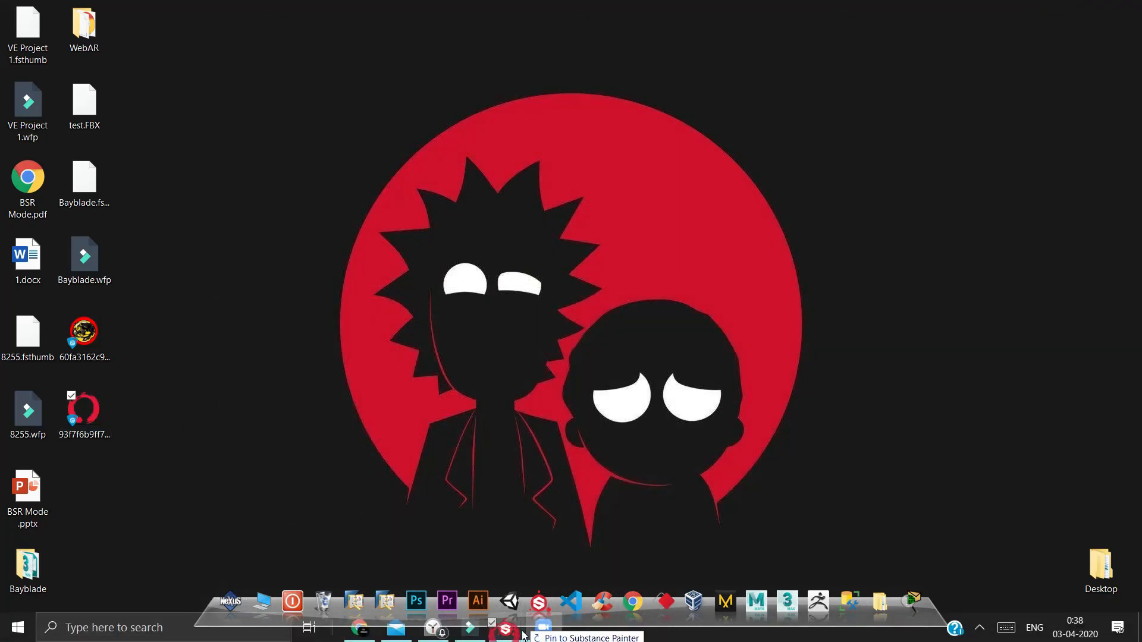
drag(523, 635, 604, 503)
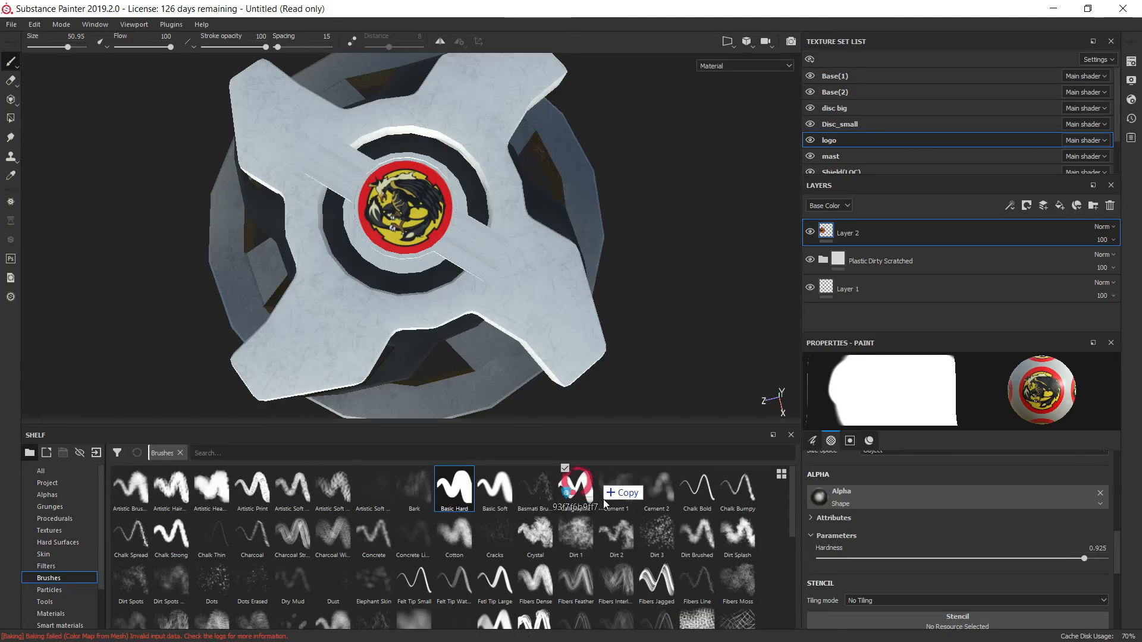
drag(119, 506, 122, 507)
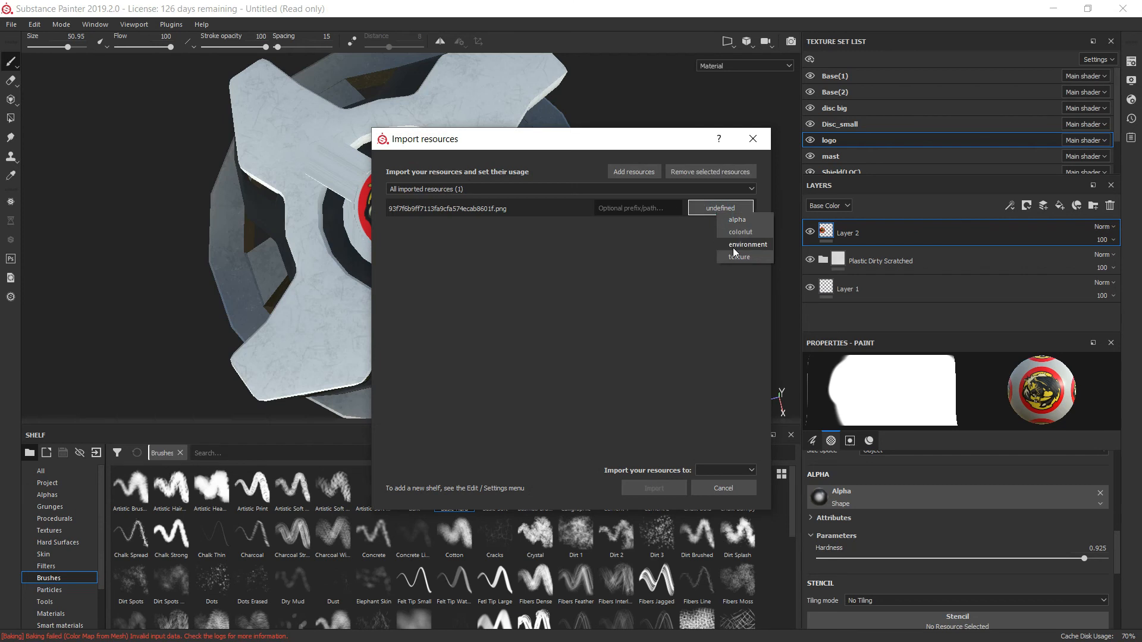
click(722, 482)
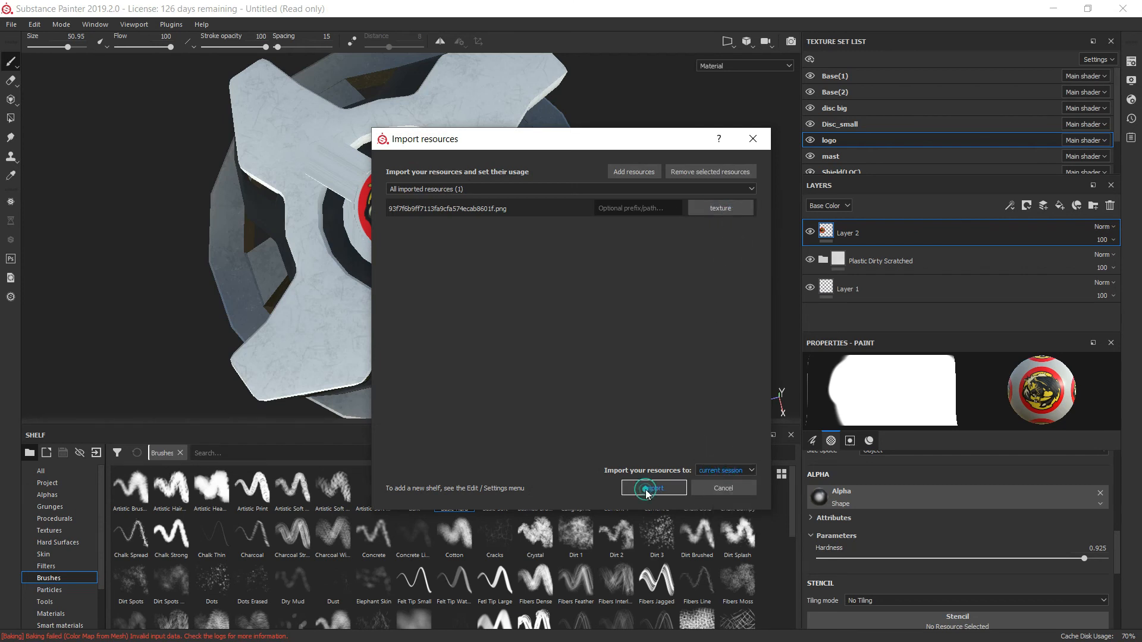
click(649, 489)
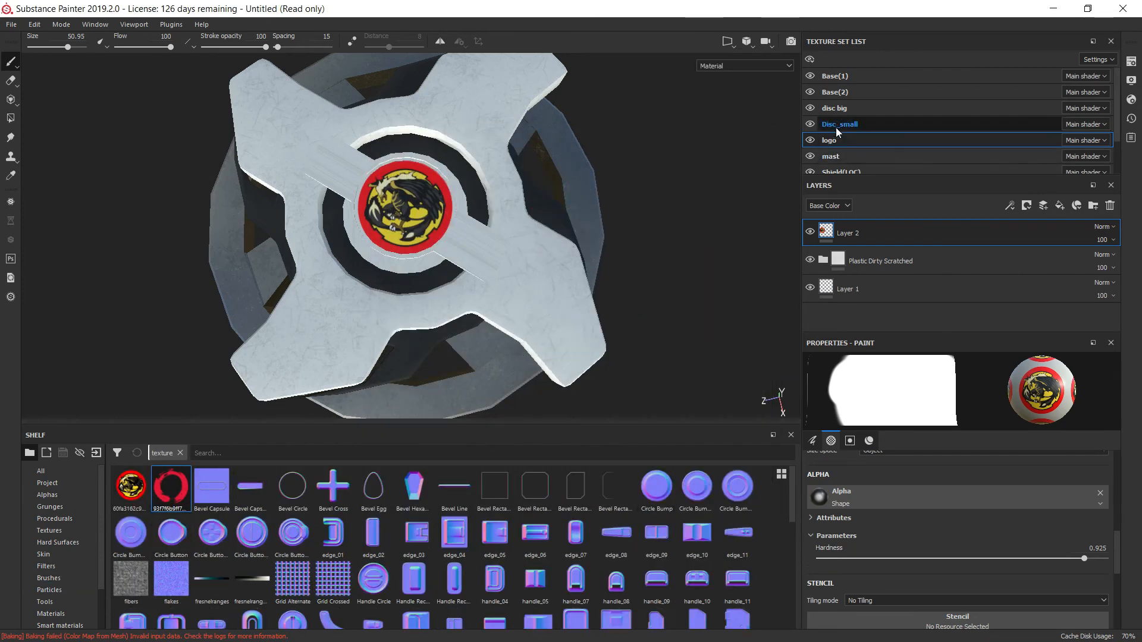
Add a paint layer above Plastic Dirty Scratched in the sticker_big texture set and use the red ring image as brush base color.
click(838, 125)
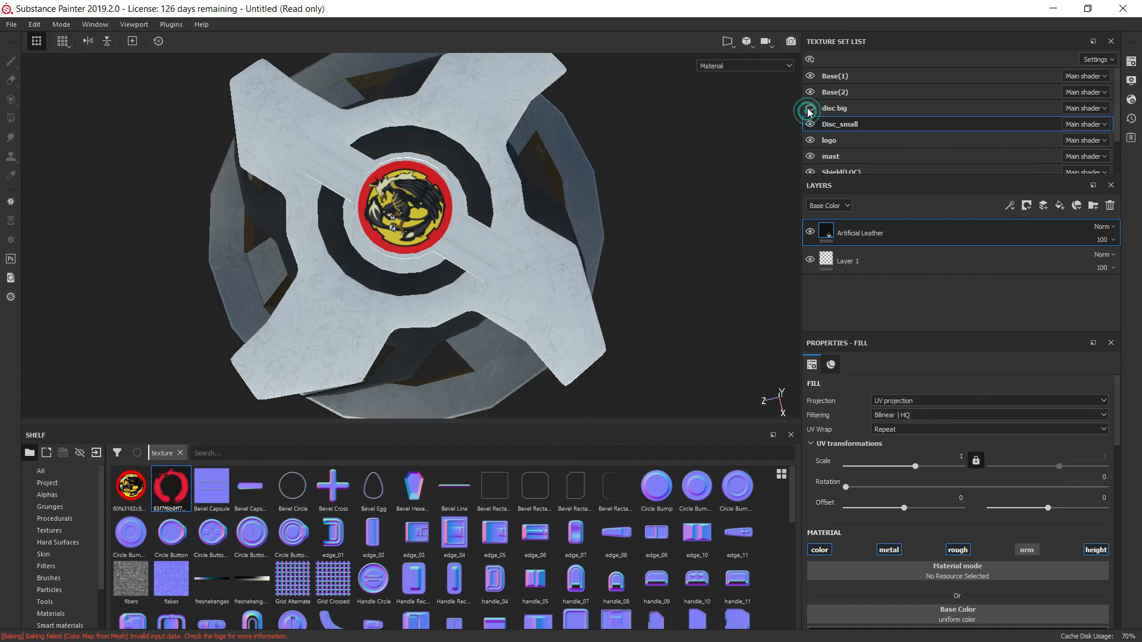
scroll(812, 144, down, 3)
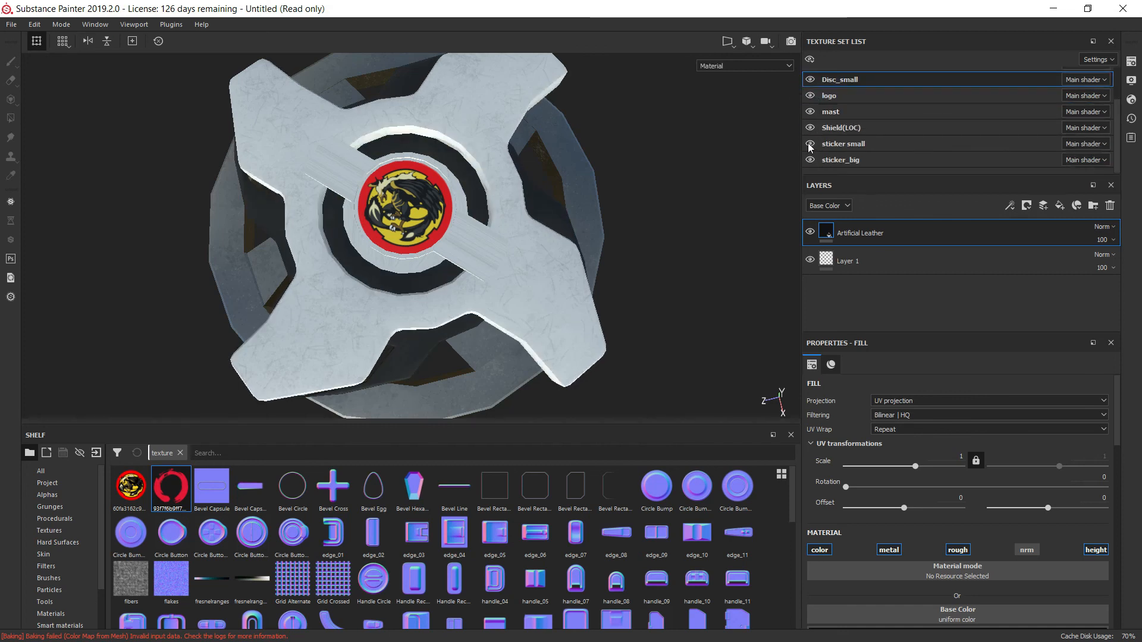
click(811, 145)
click(812, 157)
click(812, 157)
click(878, 160)
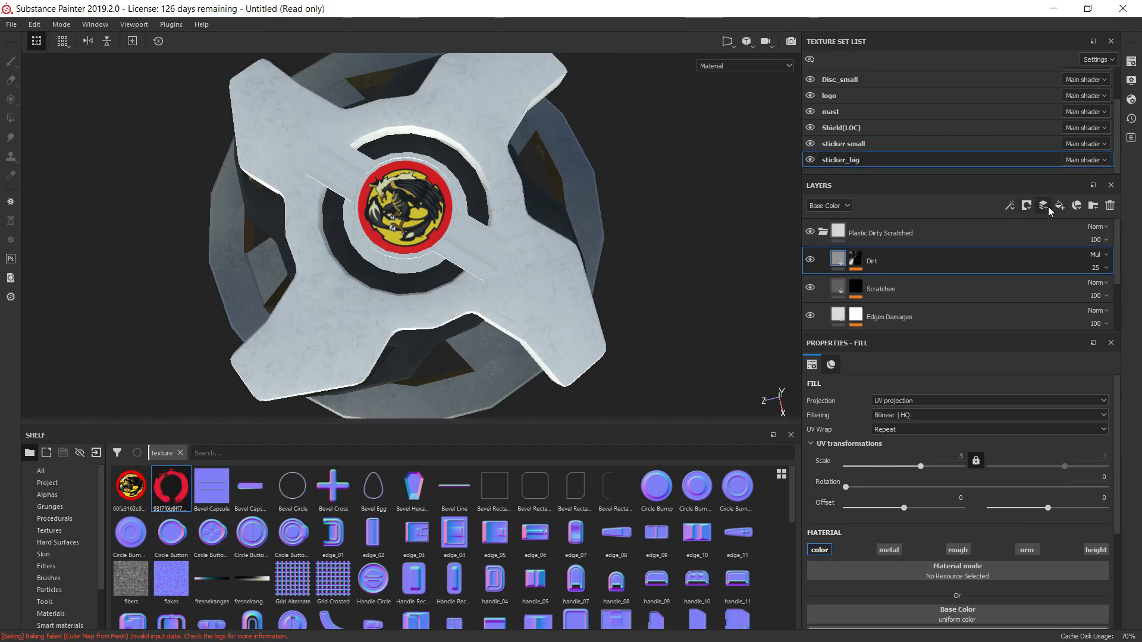
click(960, 265)
drag(960, 266, 959, 229)
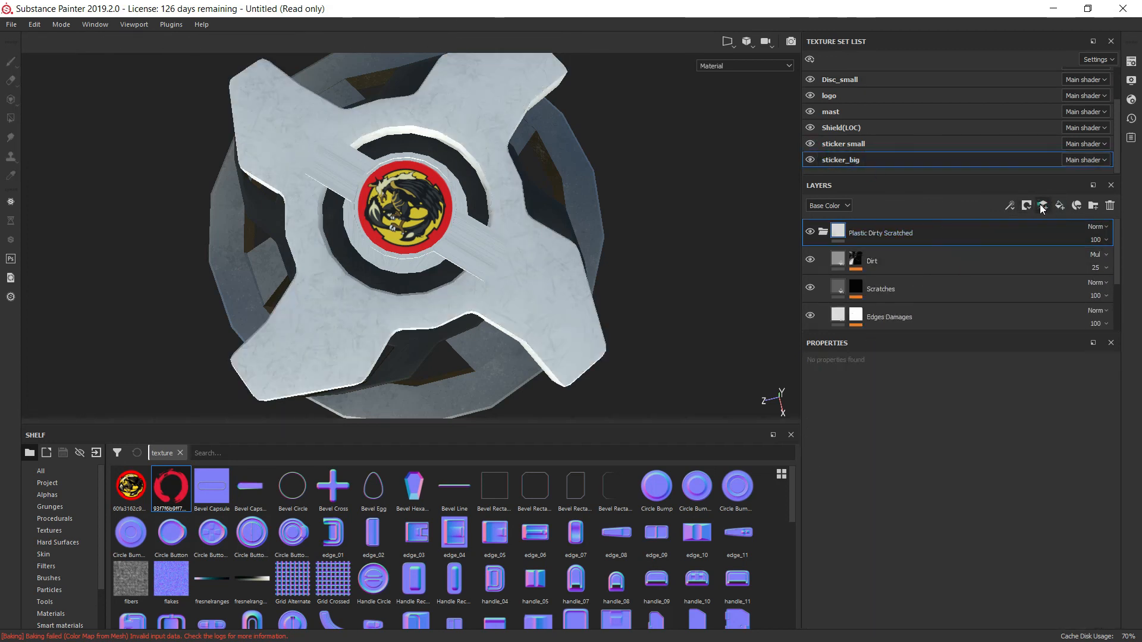
scroll(904, 535, down, 3)
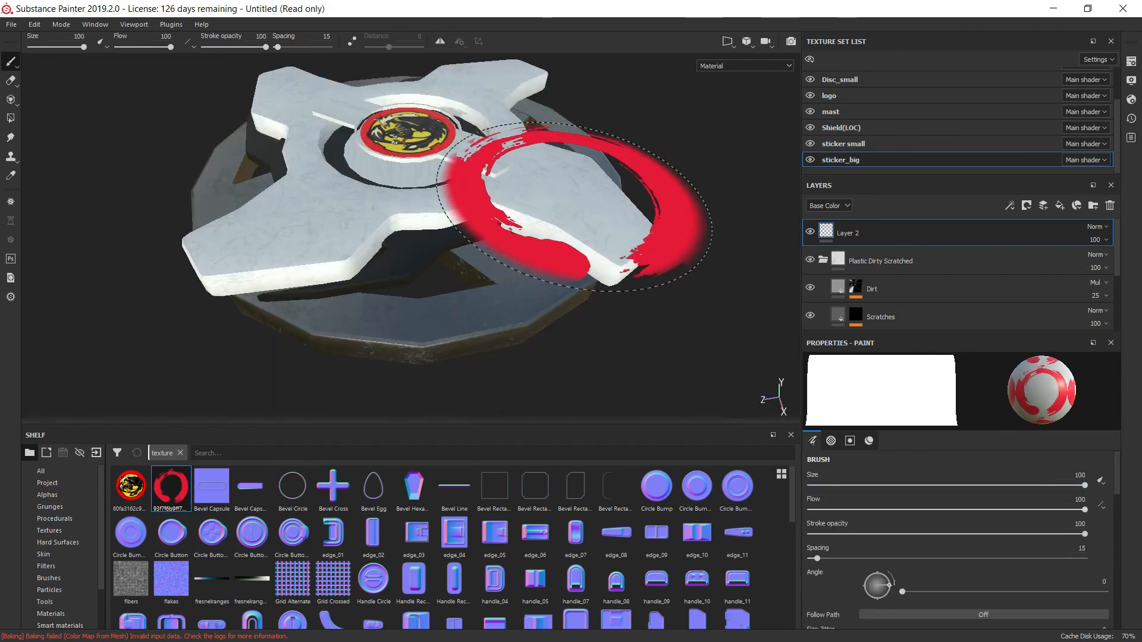
Stamp the red ring image at brush size 100 on the first arm of the top piece.
mouse_move(509, 199)
alt+mouse_down()
mouse_move(505, 315)
mouse_move(443, 375)
alt+mouse_up()
click(422, 285)
click(411, 277)
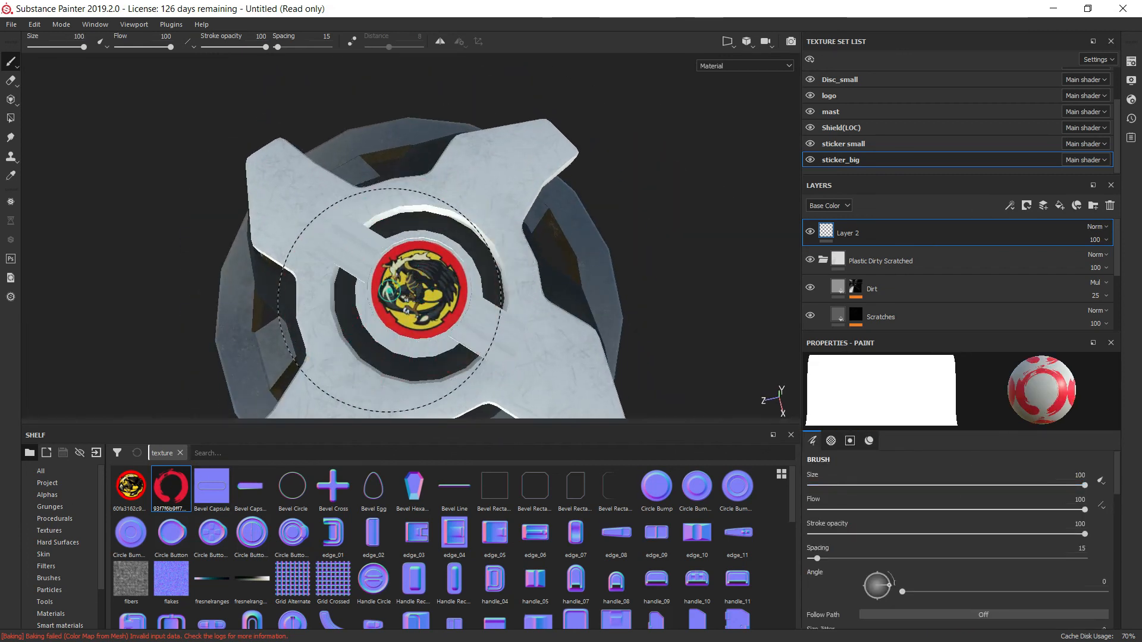
click(471, 197)
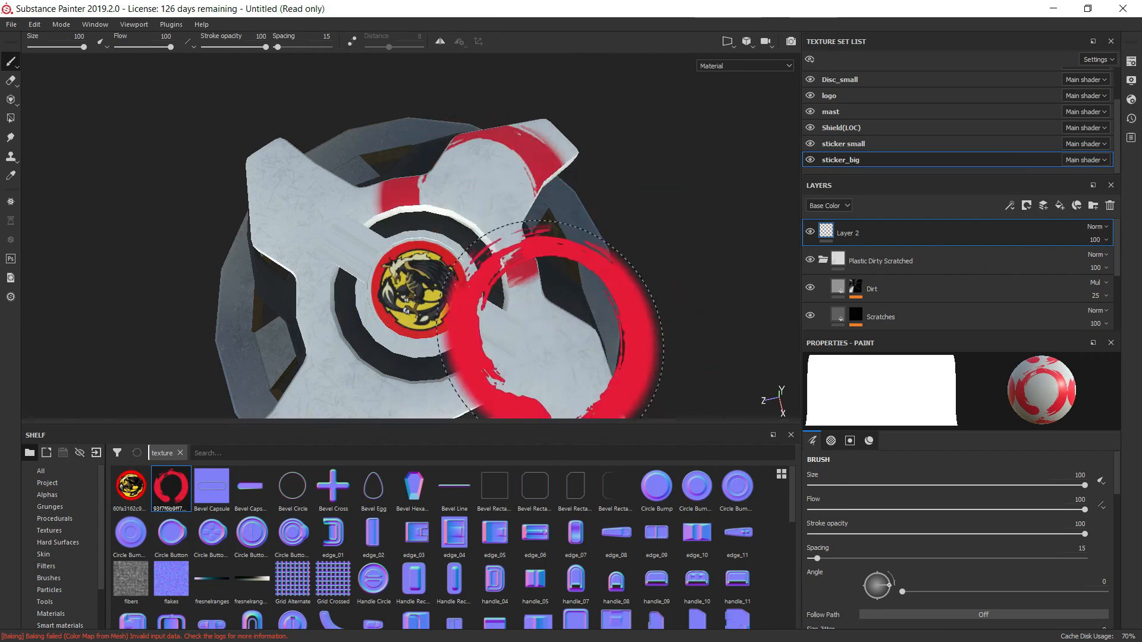
Stamp the red ring image on the remaining three arms of the top piece.
scroll(530, 318, up, 1)
scroll(506, 286, down, 3)
alt+middle_drag(485, 258, 463, 182)
scroll(462, 182, down, 1)
click(522, 265)
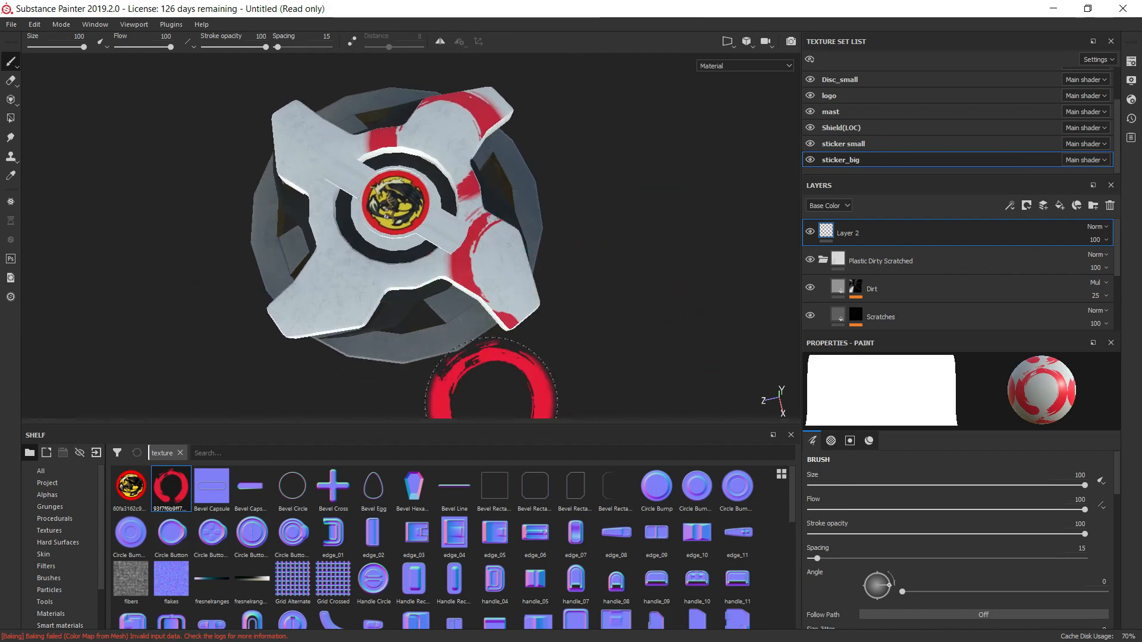
click(341, 299)
click(276, 151)
alt+drag(684, 269, 586, 264)
scroll(418, 234, up, 3)
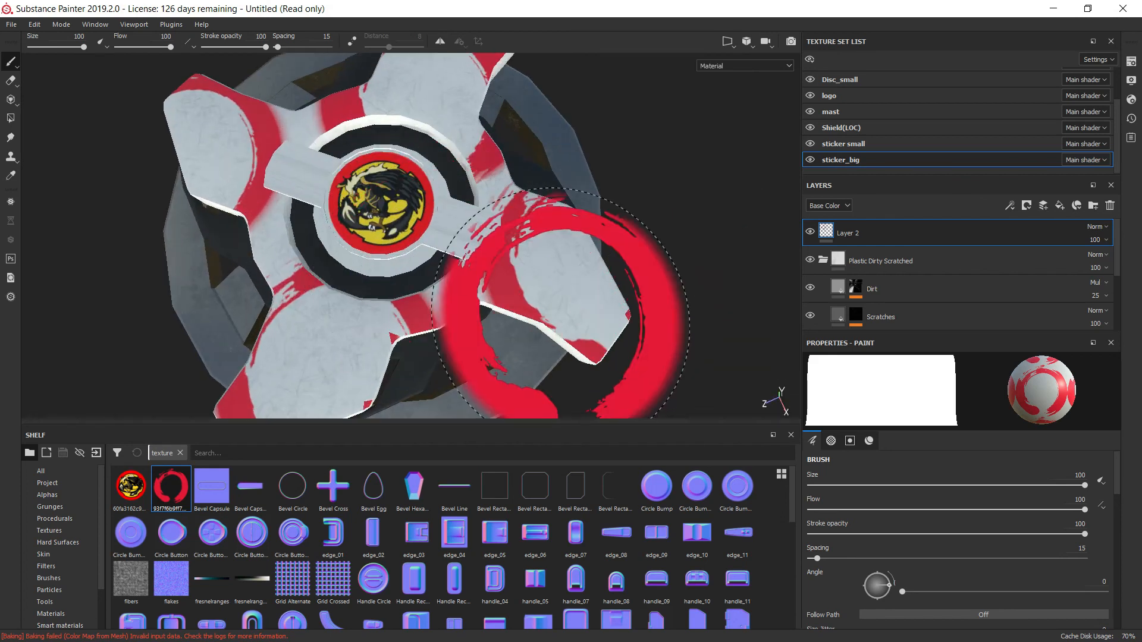
alt+drag(557, 308, 561, 178)
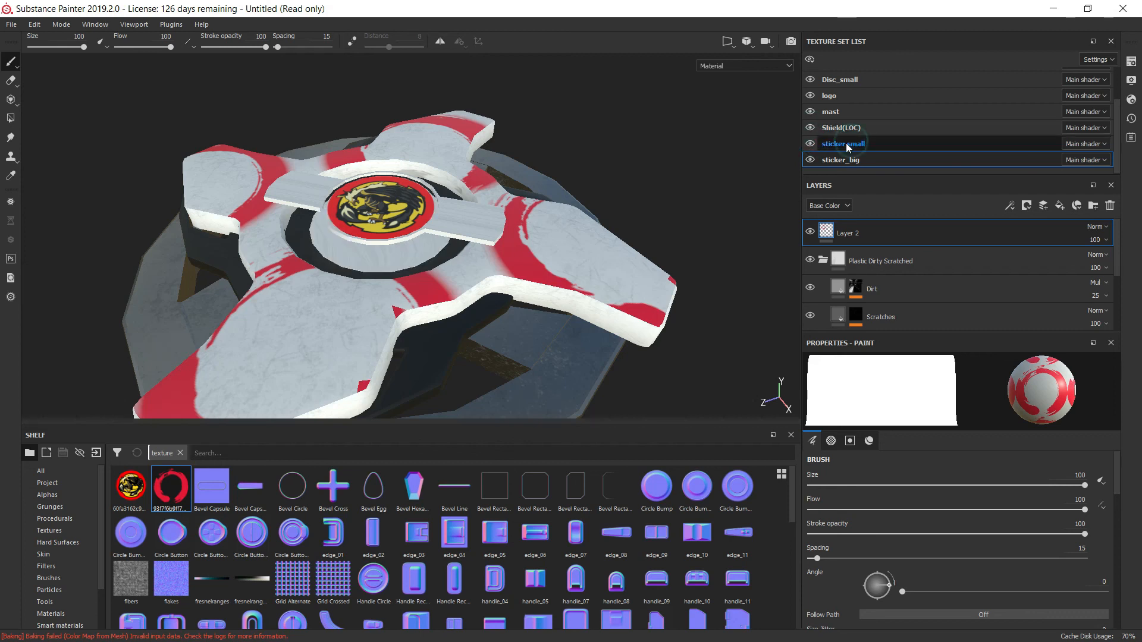
Select the sticker small texture set.
click(849, 147)
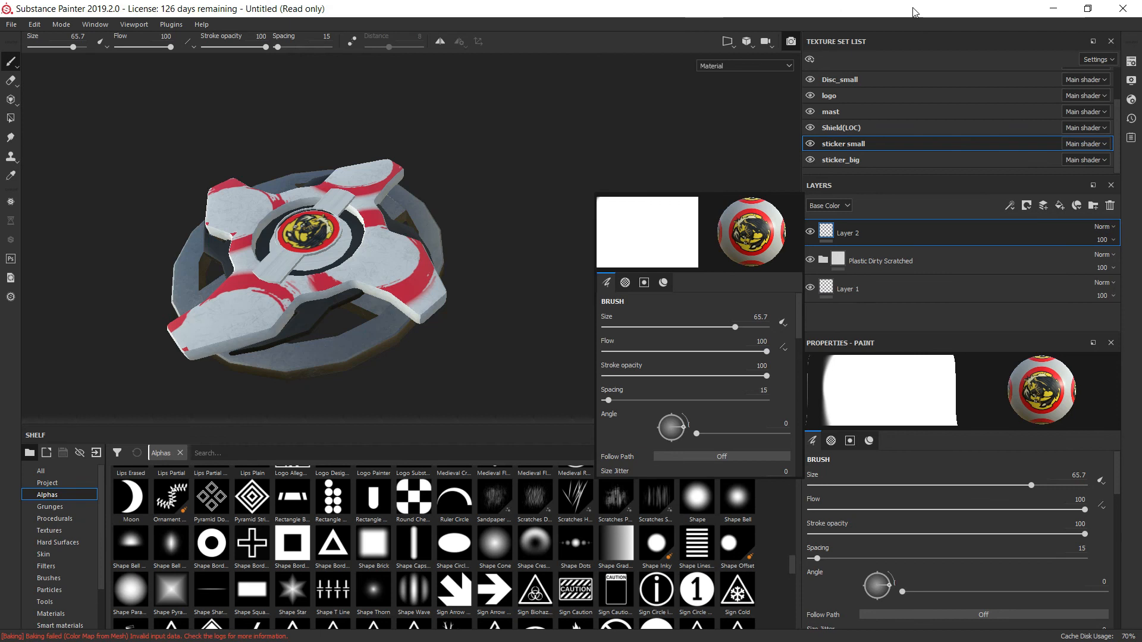
Switch to Iray rendering and replace the panorama environment map with a dark, plain one.
key(F10)
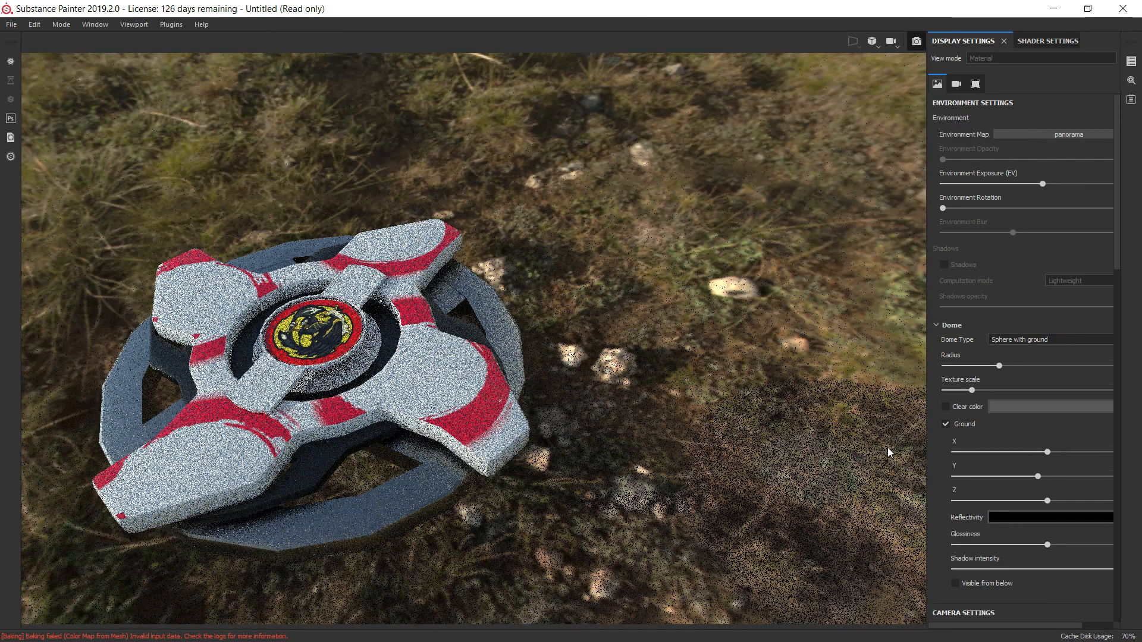
click(1071, 131)
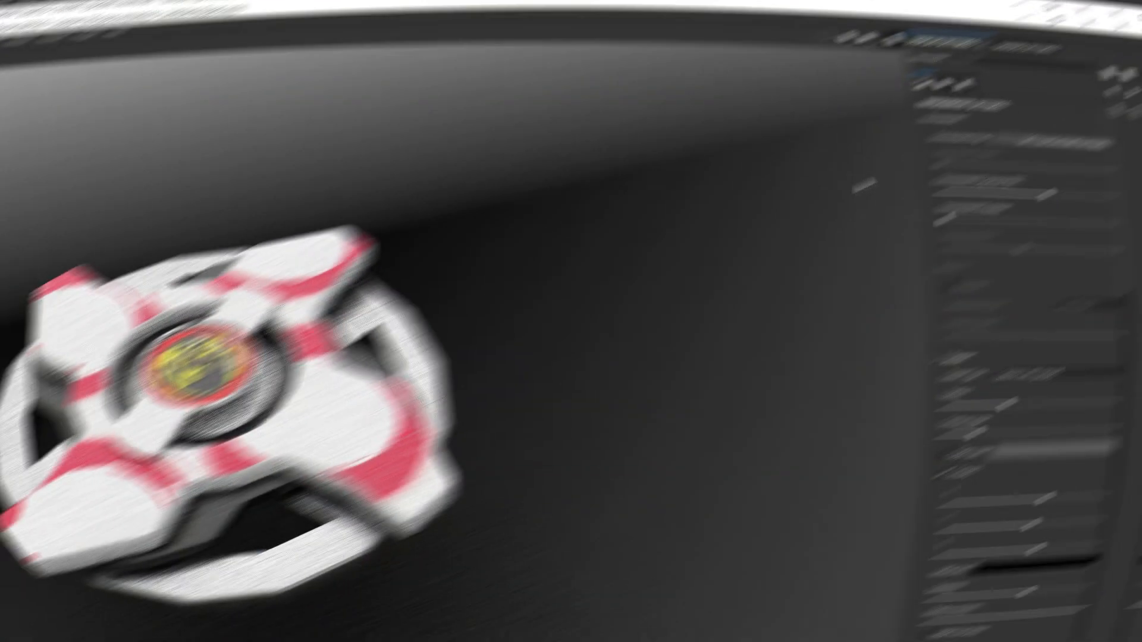